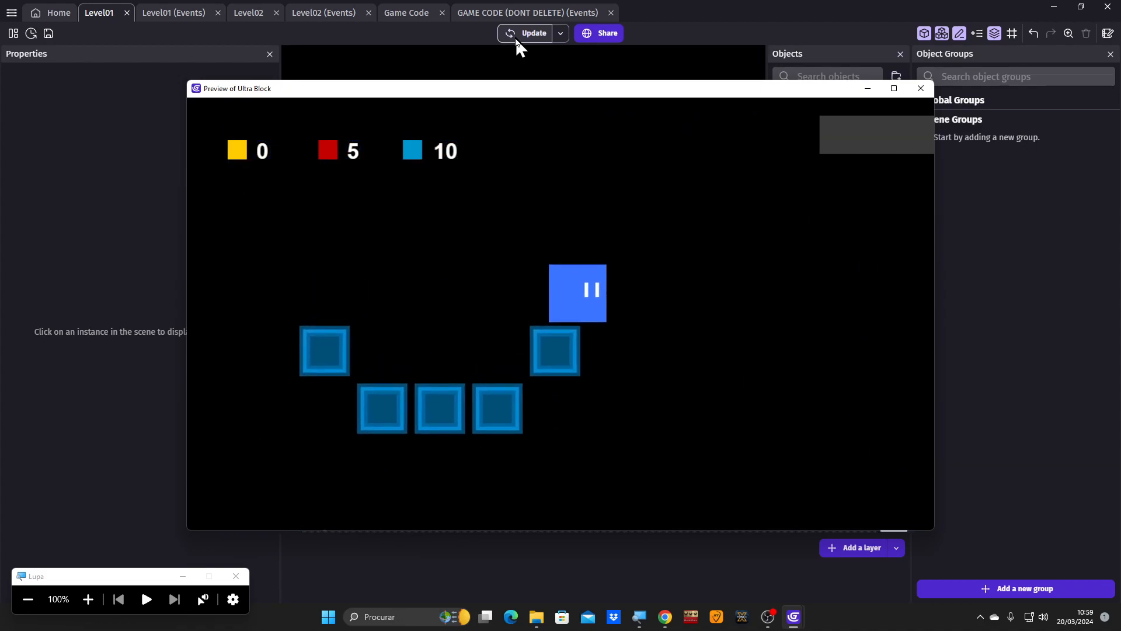
Test the player's left and right movement in the running preview, and close the preview window.
key("Left")
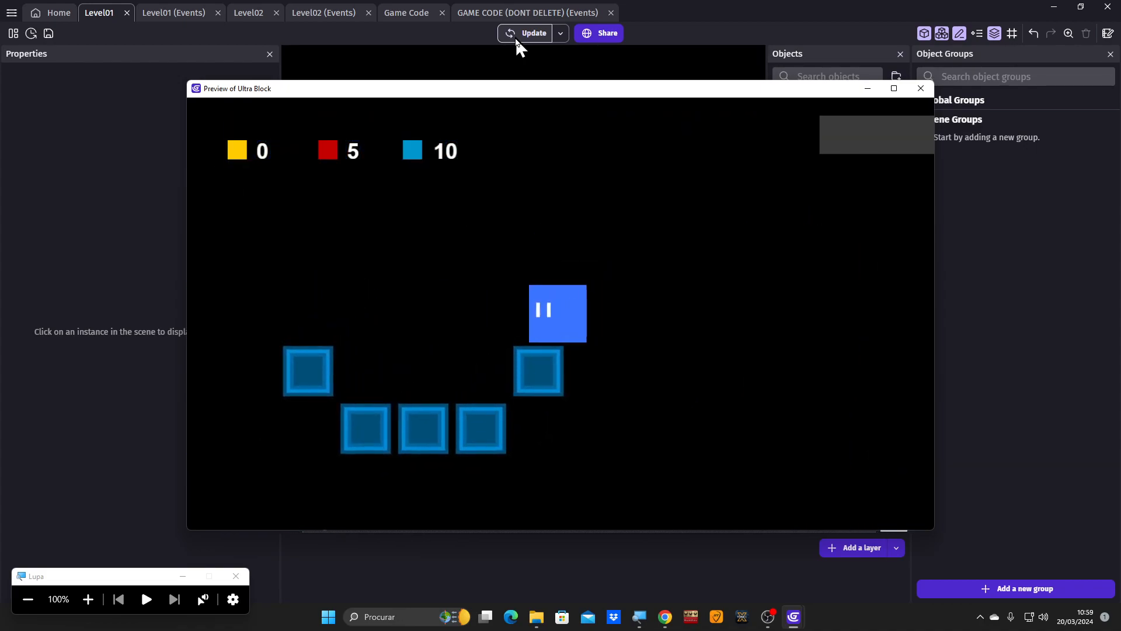
key("Right")
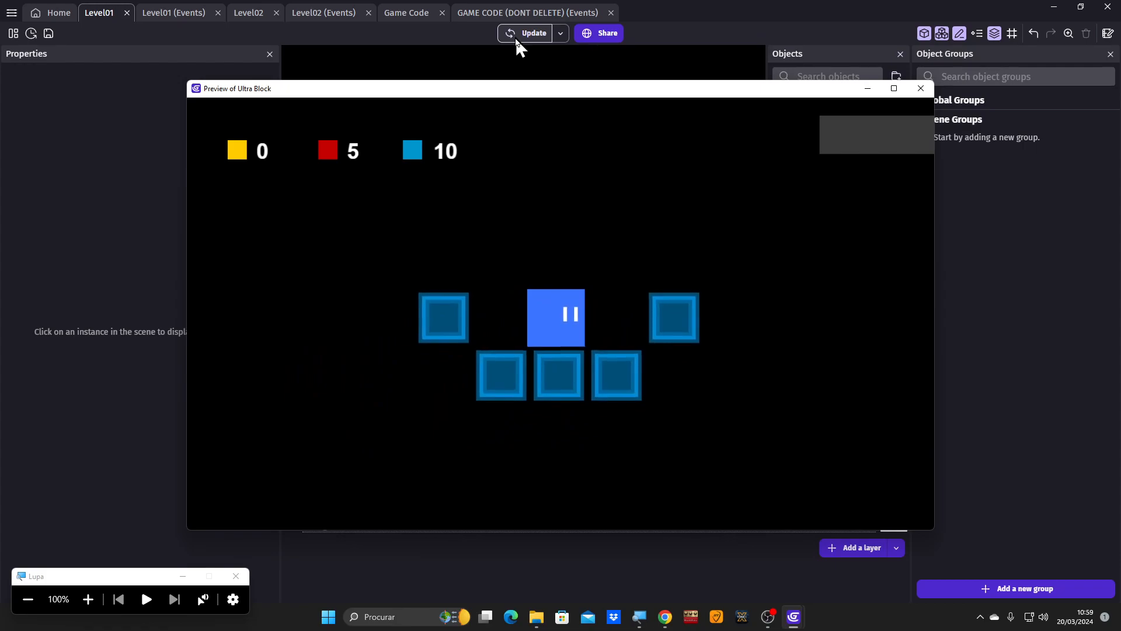
key("Left")
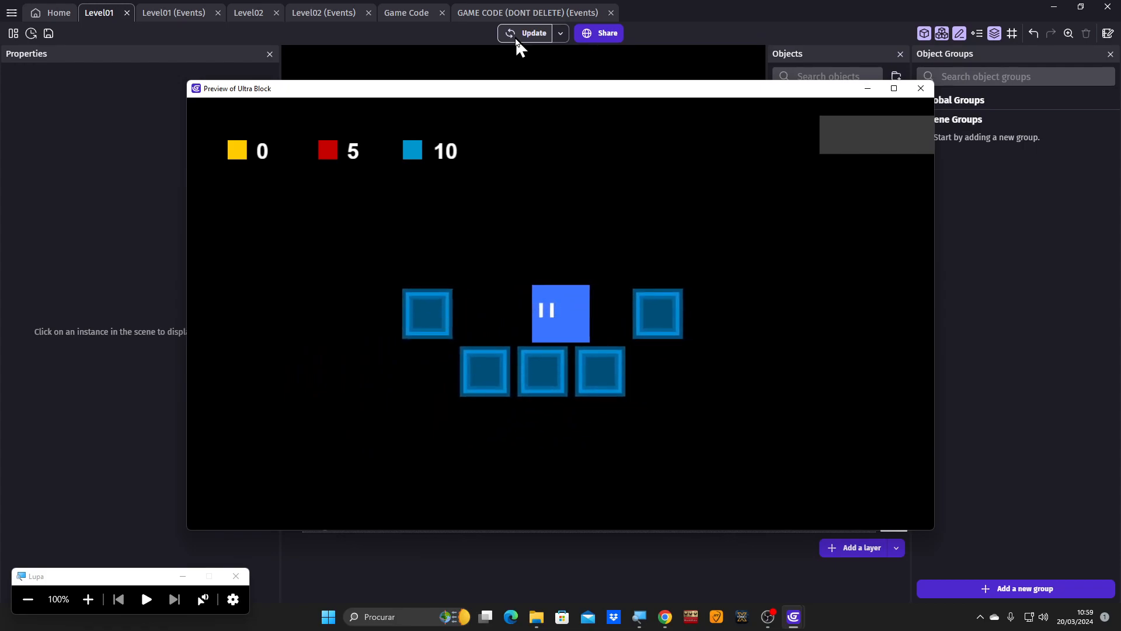
left_click(921, 89)
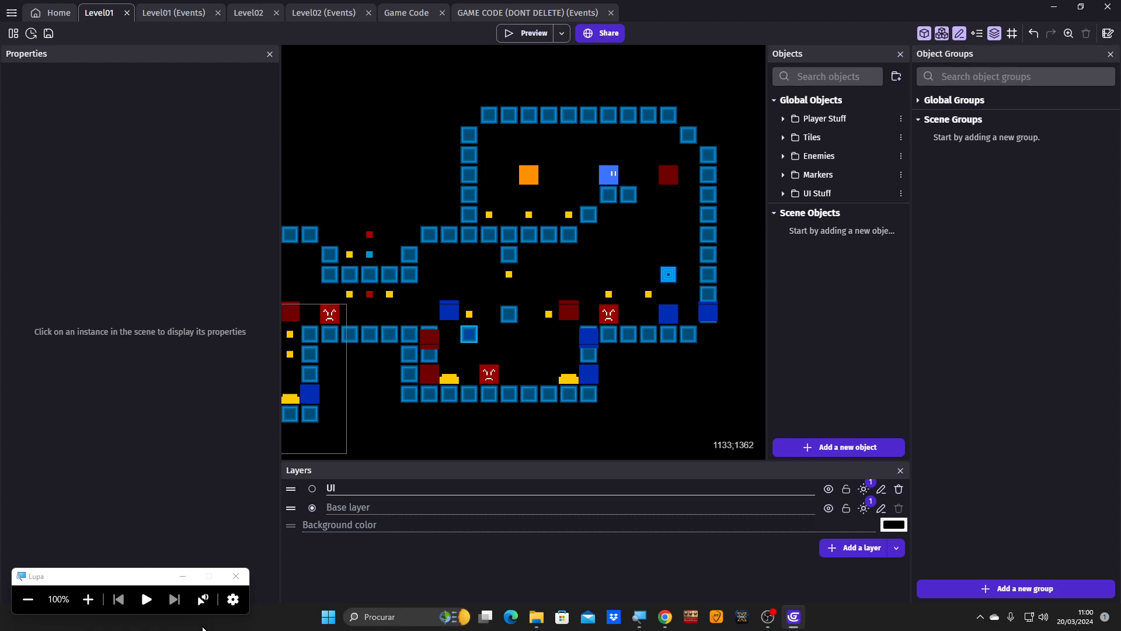
Add a new scene to the project and name it PauseMenu.
left_click(89, 599)
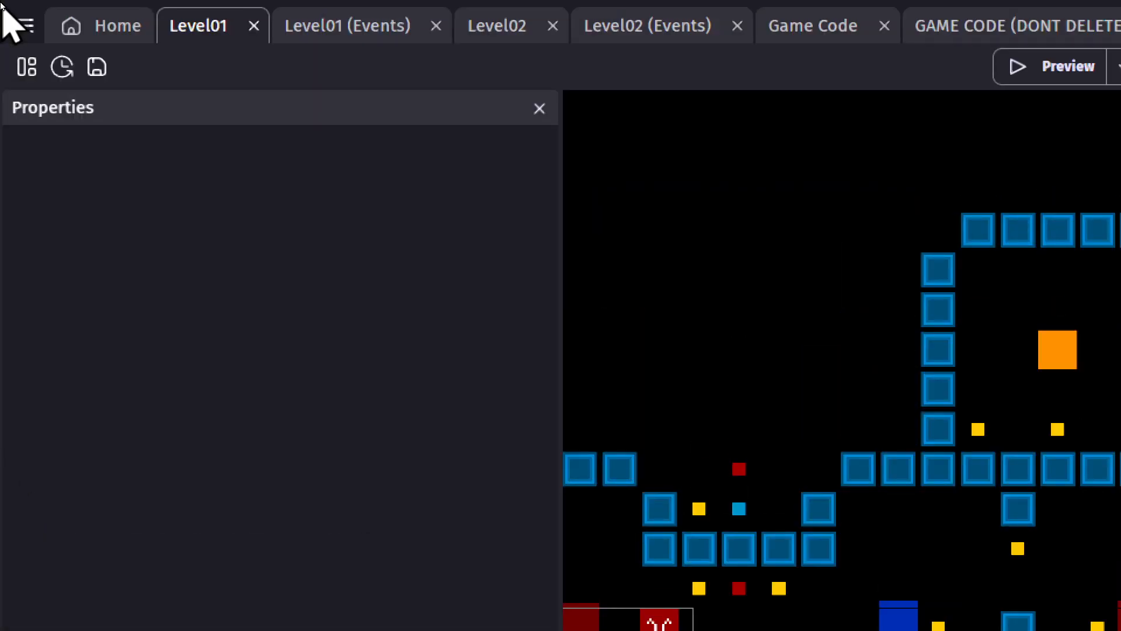
left_click(25, 71)
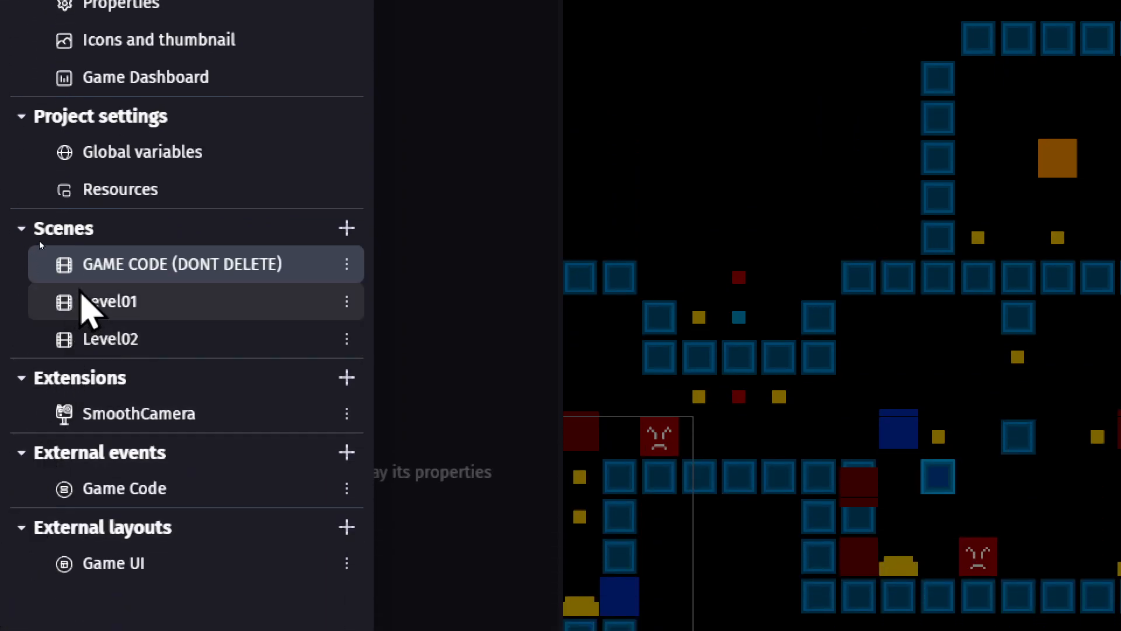
left_click(347, 229)
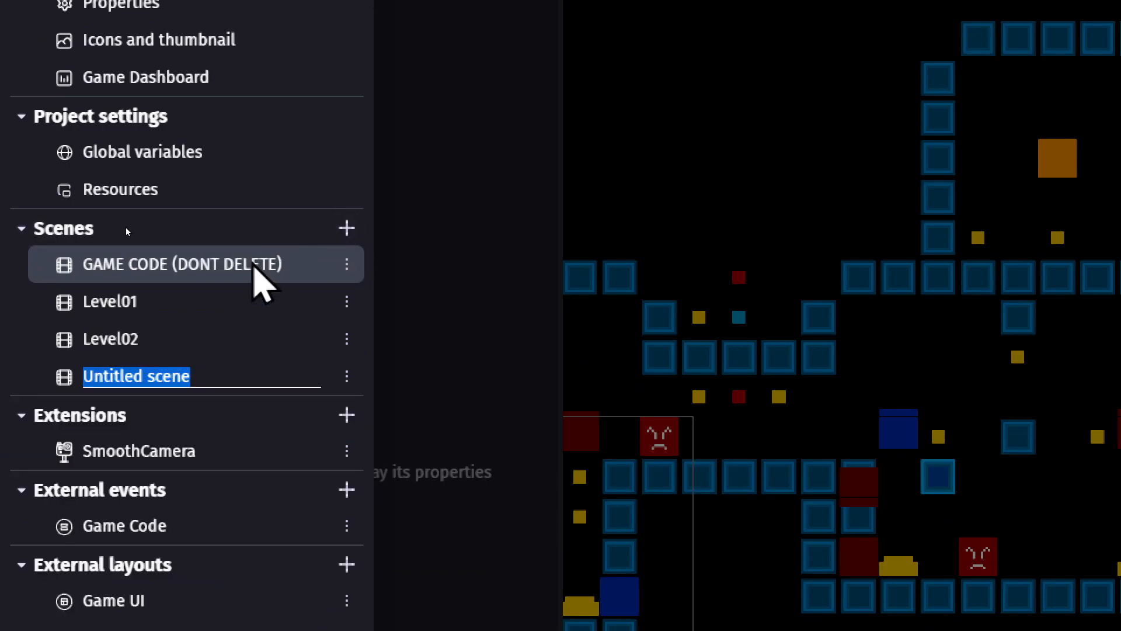
type("Pau")
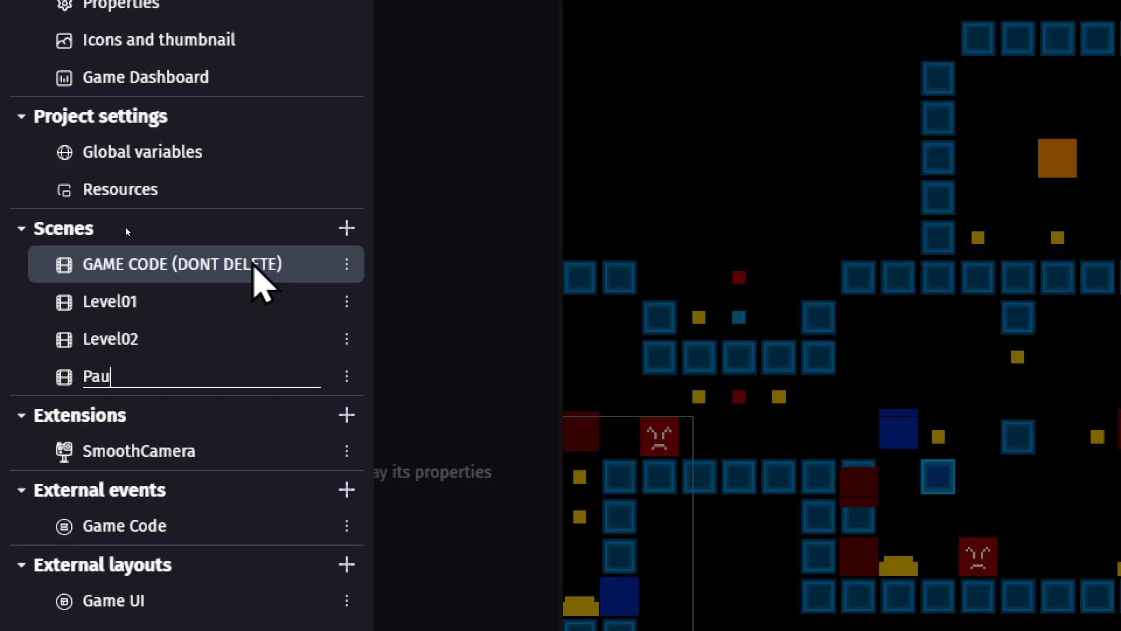
type("seMenu")
key("Return")
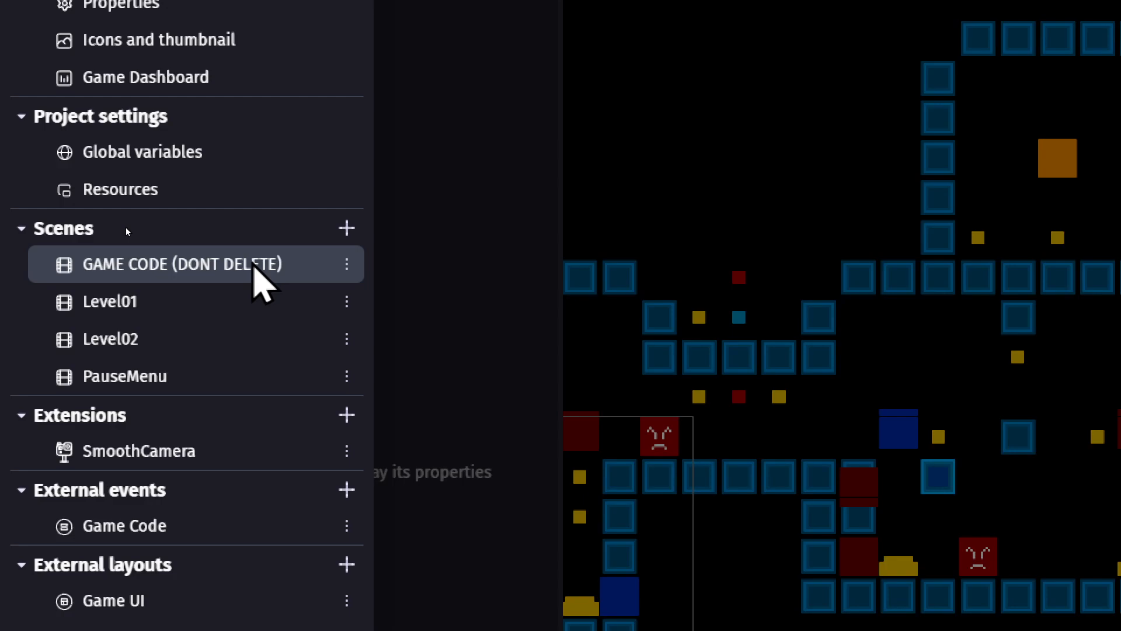
Open the PauseMenu scene and set its background color to black (000000).
left_click(158, 376)
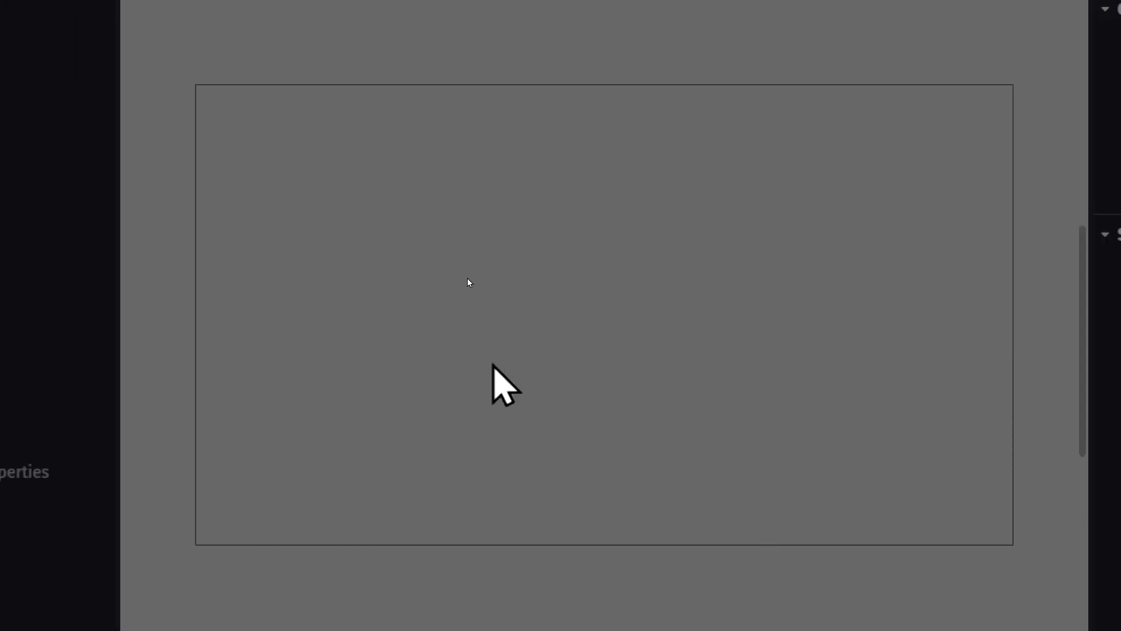
left_click(803, 365)
scroll(803, 365, "down", 3)
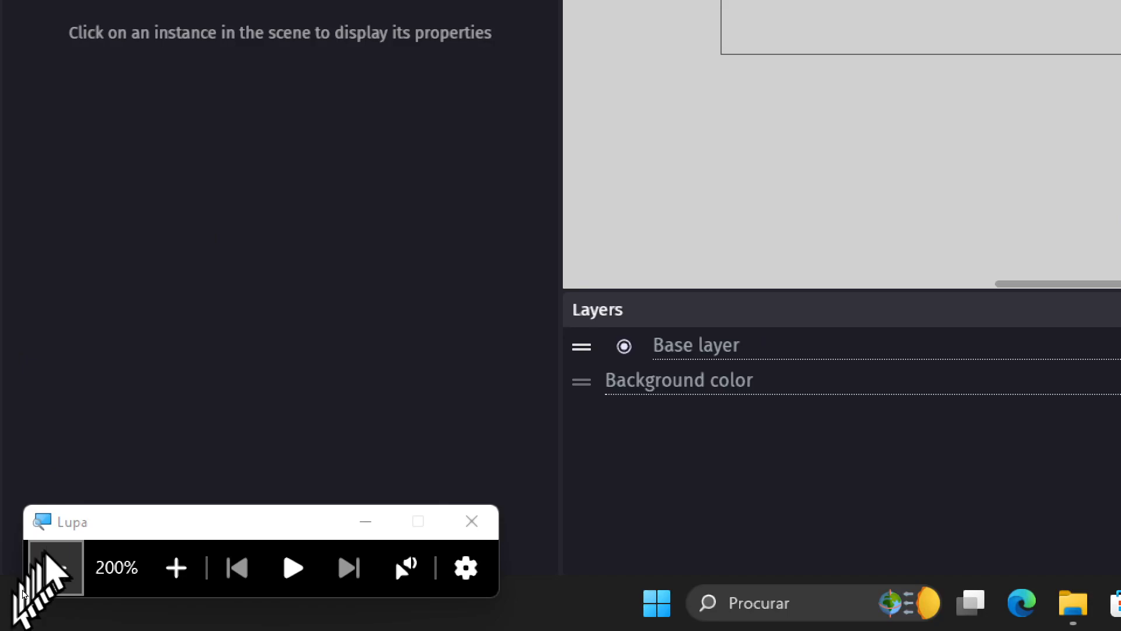
left_click(55, 572)
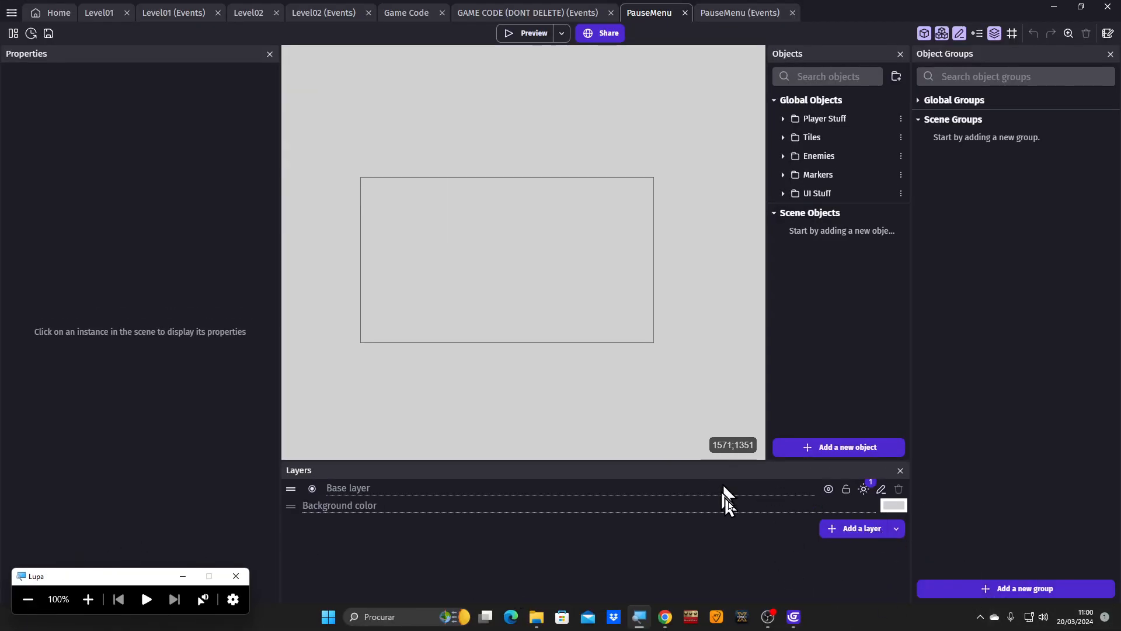
left_click(890, 508)
left_click_drag(895, 504, 818, 564)
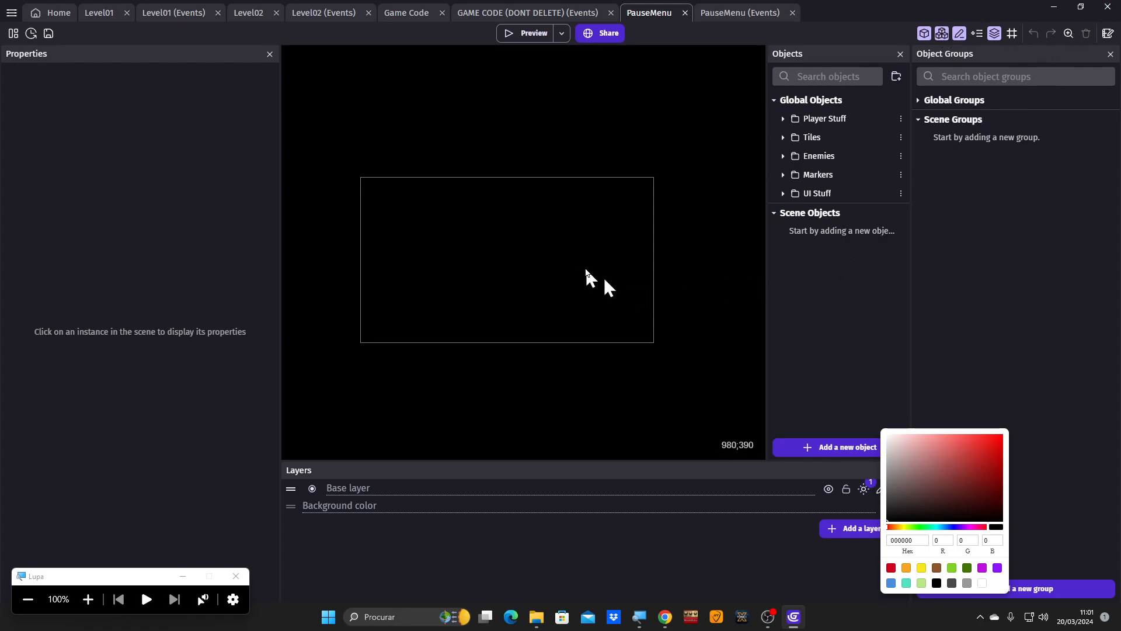
Duplicate the EnergyCounter text object in the UI Stuff folder and rename the copy to Pause.
left_click(89, 599)
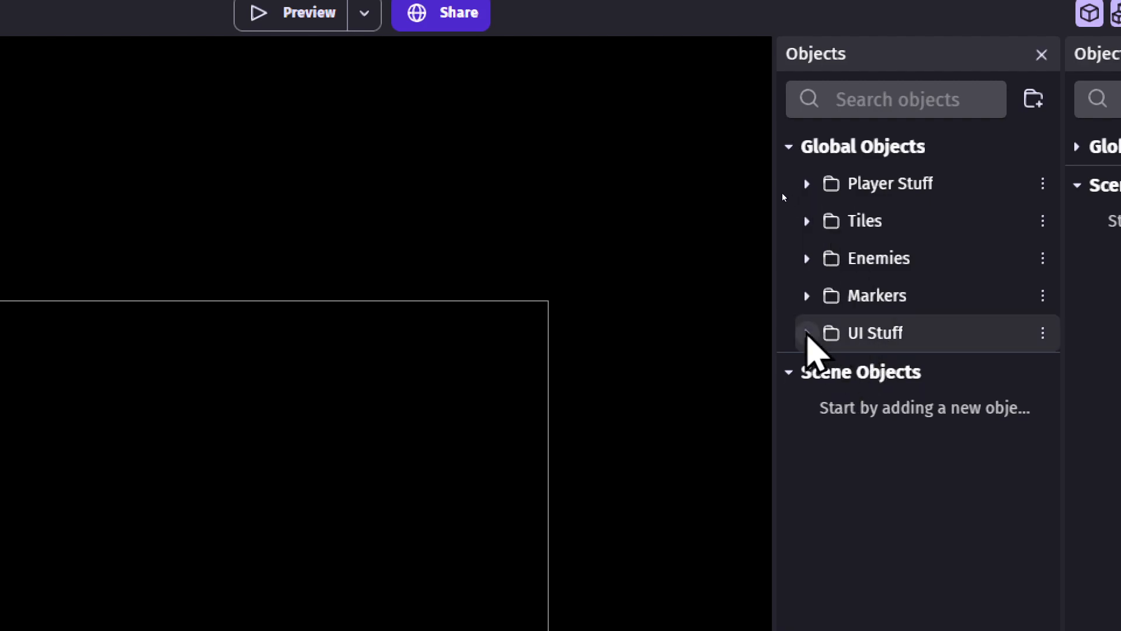
left_click(806, 333)
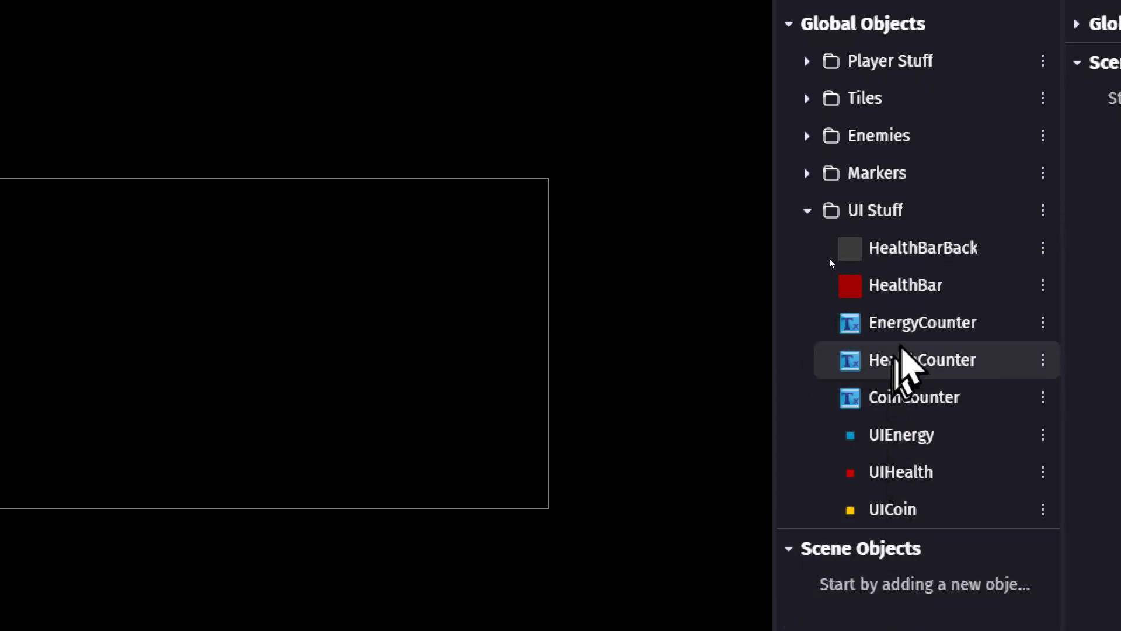
right_click(889, 325)
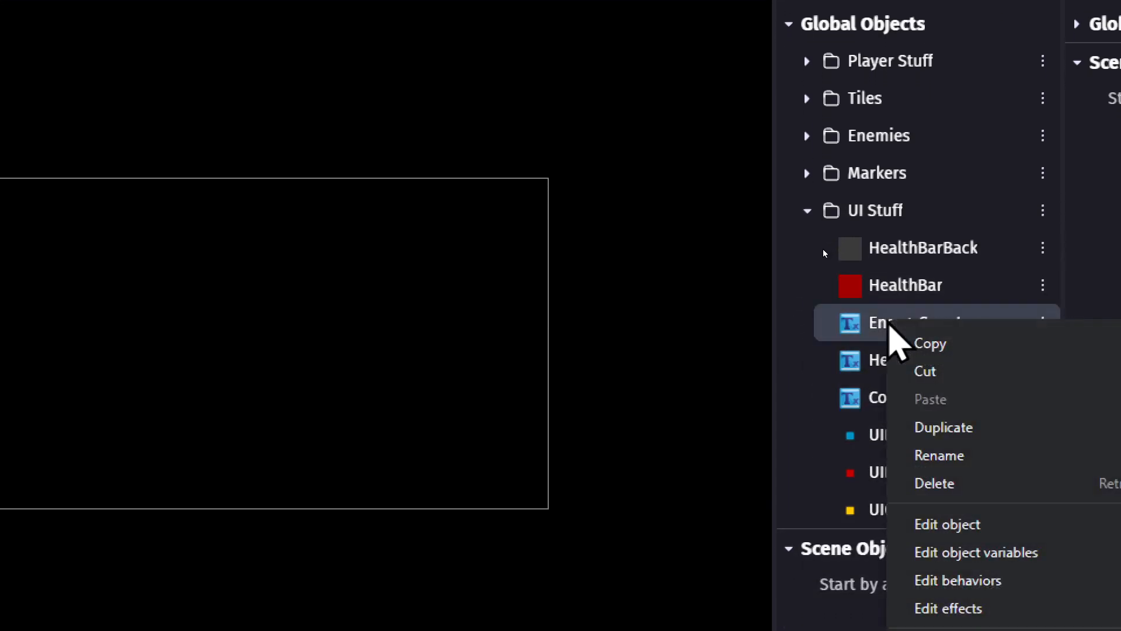
left_click(960, 431)
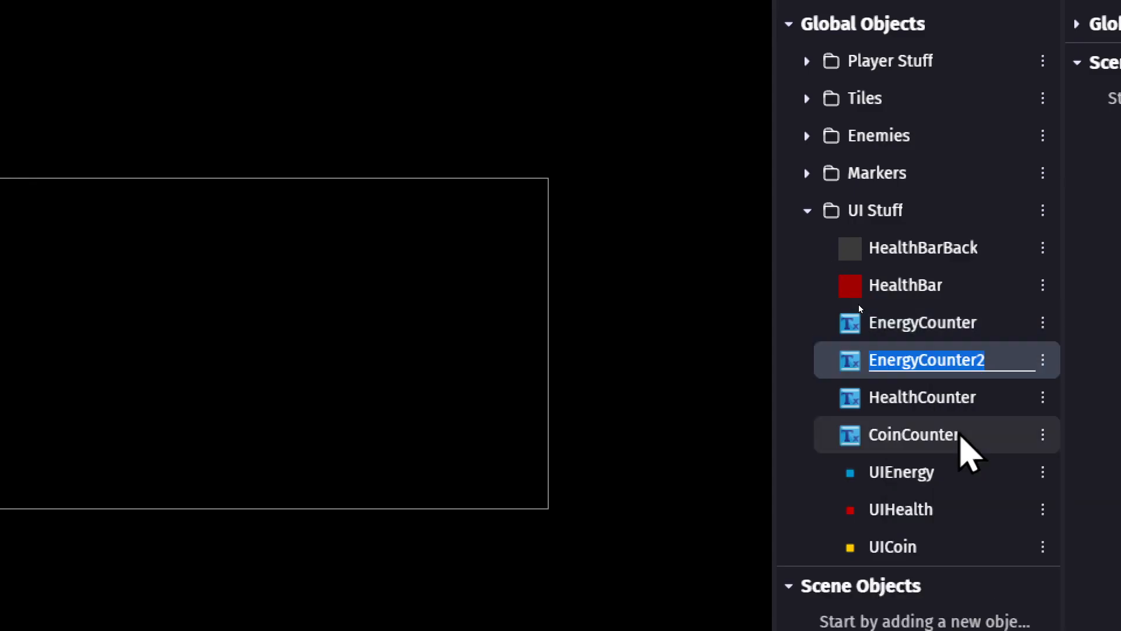
type("P")
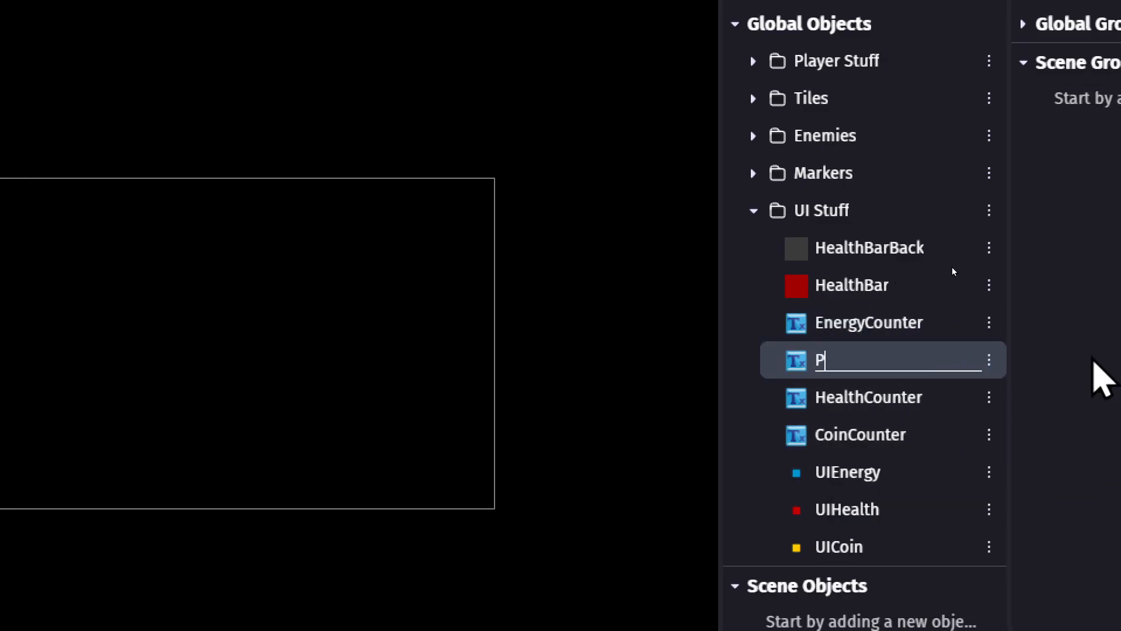
type("ause")
key("Return")
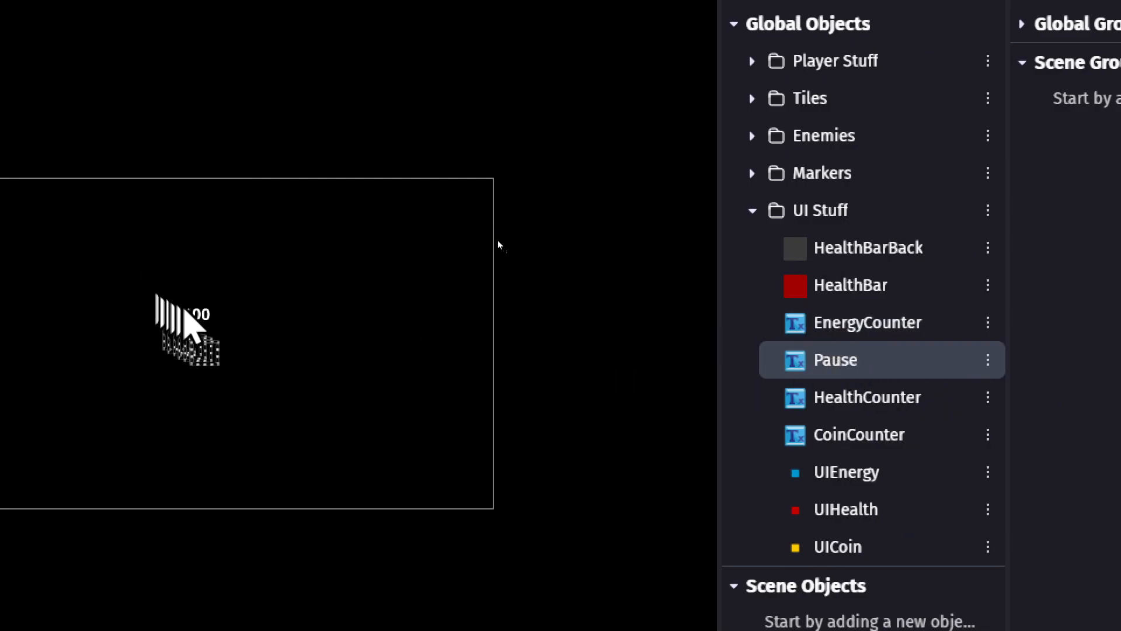
Set the initial text of the Pause object placed in the scene to "Game is now Paused!" and center-align it.
double_click(221, 315)
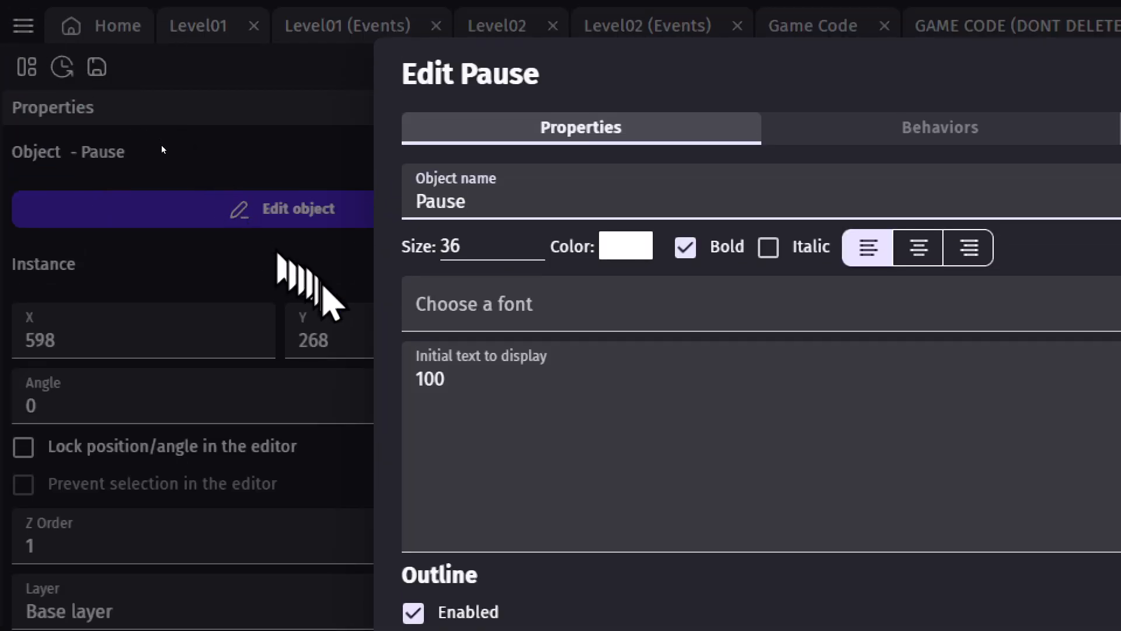
double_click(464, 386)
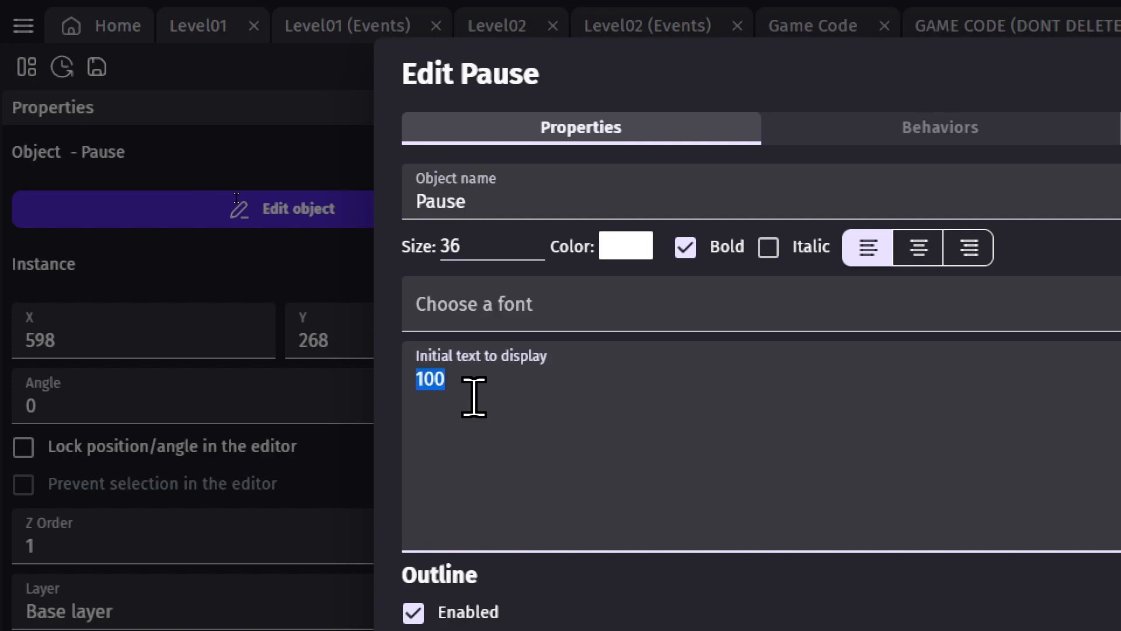
type("Gane")
key("BackSpace")
key("BackSpace")
type("ane")
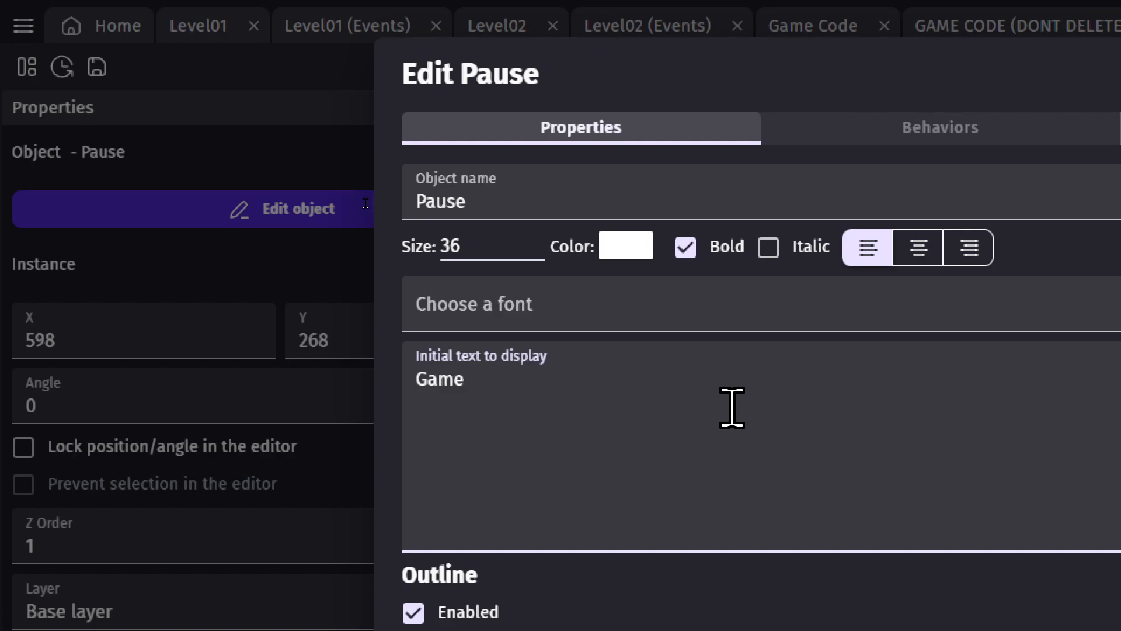
type(" is now Paused!")
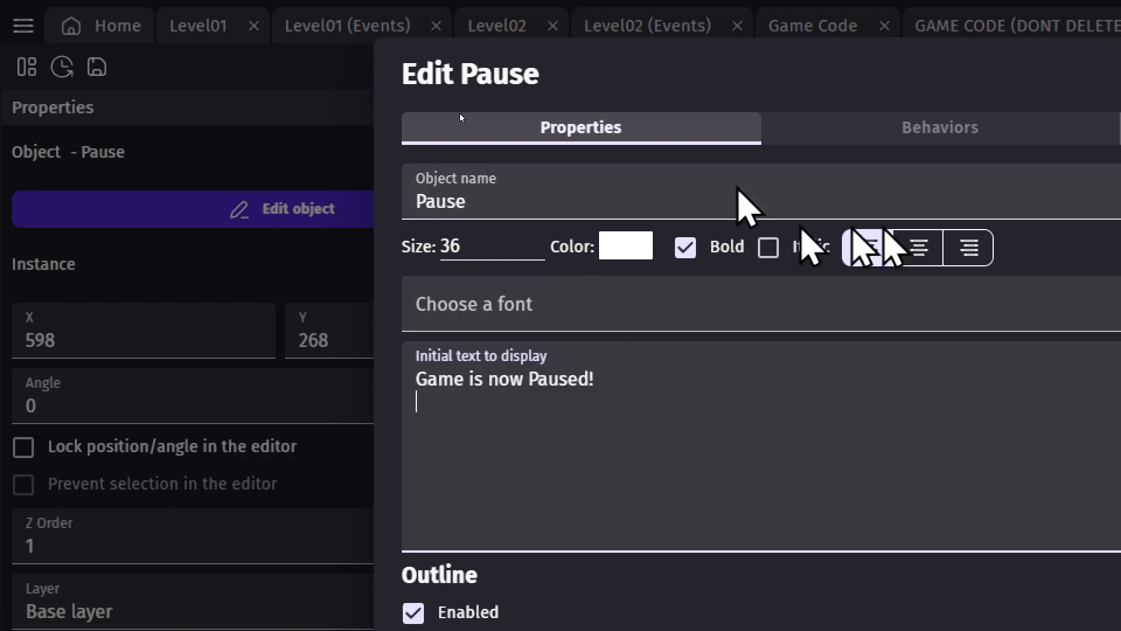
left_click(920, 251)
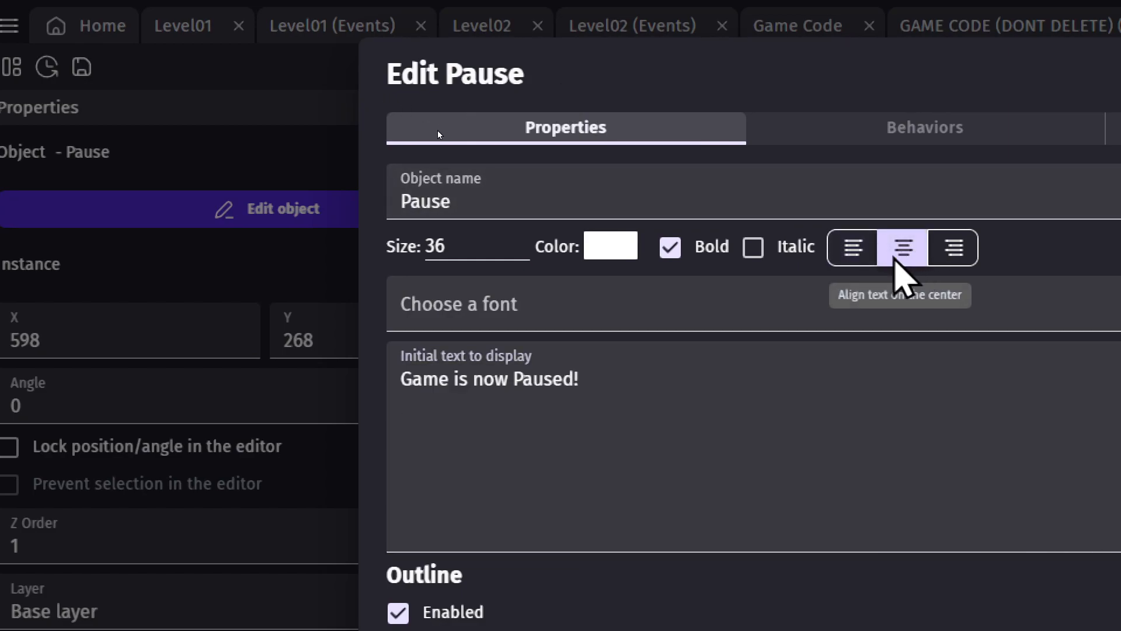
Add "Going to the Toilet brb!" as a second line of the Pause text and apply the changes.
left_click(566, 432)
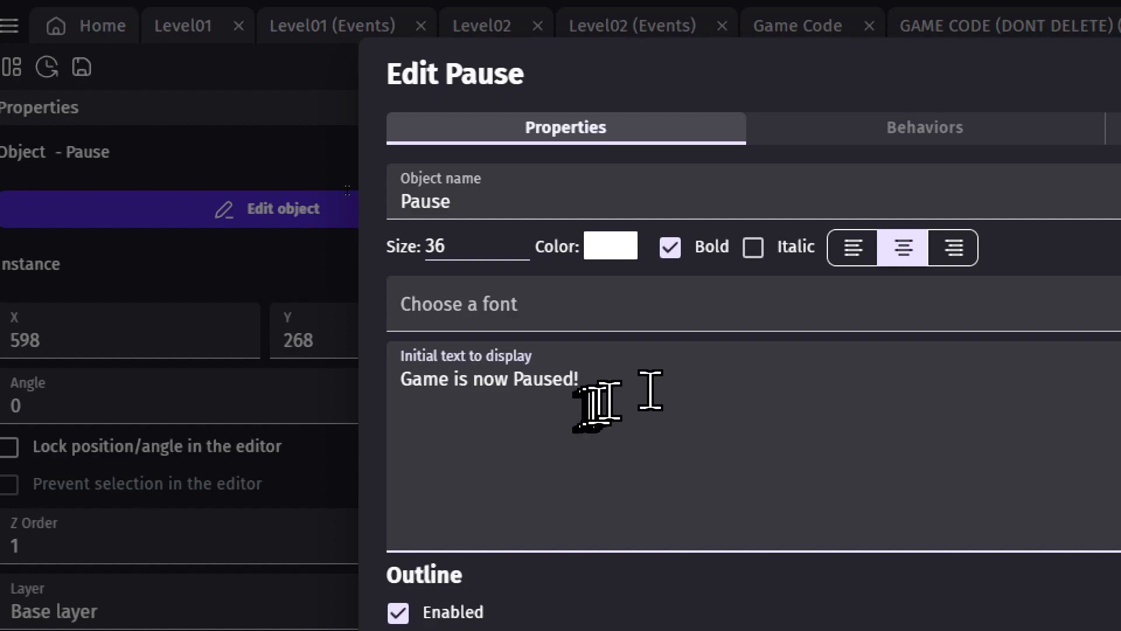
type("Goin")
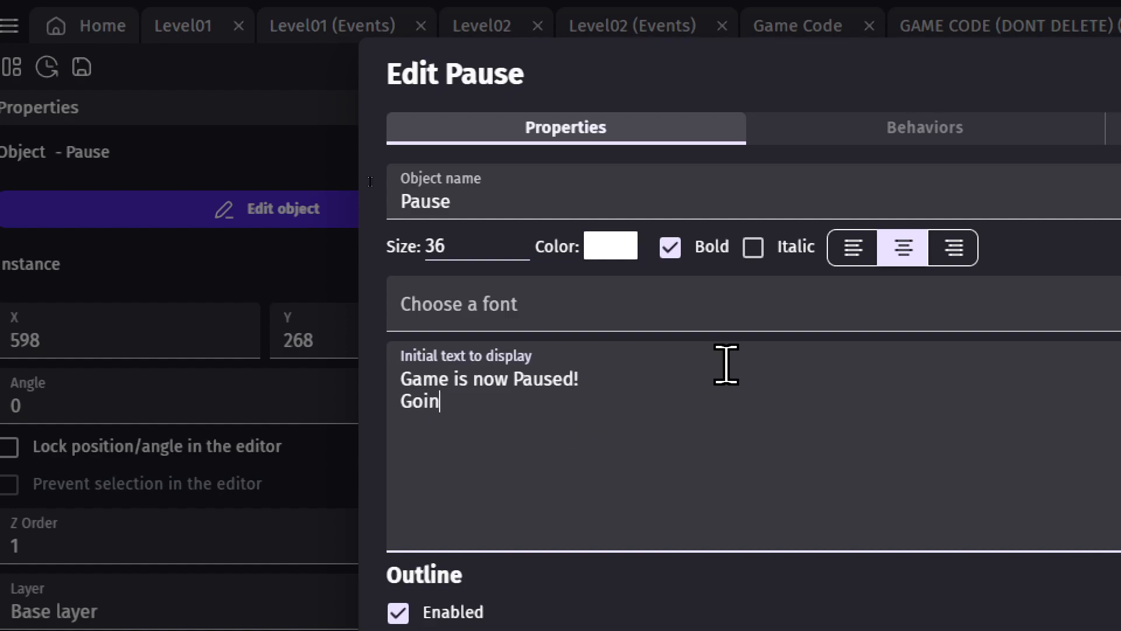
type("g to the Toilet brb")
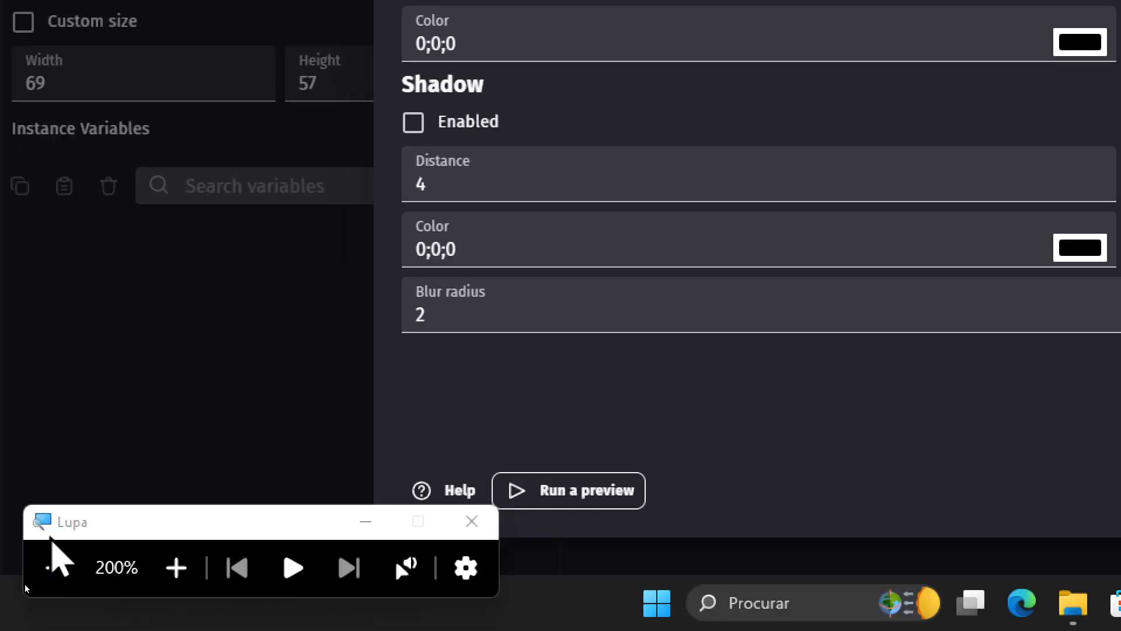
left_click(56, 567)
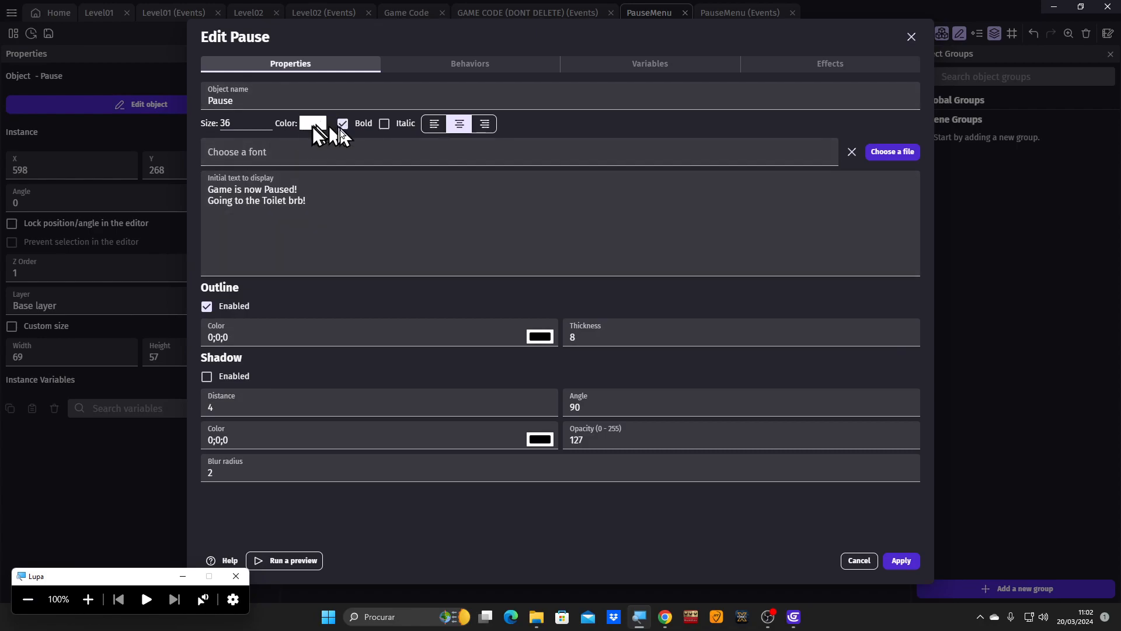
left_click(899, 560)
Move the Pause text to the horizontal middle of the scene frame, slightly above its center.
scroll(528, 301, "up", 4, "ctrl")
middle_click_drag(527, 277, 532, 318)
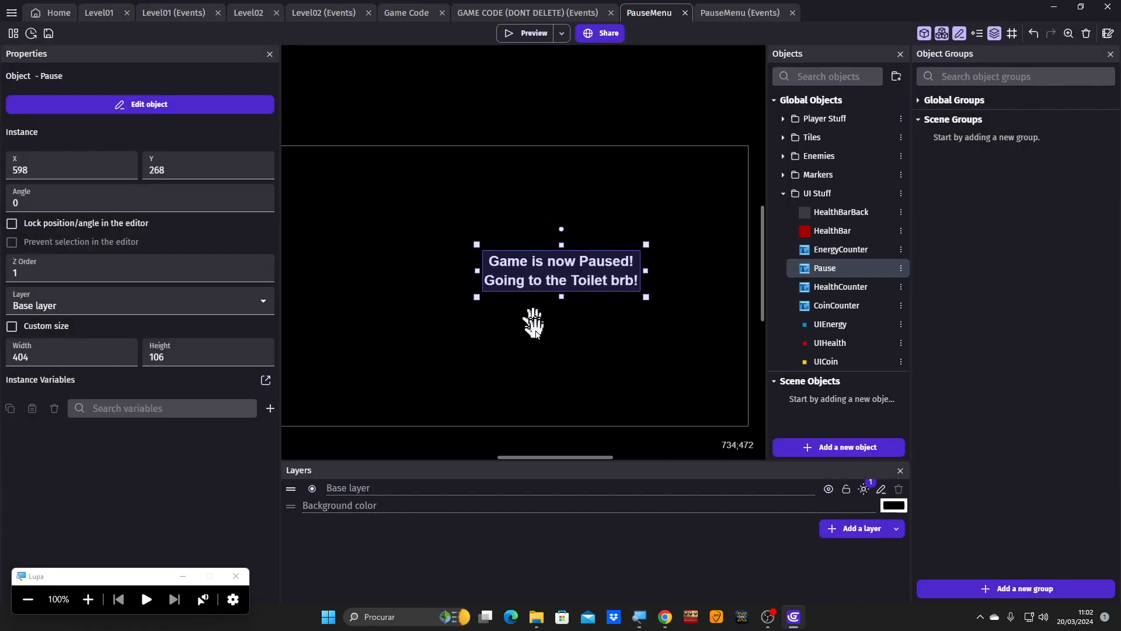
left_click(536, 323)
scroll(546, 273, "down", 4, "ctrl")
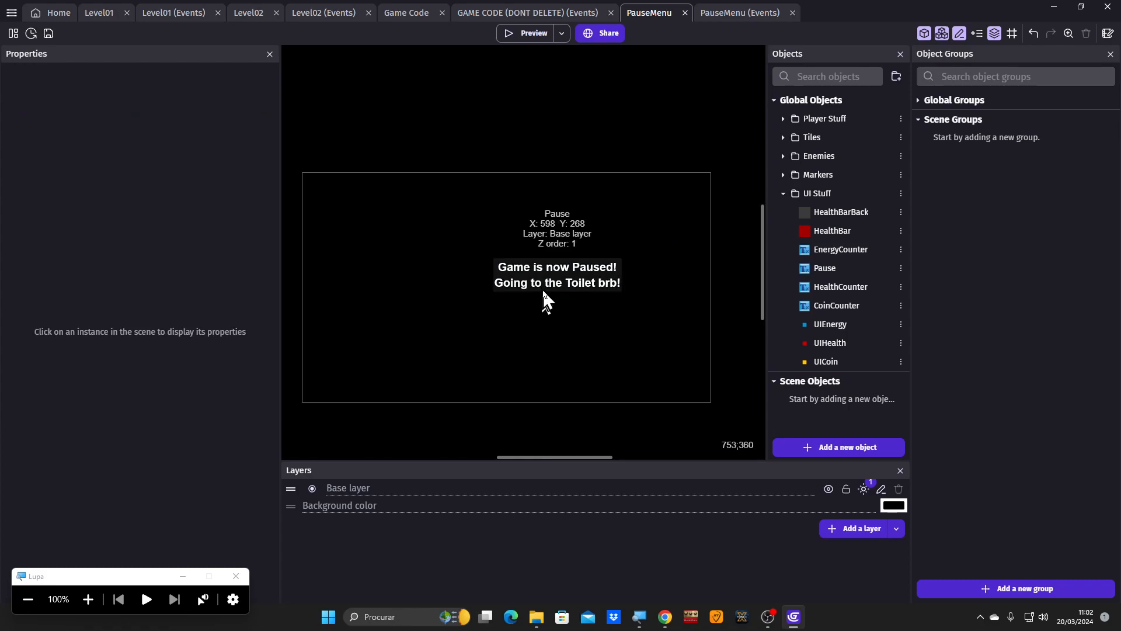
left_click_drag(544, 283, 510, 269)
left_click(503, 322)
scroll(488, 286, "up", 3, "ctrl")
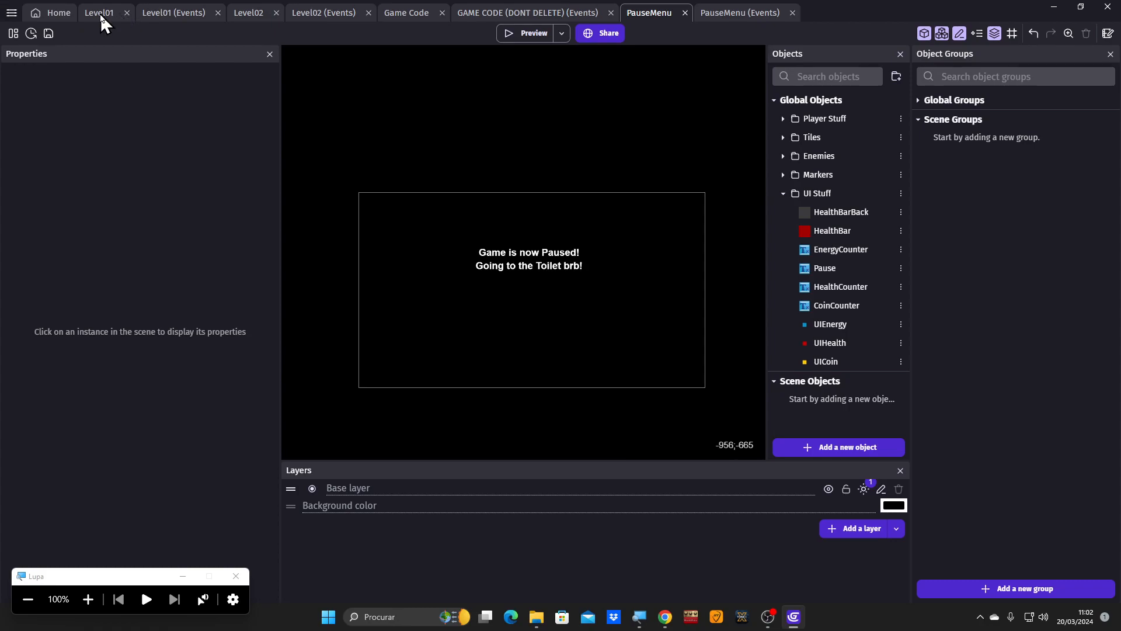
Add an event group named Pause directly above the Player group in the Game Code events.
left_click(407, 15)
left_click(484, 11)
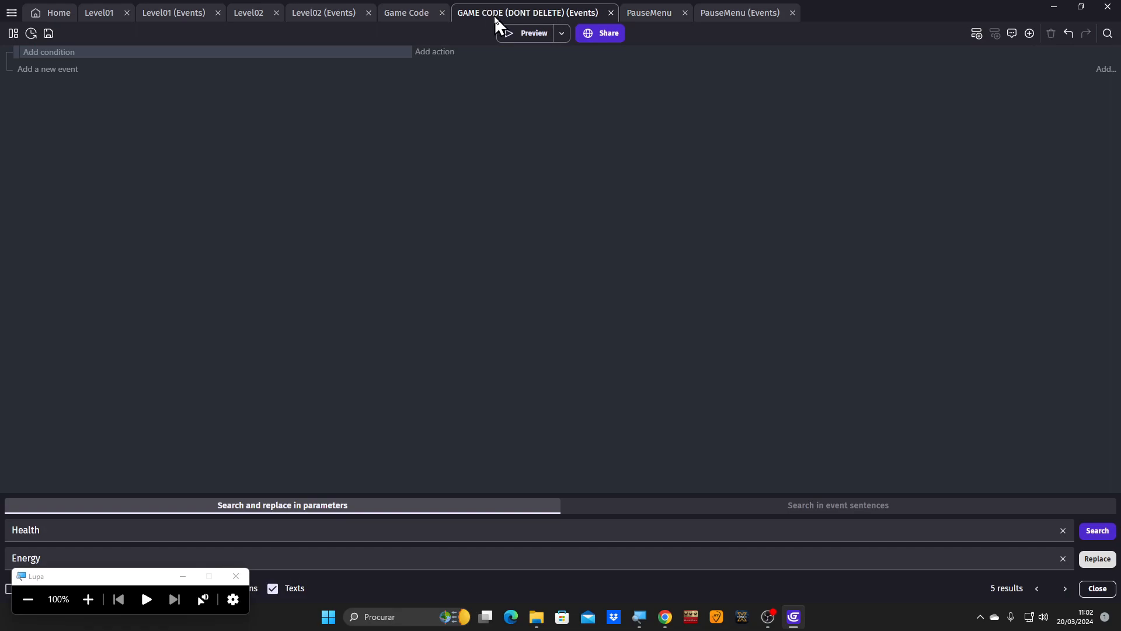
left_click(88, 598)
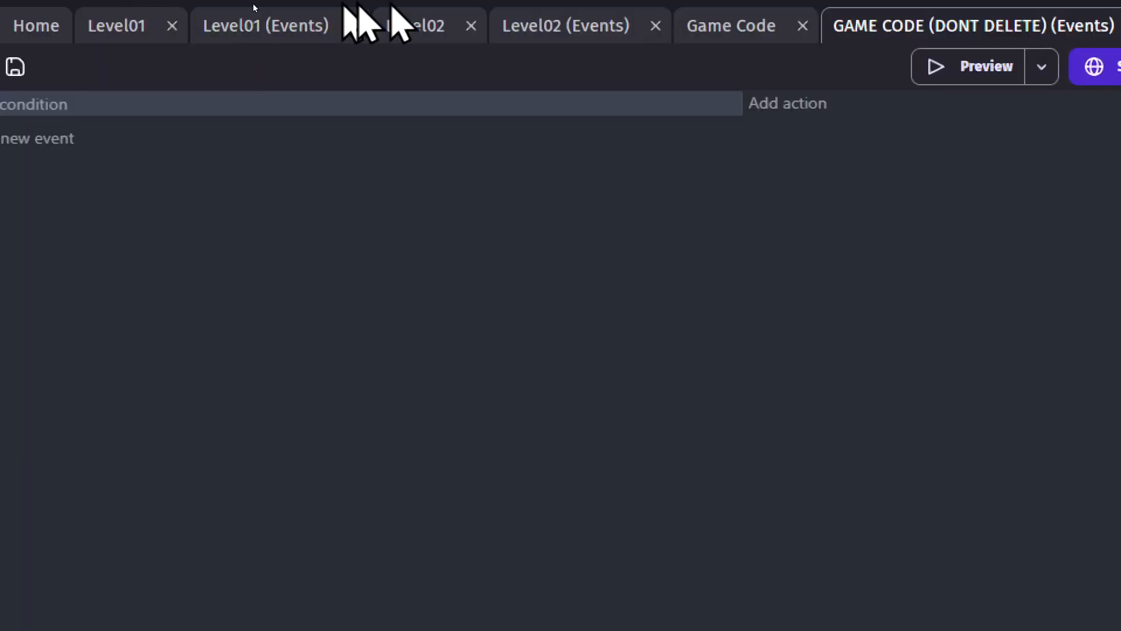
left_click(737, 23)
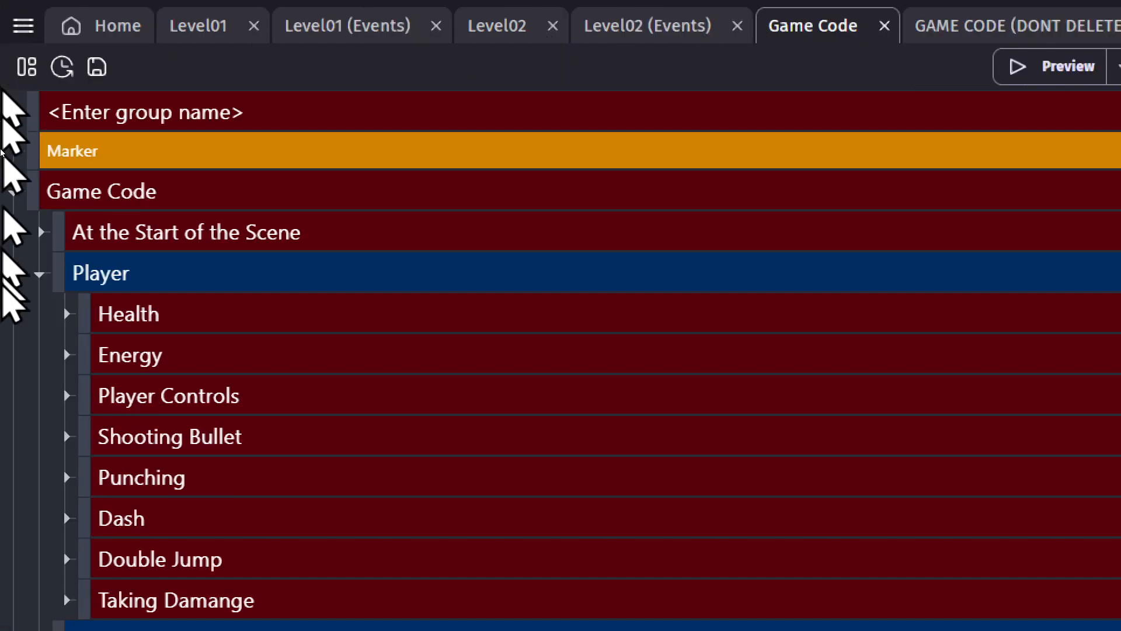
left_click_drag(29, 127, 29, 127)
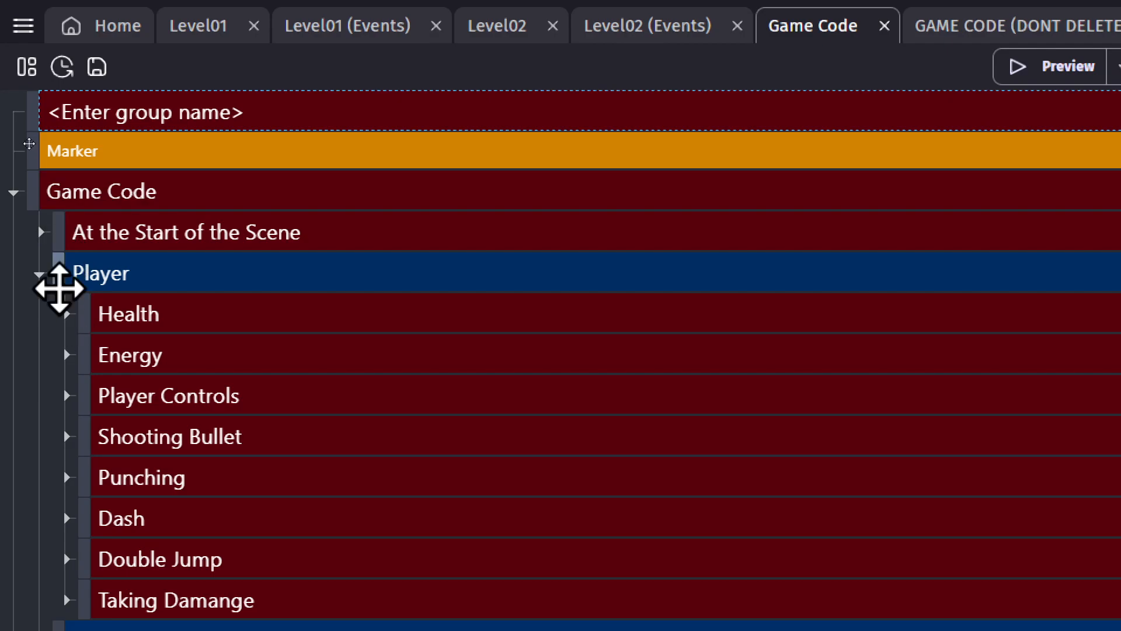
key("g")
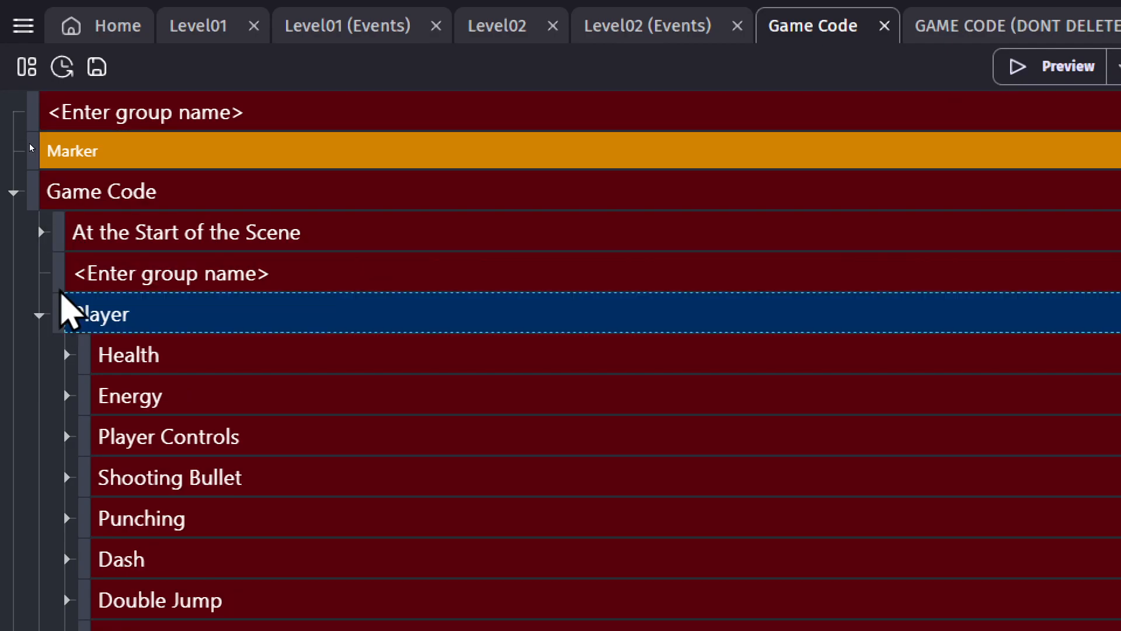
double_click(100, 272)
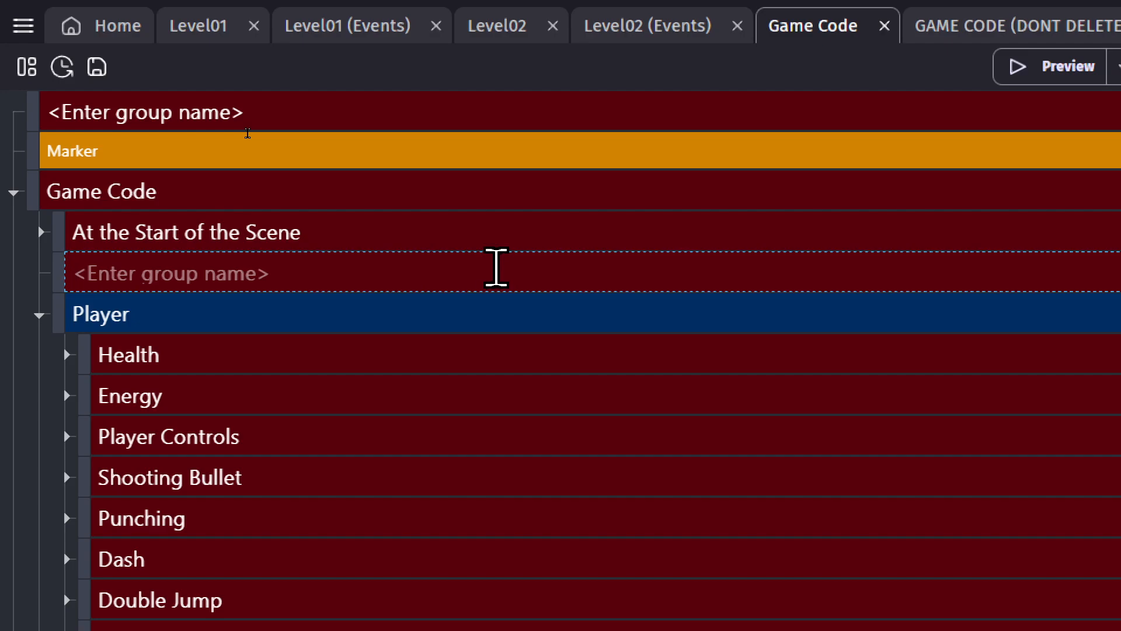
type("O")
key("BackSpace")
type("Pause")
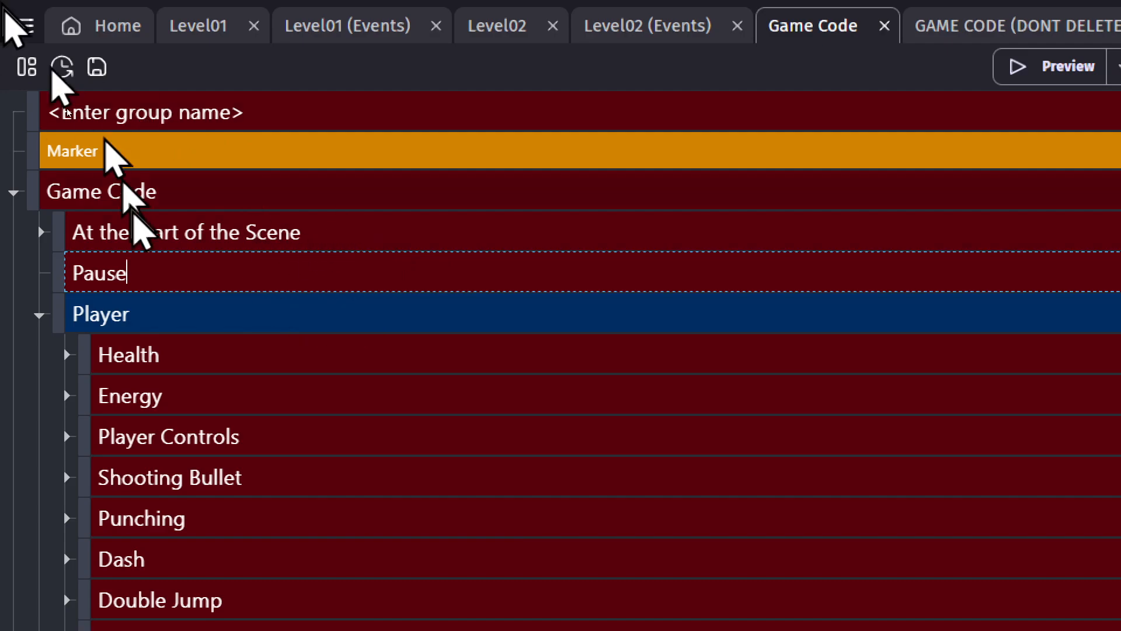
Add an event inside the Pause group with a Key pressed condition for the w key.
double_click(67, 327)
left_click_drag(67, 328, 100, 303)
left_click(115, 319)
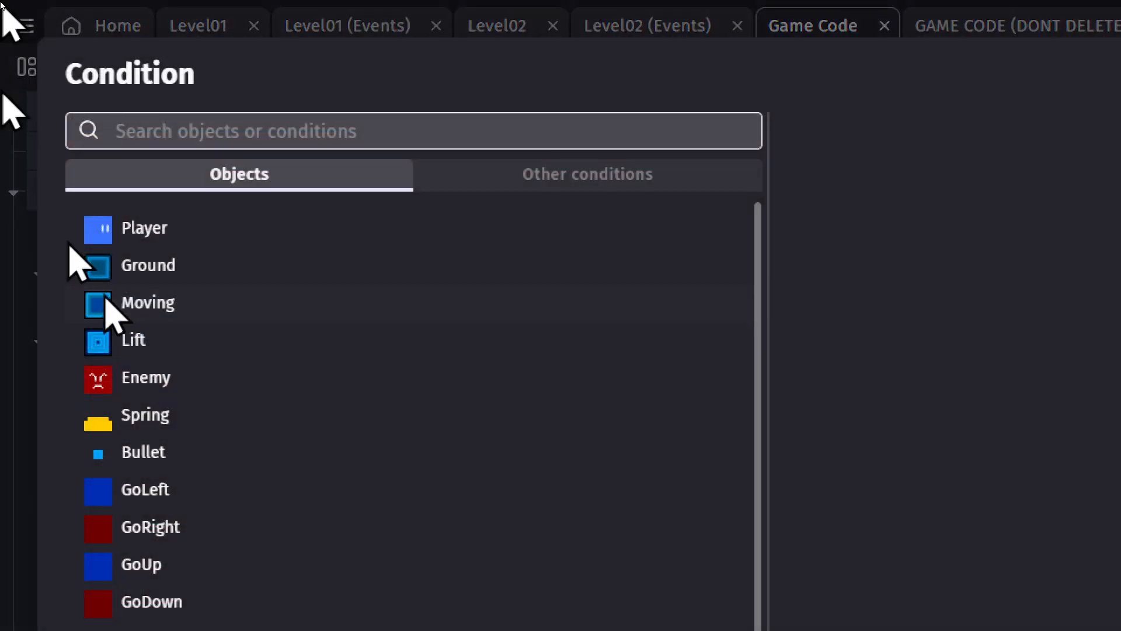
type("key pressed")
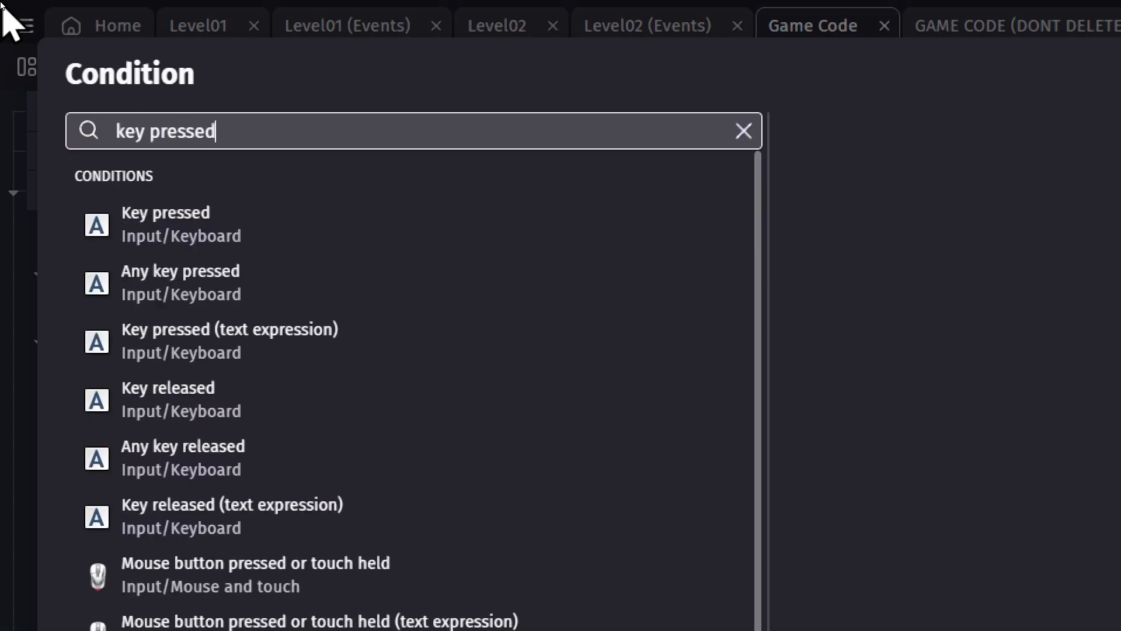
left_click(154, 222)
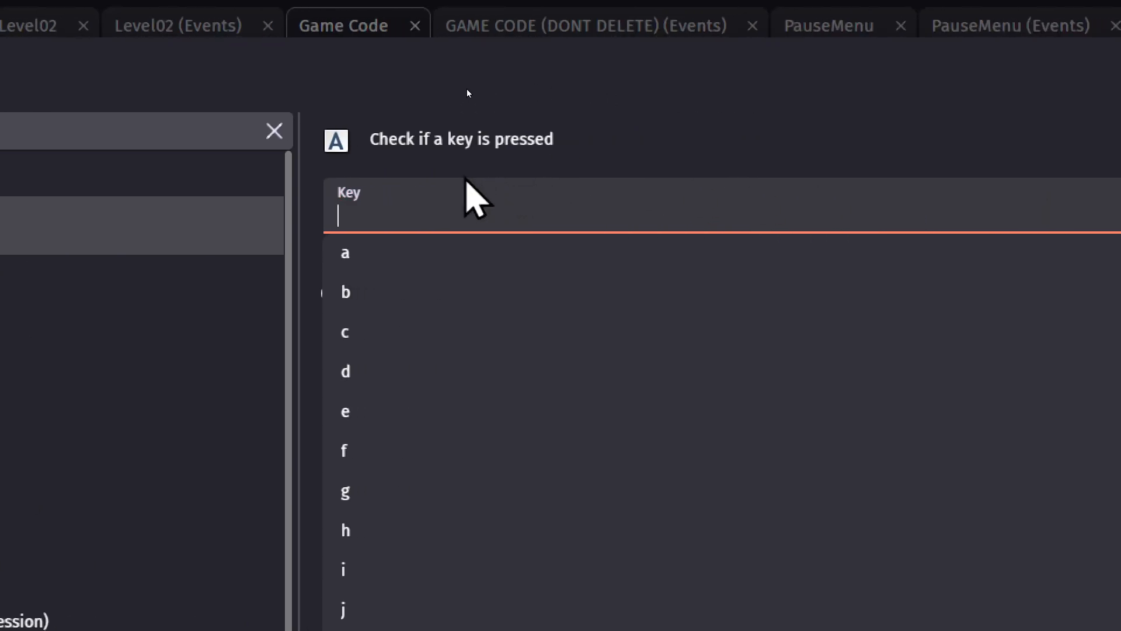
type("w")
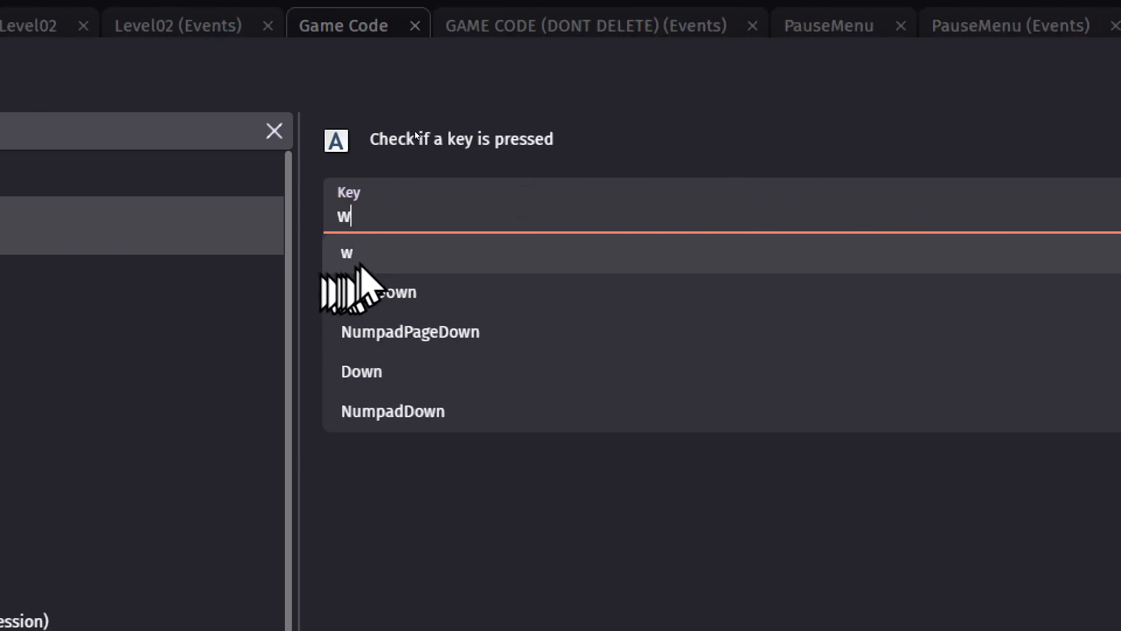
left_click(367, 255)
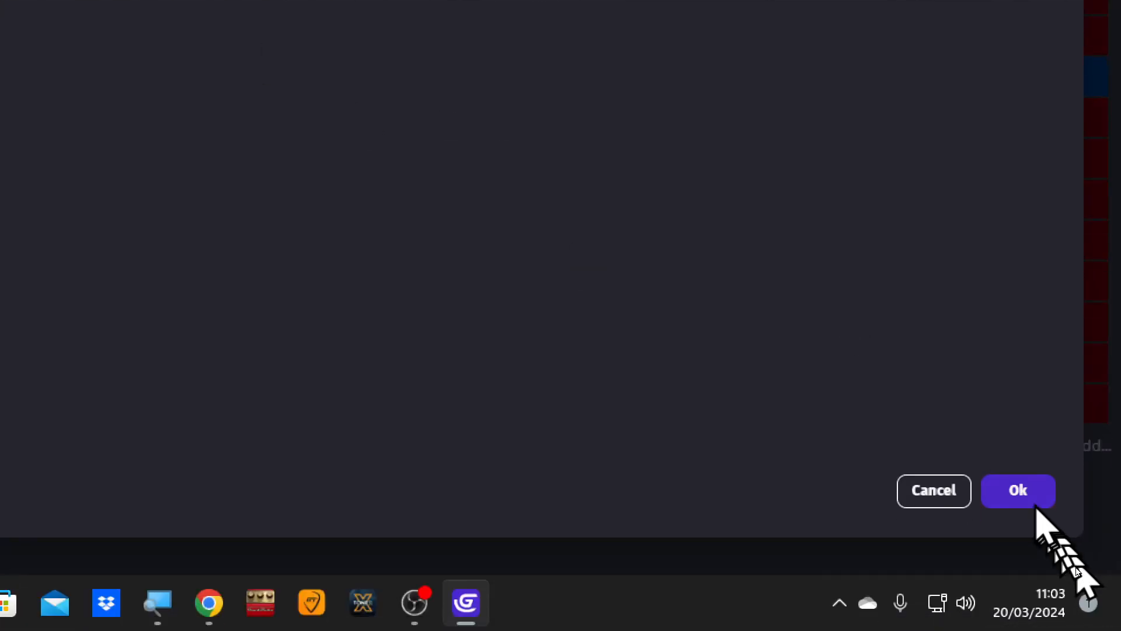
left_click(1026, 493)
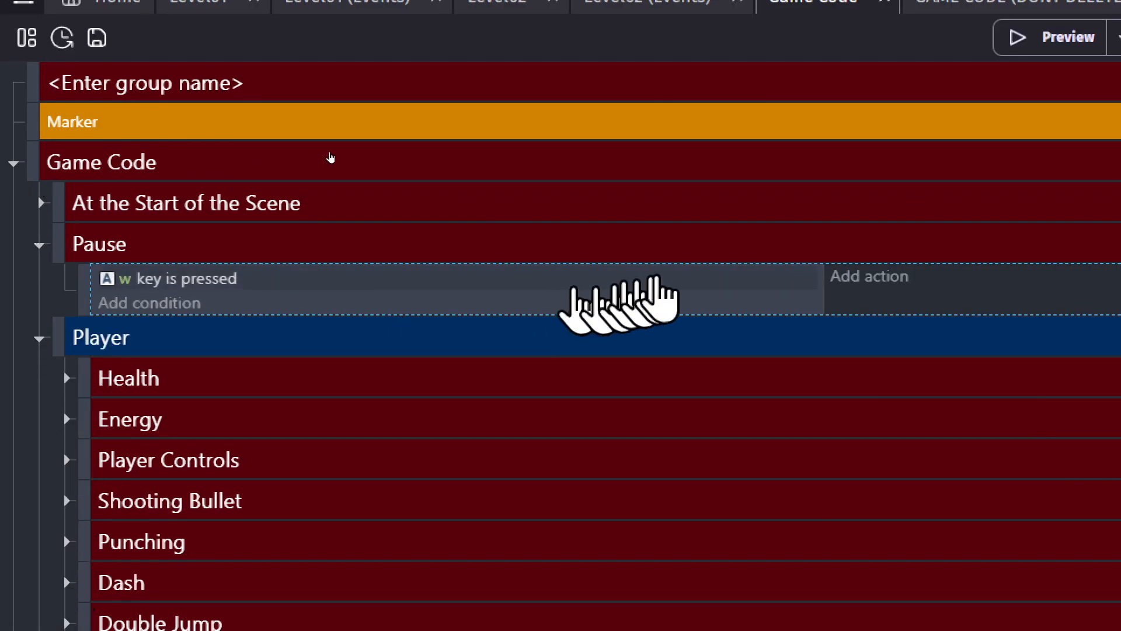
Start a "Pause and start a new scene" action for the w key event, searching the actions for "pause scene".
left_click(893, 282)
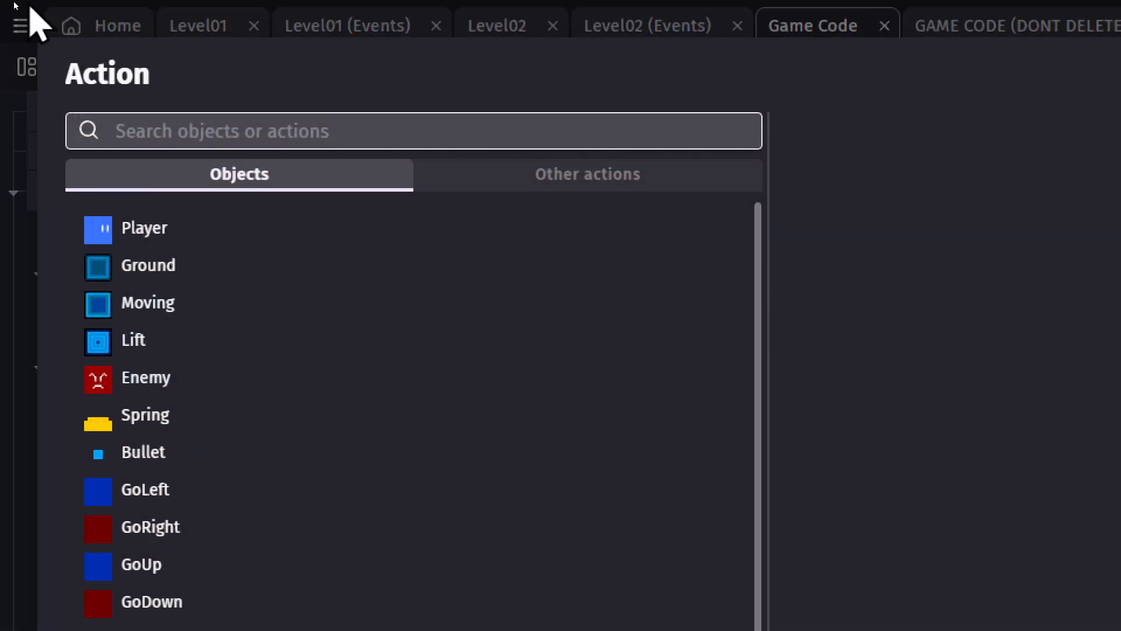
type("cha")
key("BackSpace")
key("BackSpace")
key("BackSpace")
type("pa")
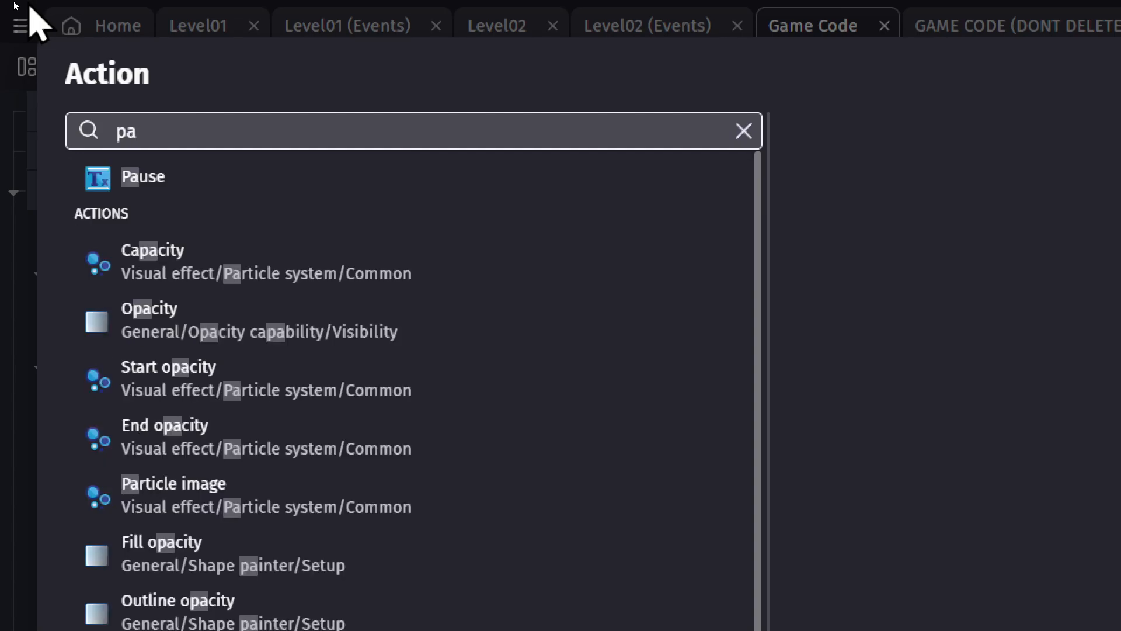
key("BackSpace")
key("BackSpace")
type("scn")
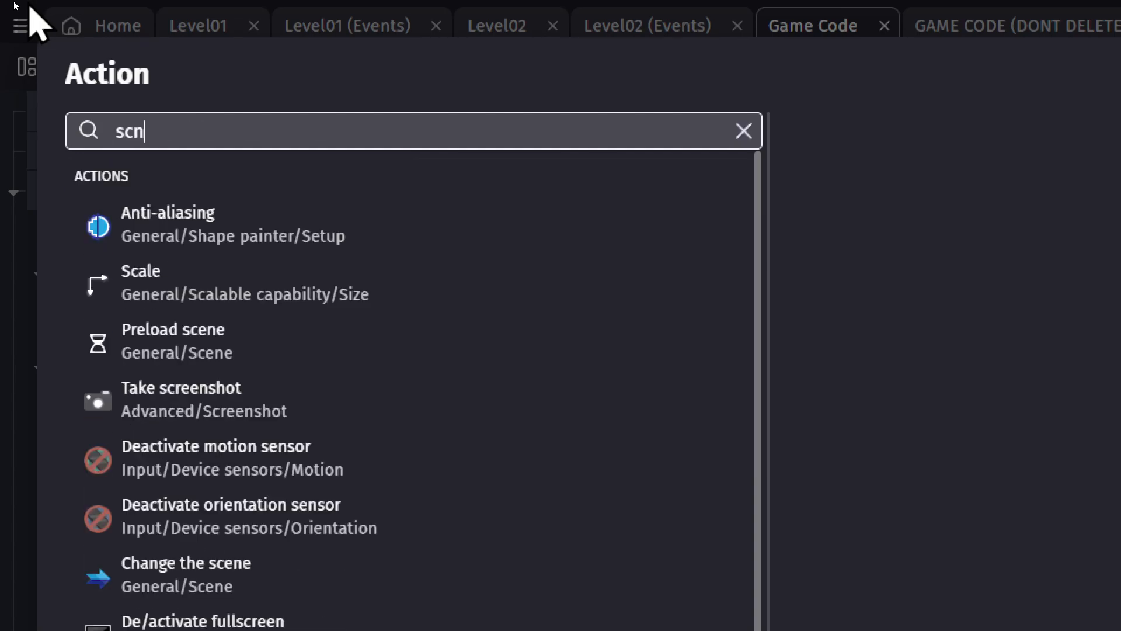
key("BackSpace")
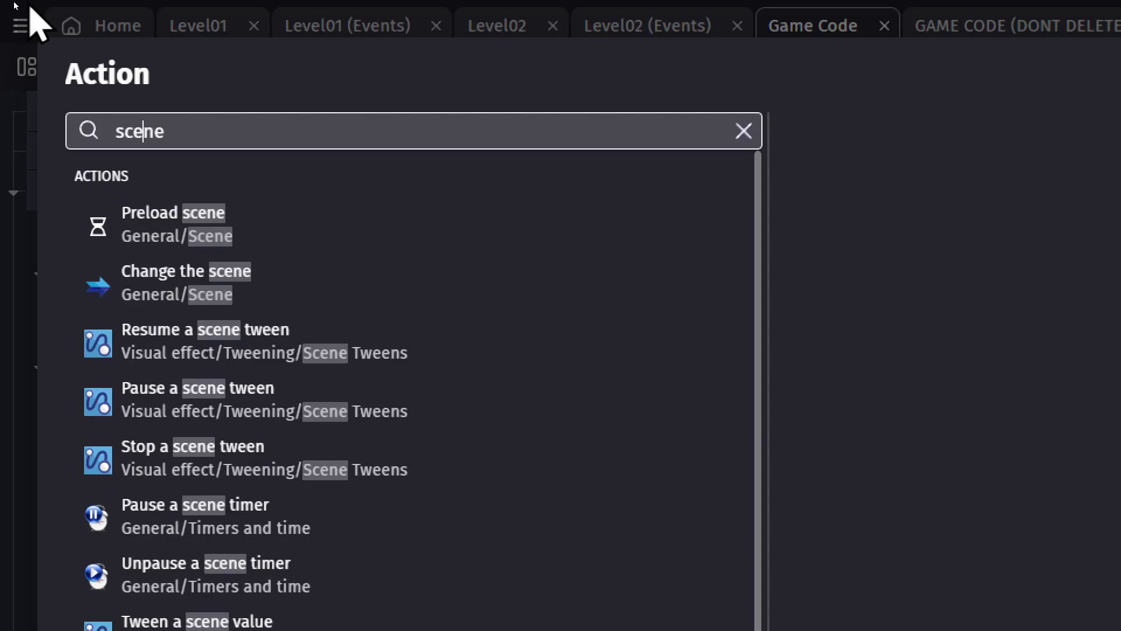
type("oau")
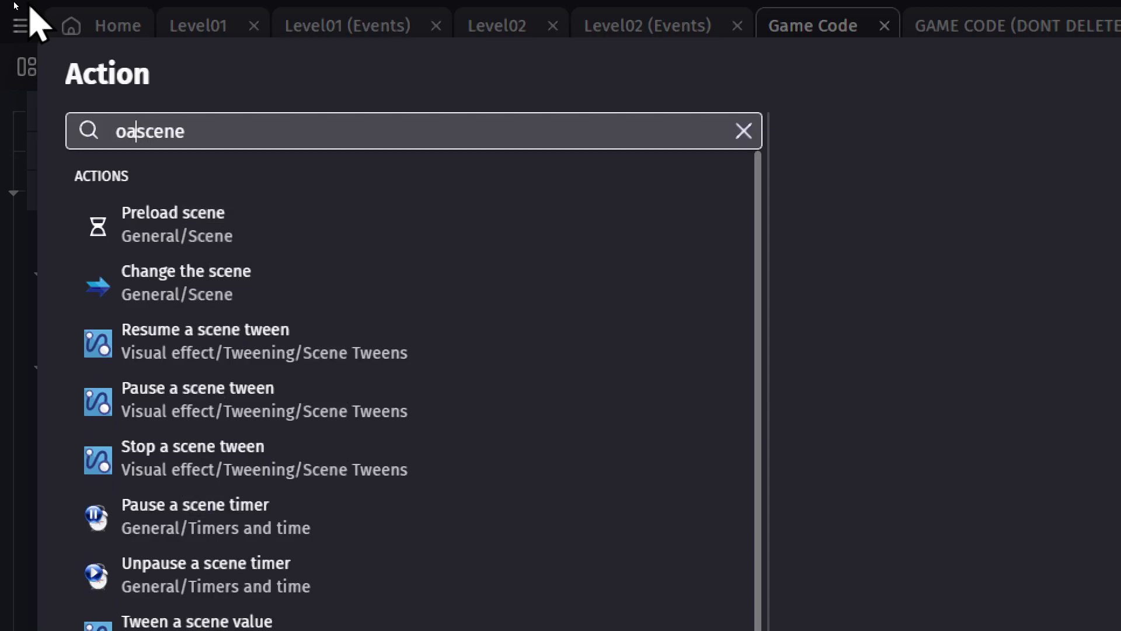
key("BackSpace")
key("BackSpace")
key("BackSpace")
type("pause")
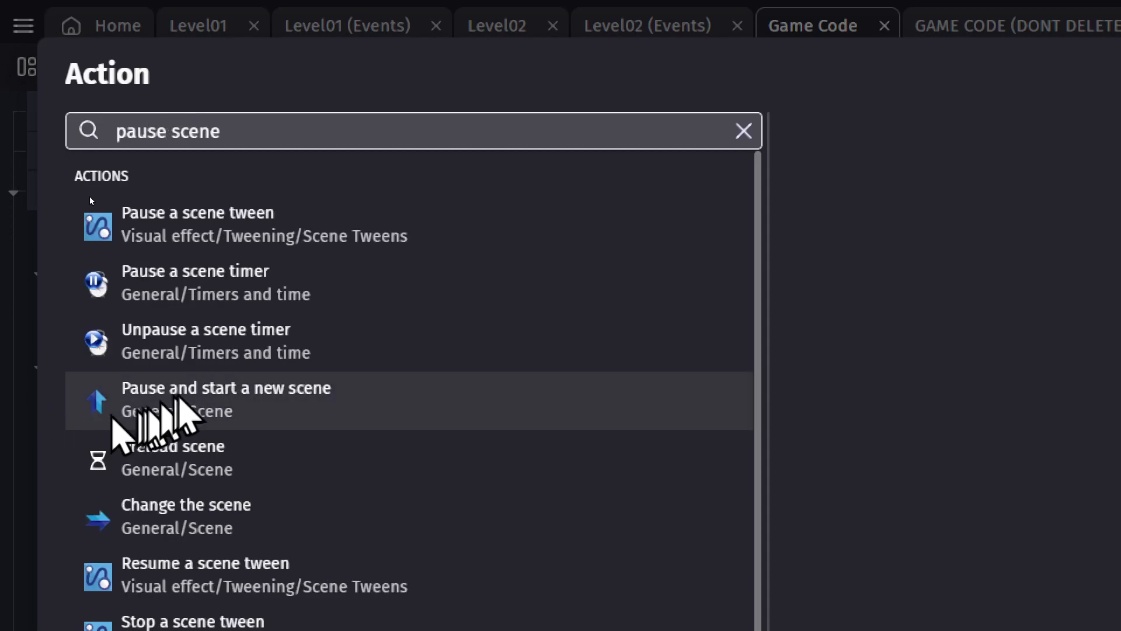
left_click(193, 394)
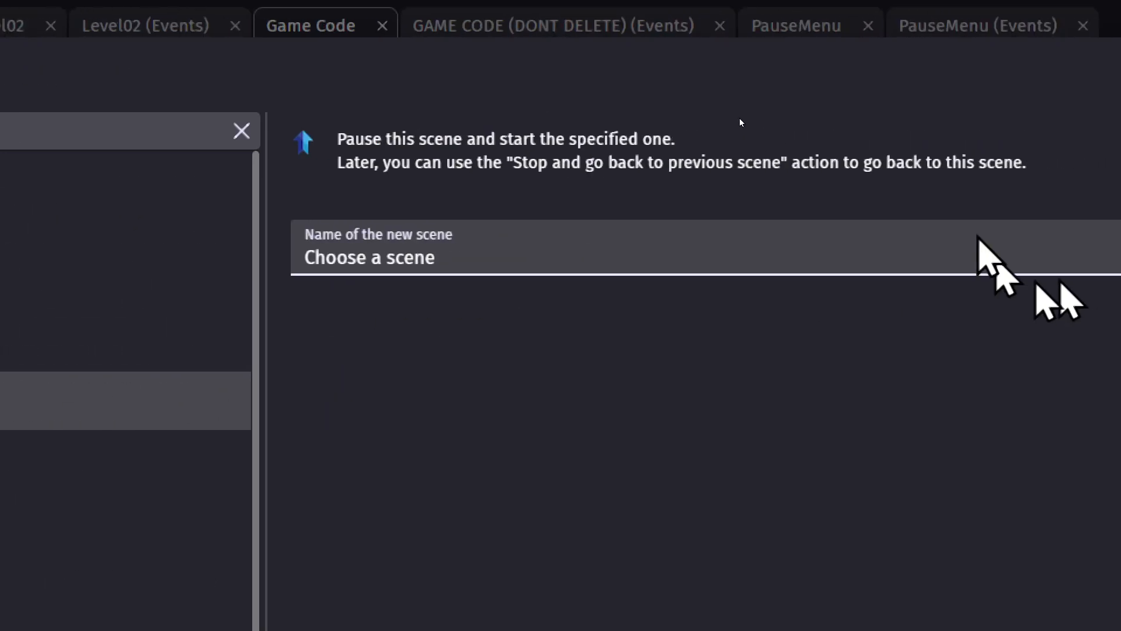
Choose PauseMenu as the new scene to start and accept the action.
left_click(376, 263)
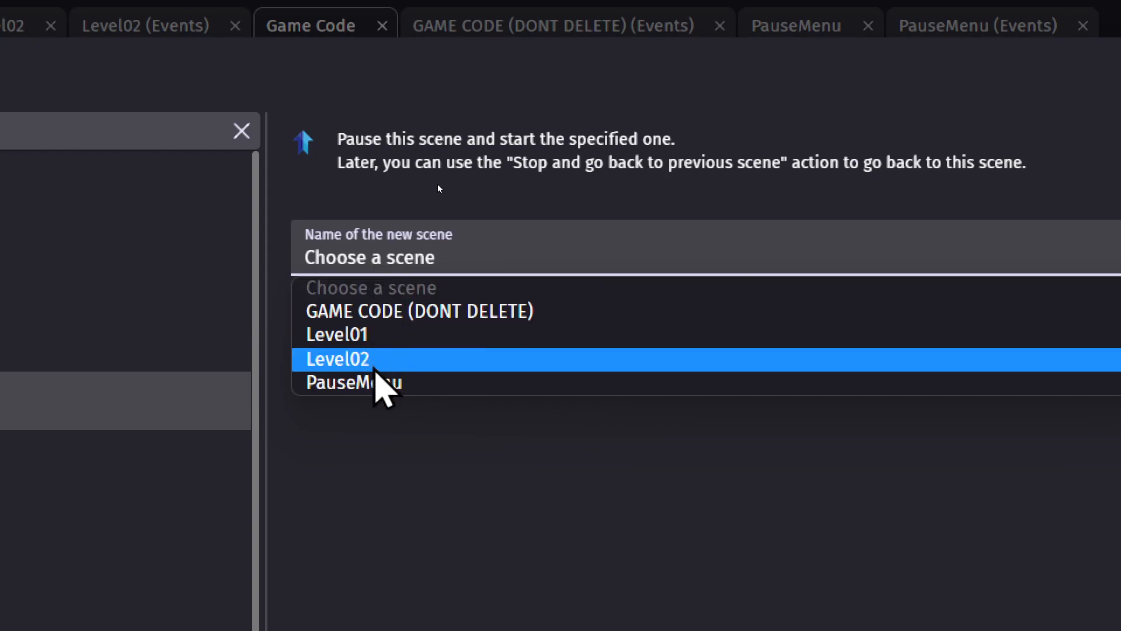
left_click(442, 425)
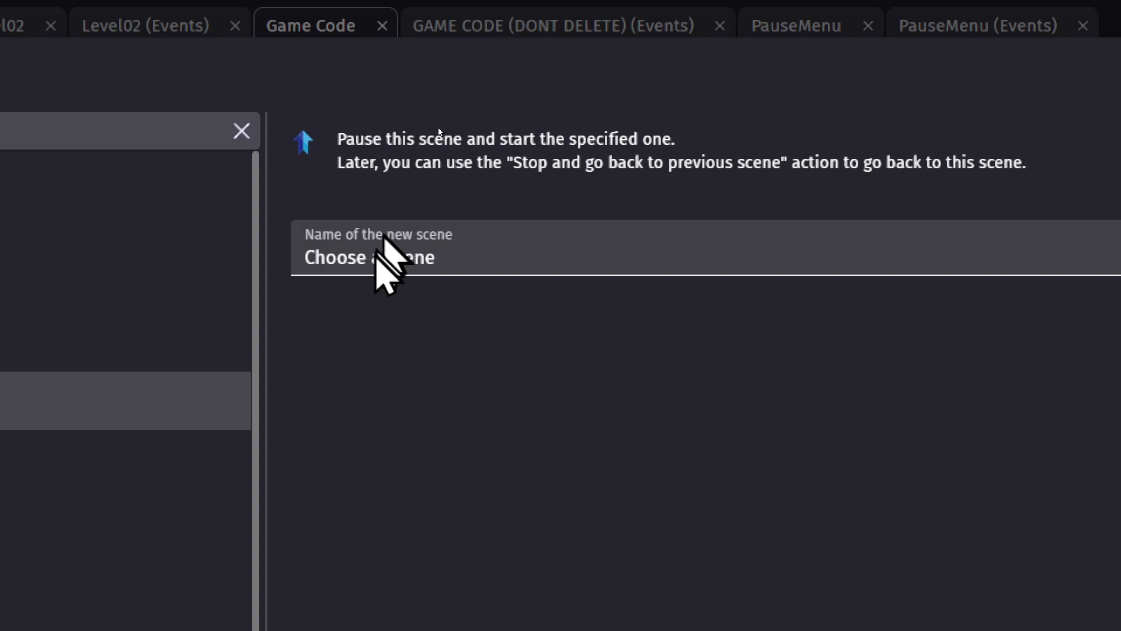
left_click(376, 257)
left_click(427, 385)
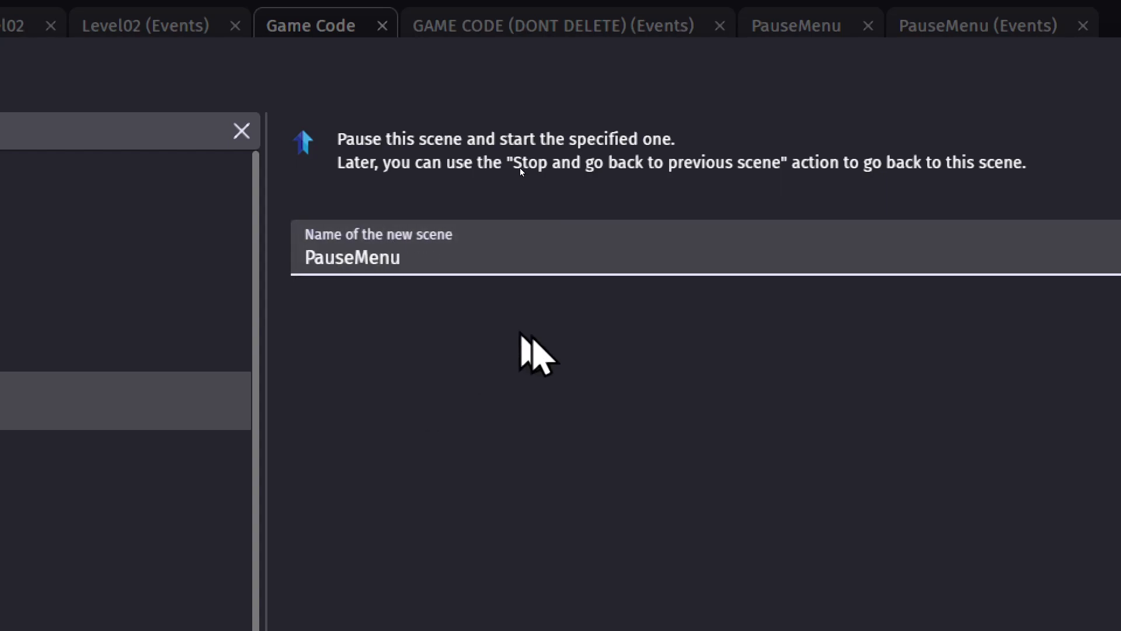
left_click(1015, 492)
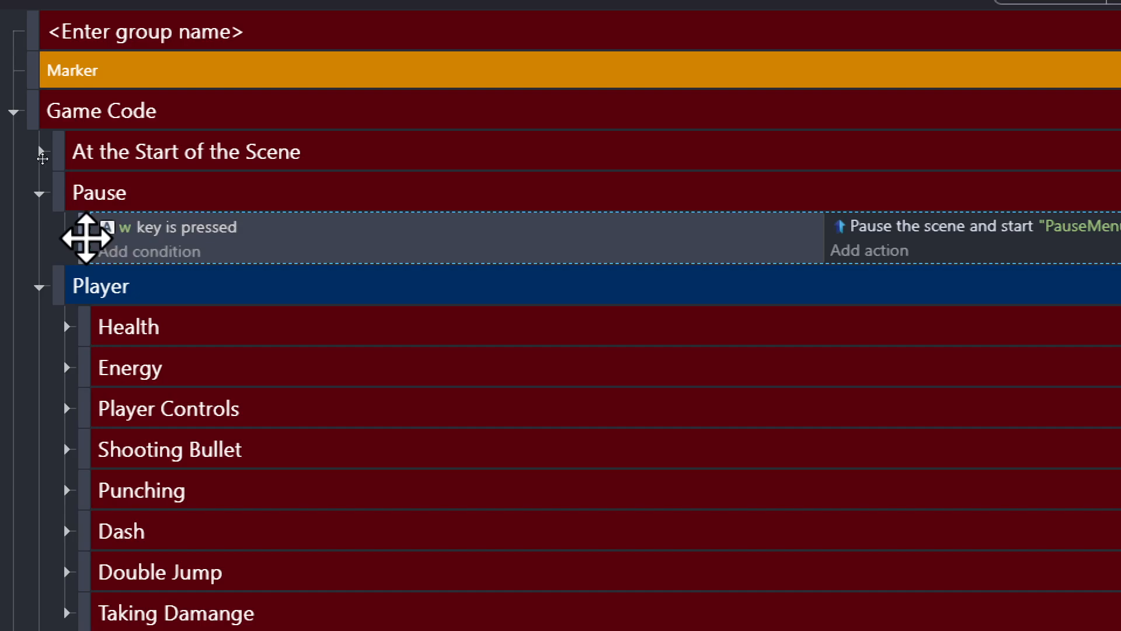
Add a second event in the Pause group and give it a copy of the w key pressed condition.
key("shift+a")
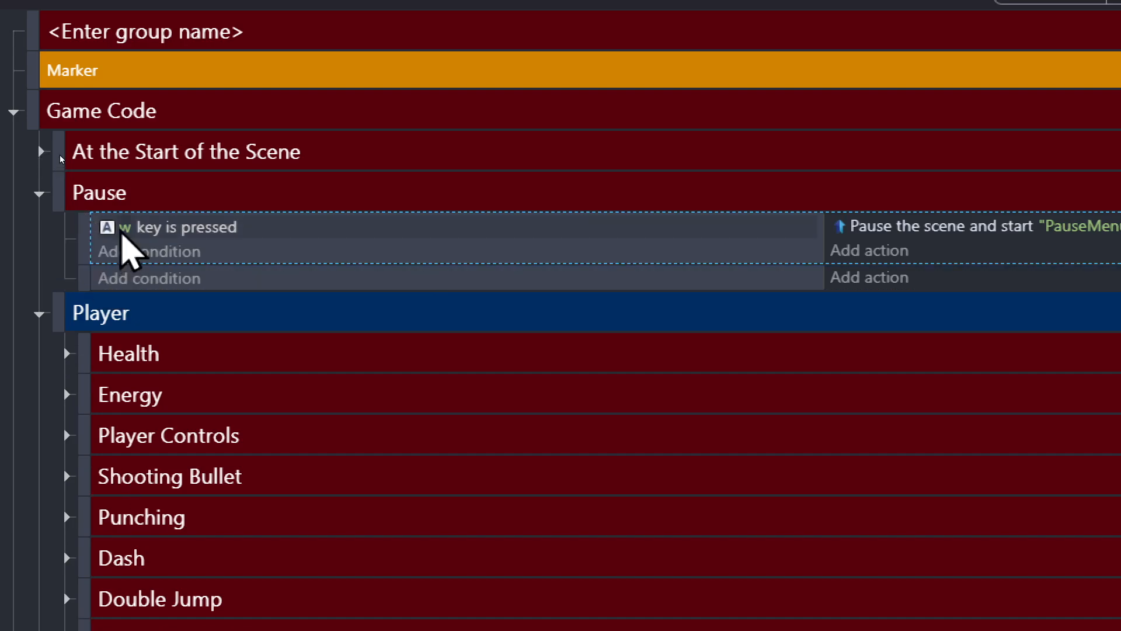
left_click(112, 229)
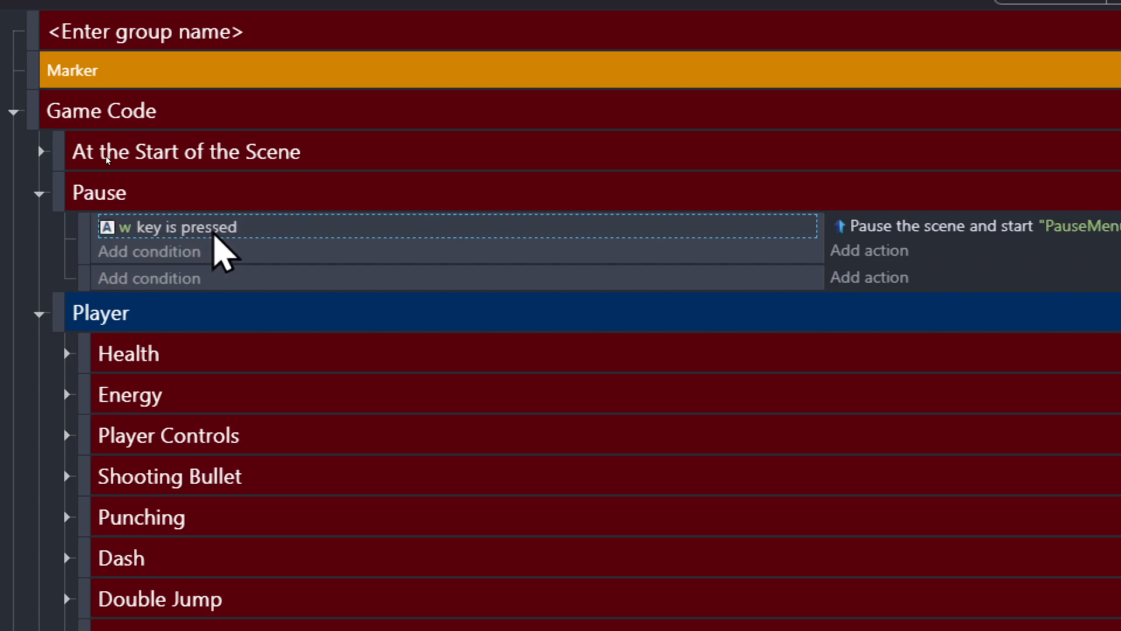
key("ctrl+c")
key("ctrl+v")
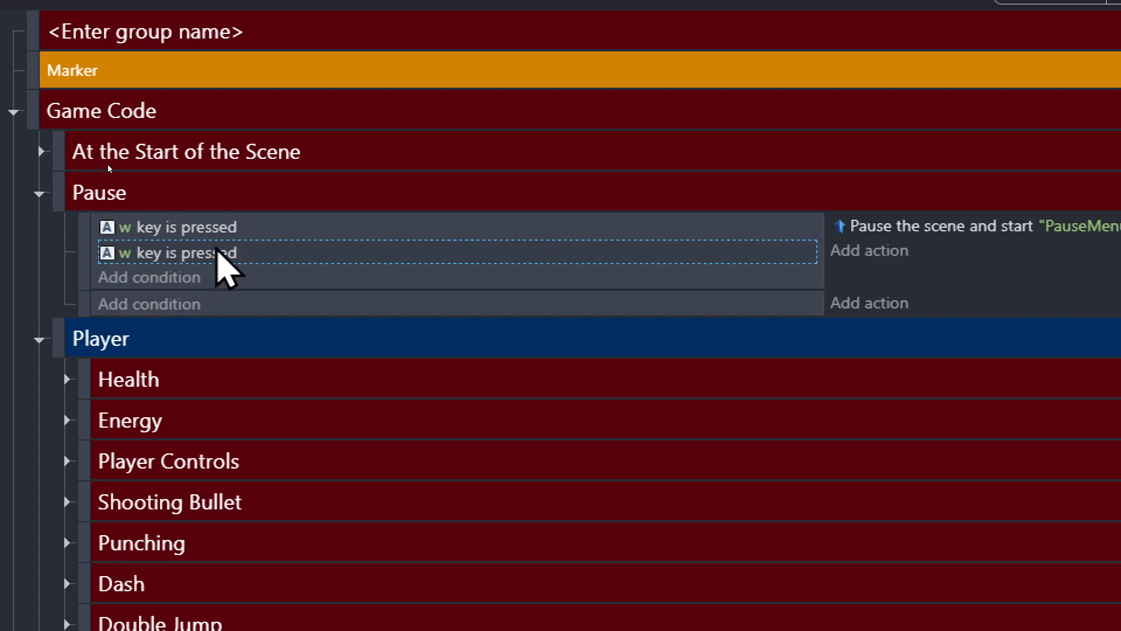
left_click_drag(217, 249, 211, 302)
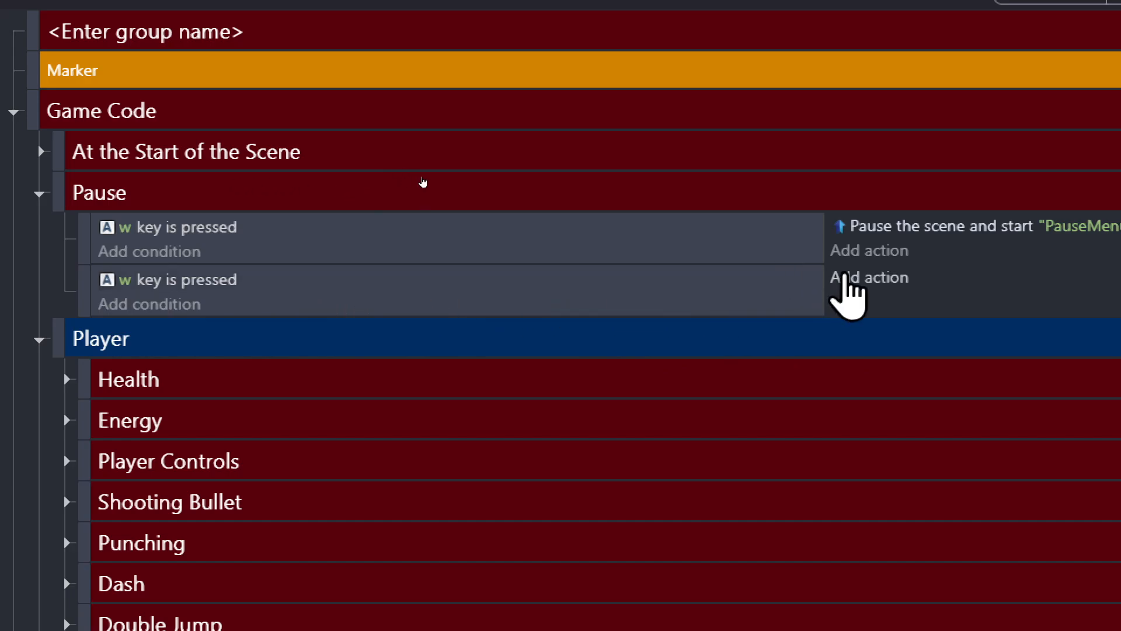
Add the "Stop and go back to previous scene" action to the second w key event in the Pause group.
left_click(849, 277)
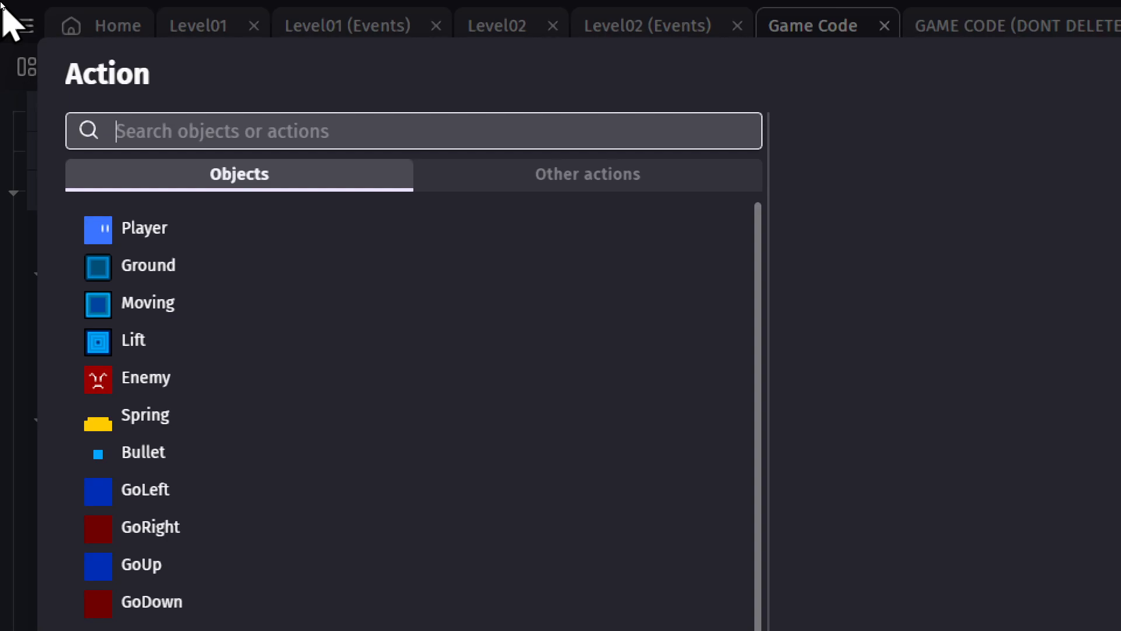
type("ret")
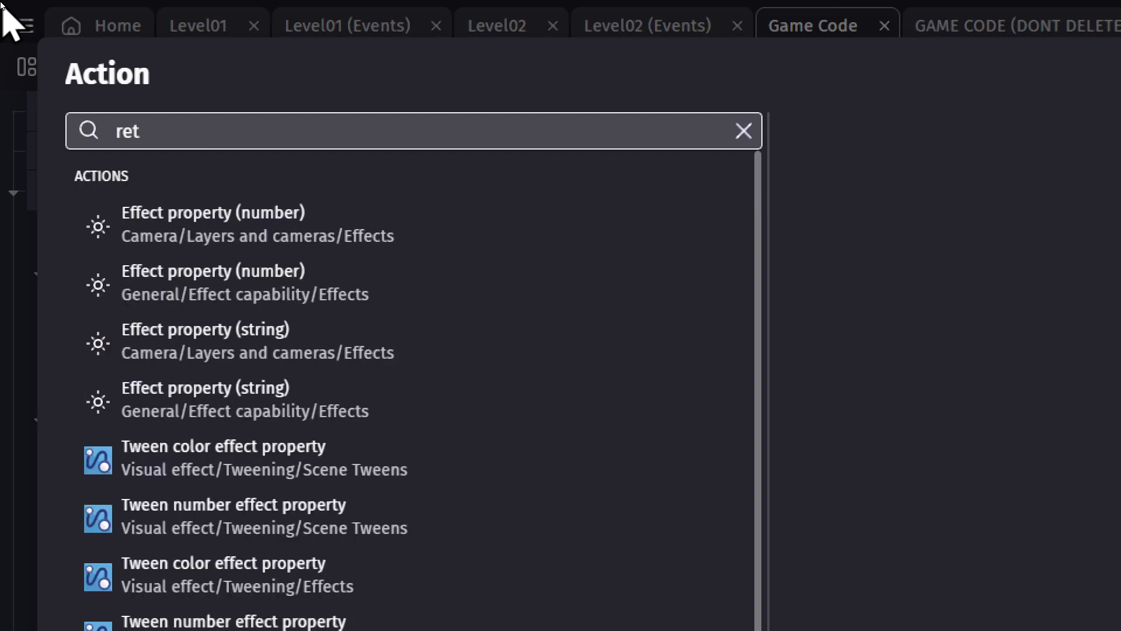
type("yurn scene")
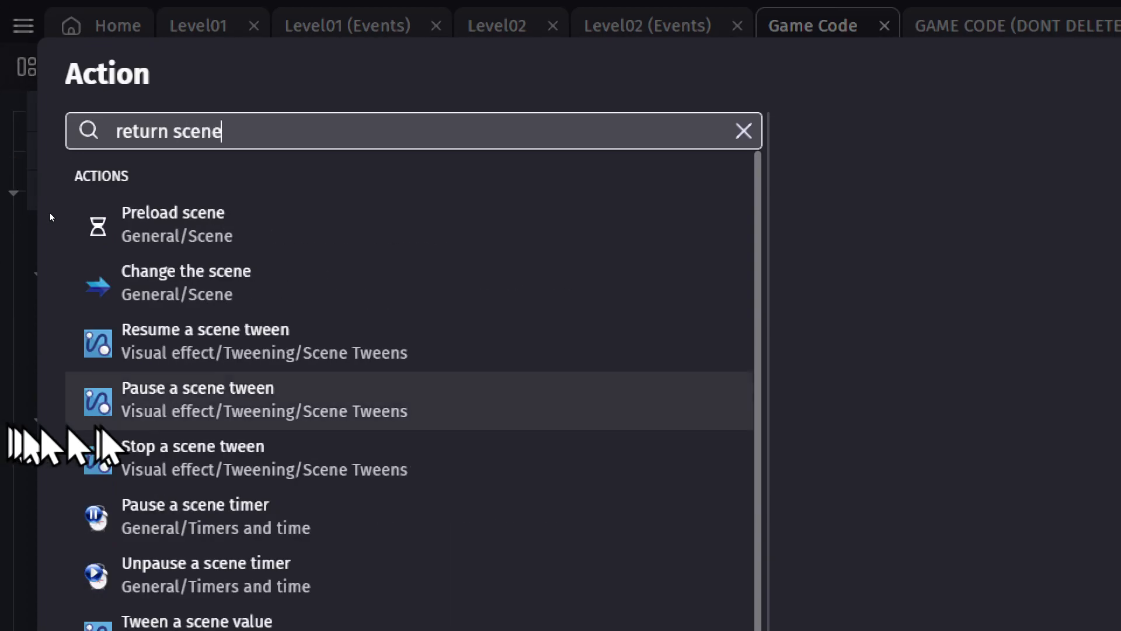
scroll(105, 446, "down", 4)
scroll(196, 569, "down", 2)
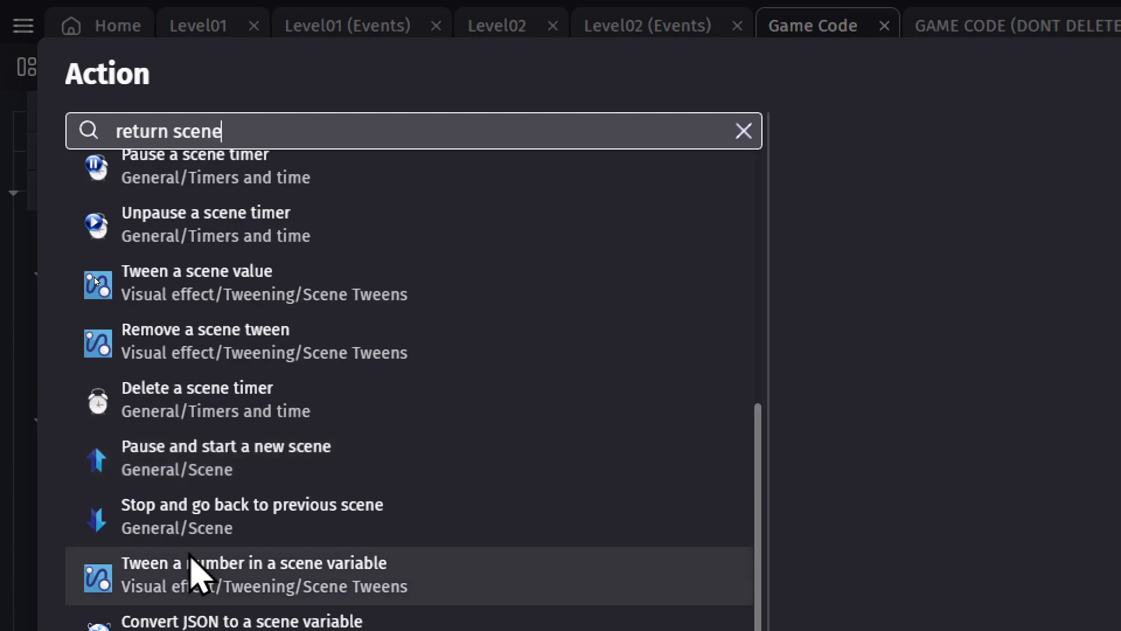
scroll(195, 569, "down", 1)
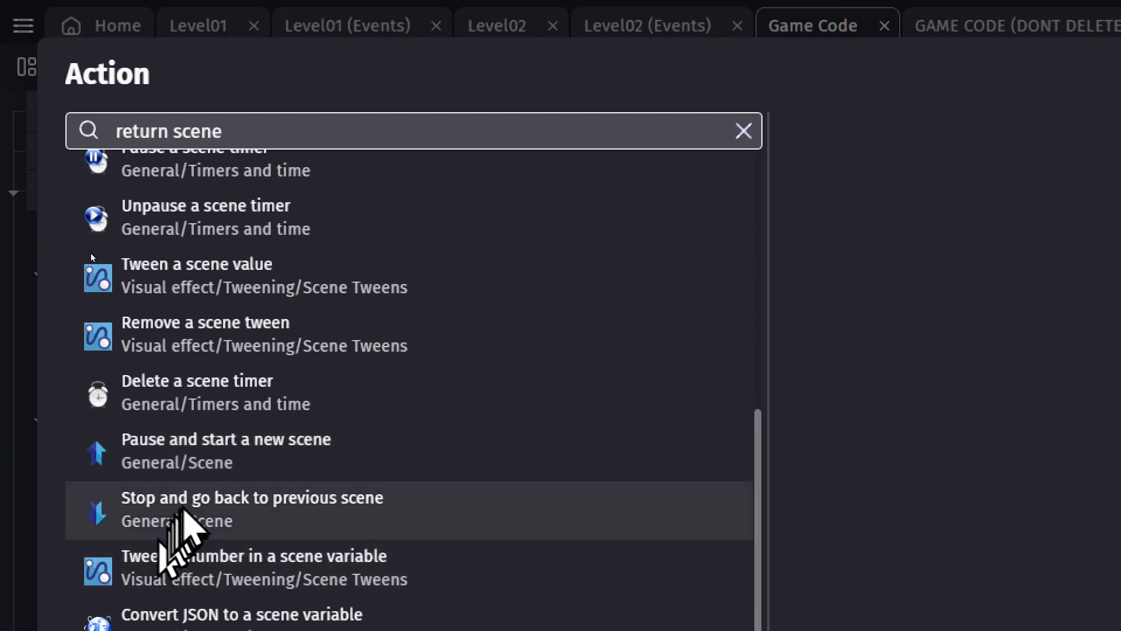
left_click(192, 498)
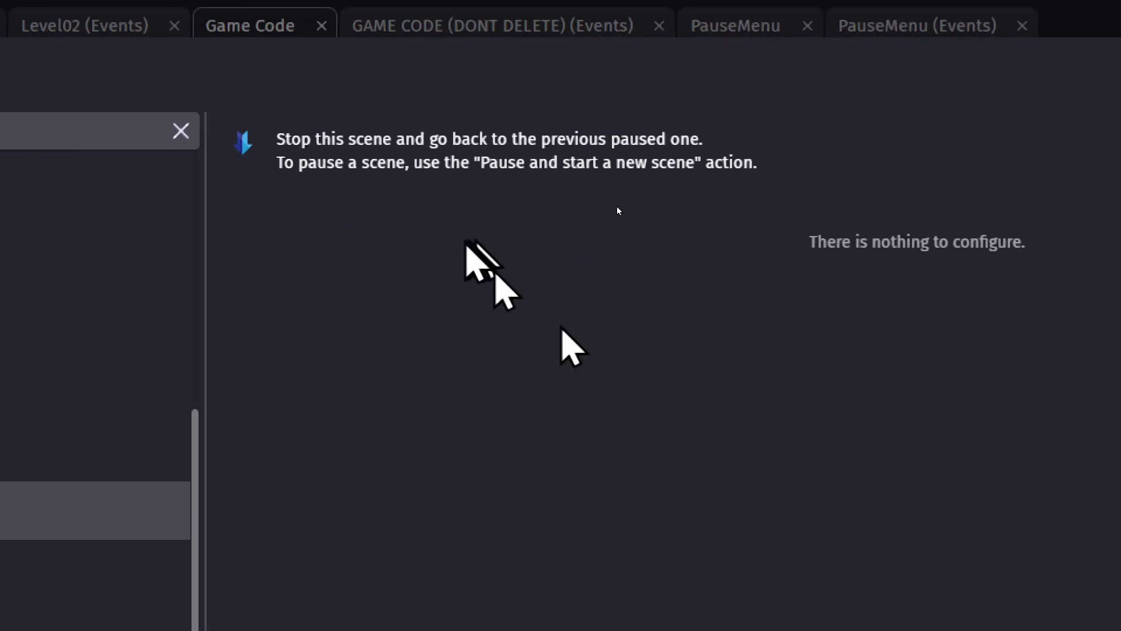
left_click(1019, 492)
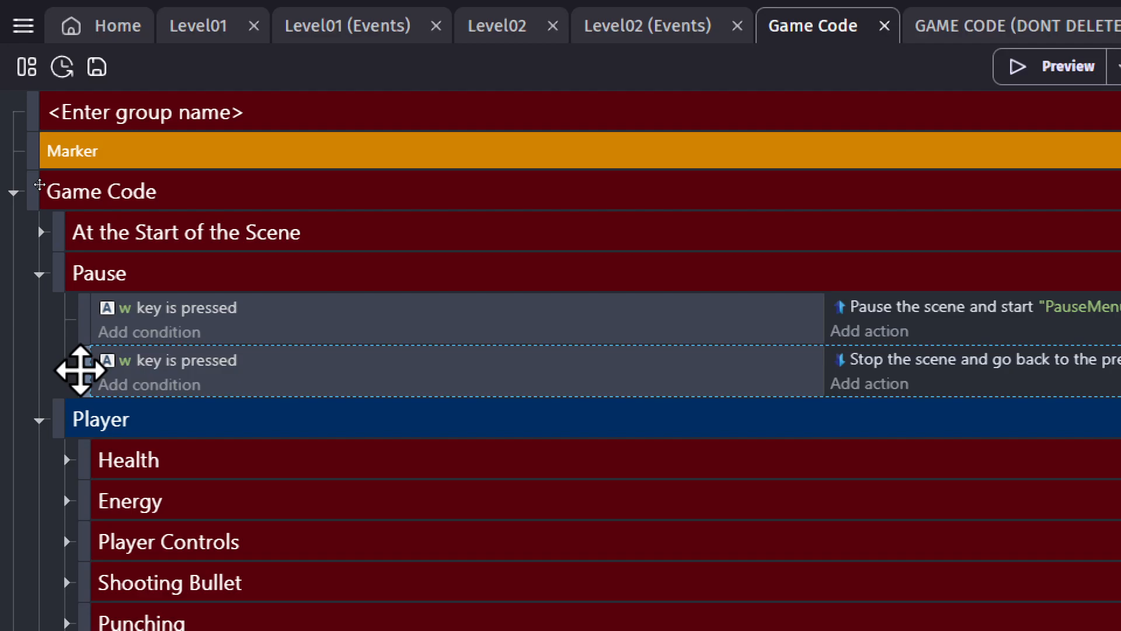
Move the w key event that stops the scene and goes back from the Pause group into the PauseMenu scene's events.
key("Delete")
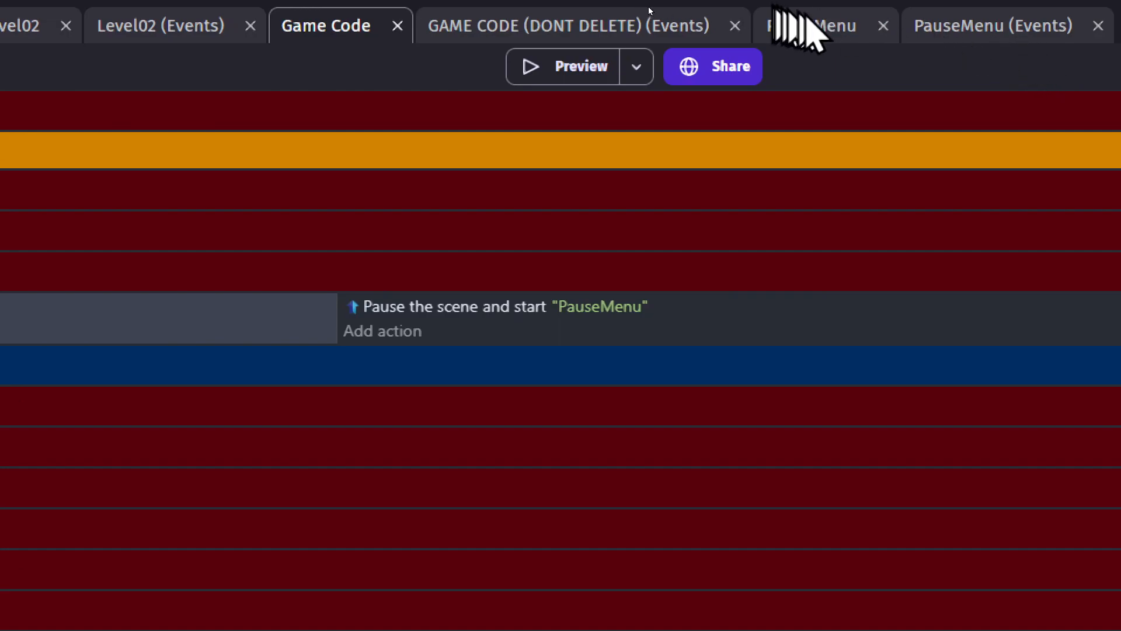
left_click(957, 35)
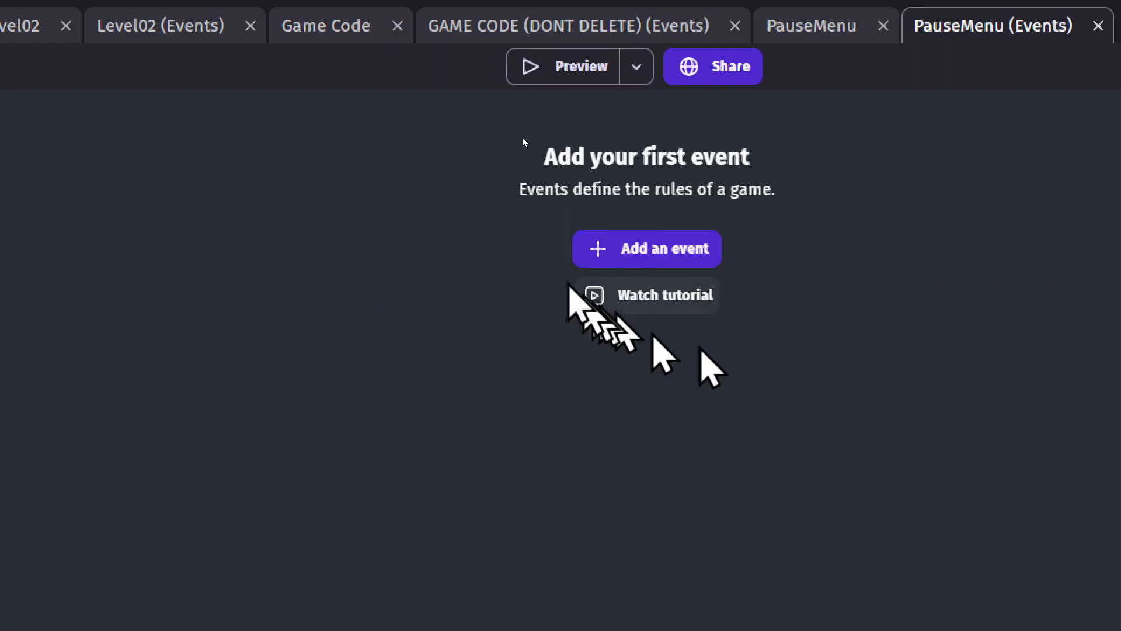
left_click(596, 249)
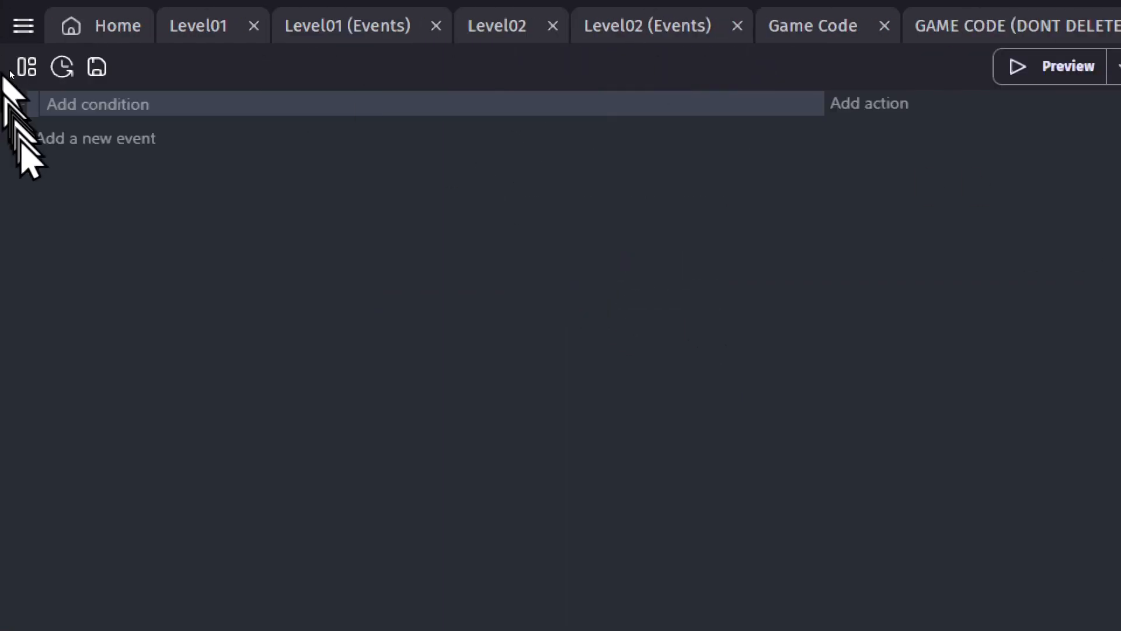
key("ctrl+v")
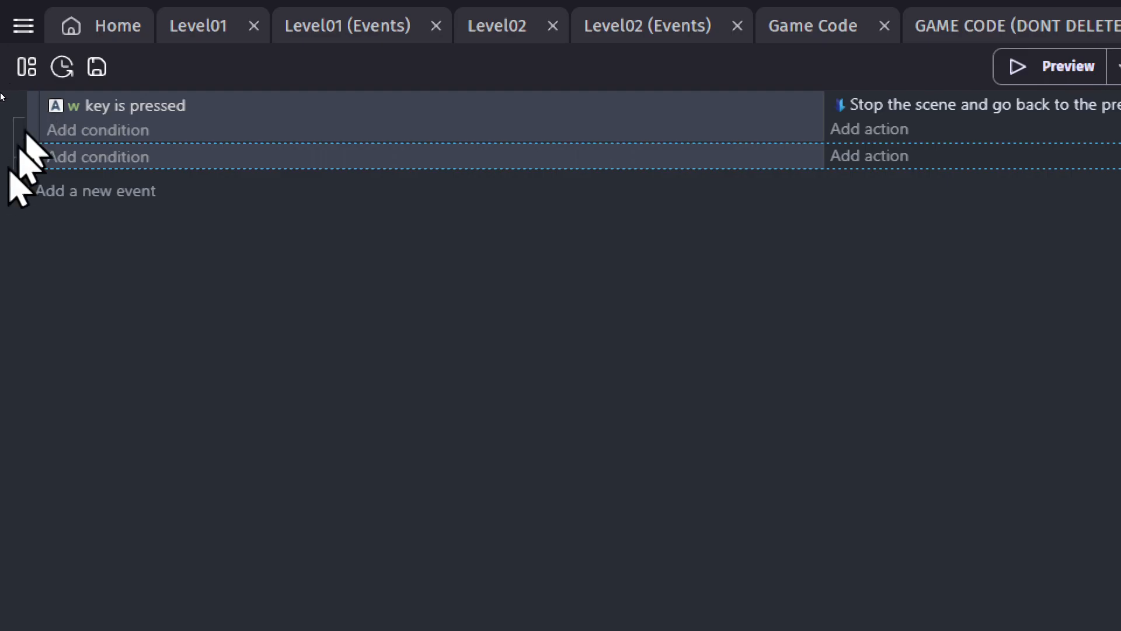
Preview the game from Level01, toggle the pause menu on and off repeatedly to test it, and close the preview.
left_click(52, 571)
left_click(42, 583)
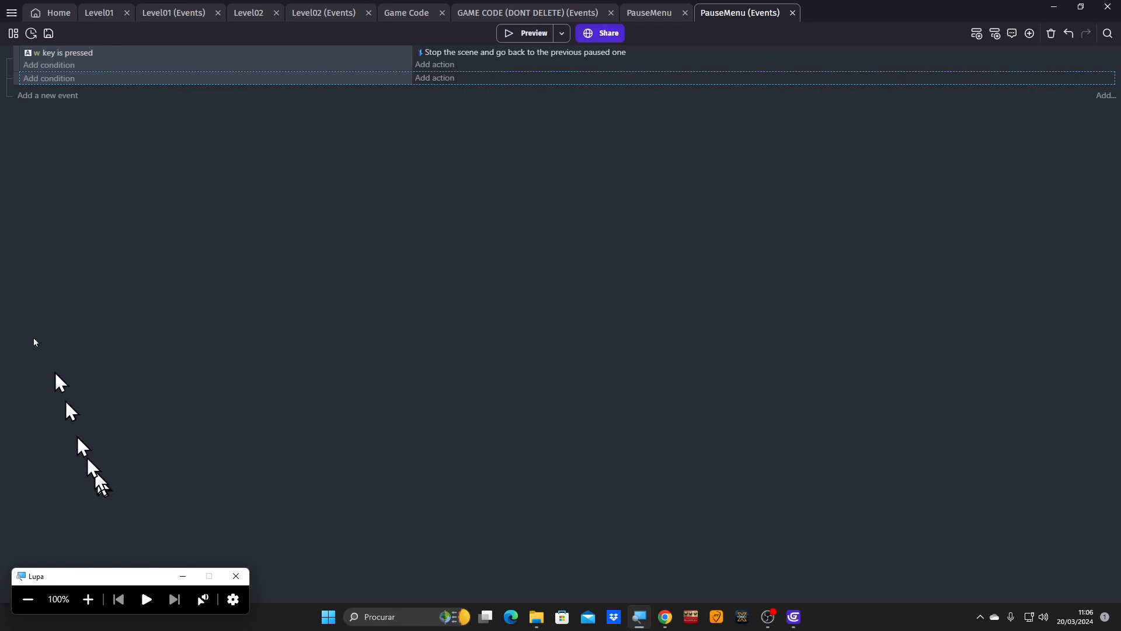
left_click(99, 18)
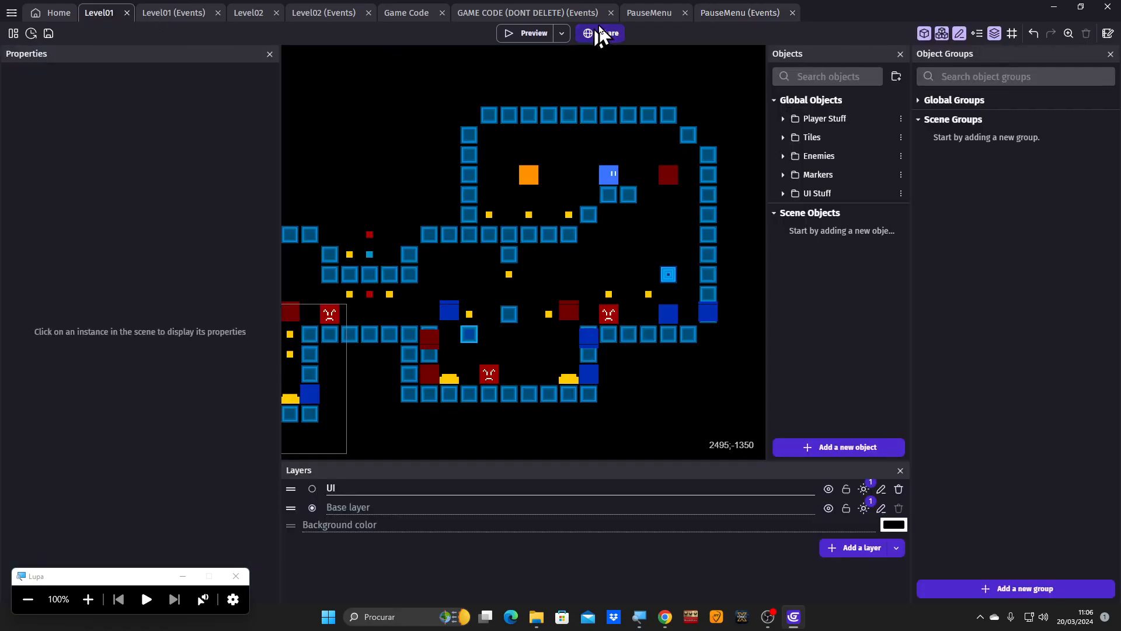
left_click(502, 35)
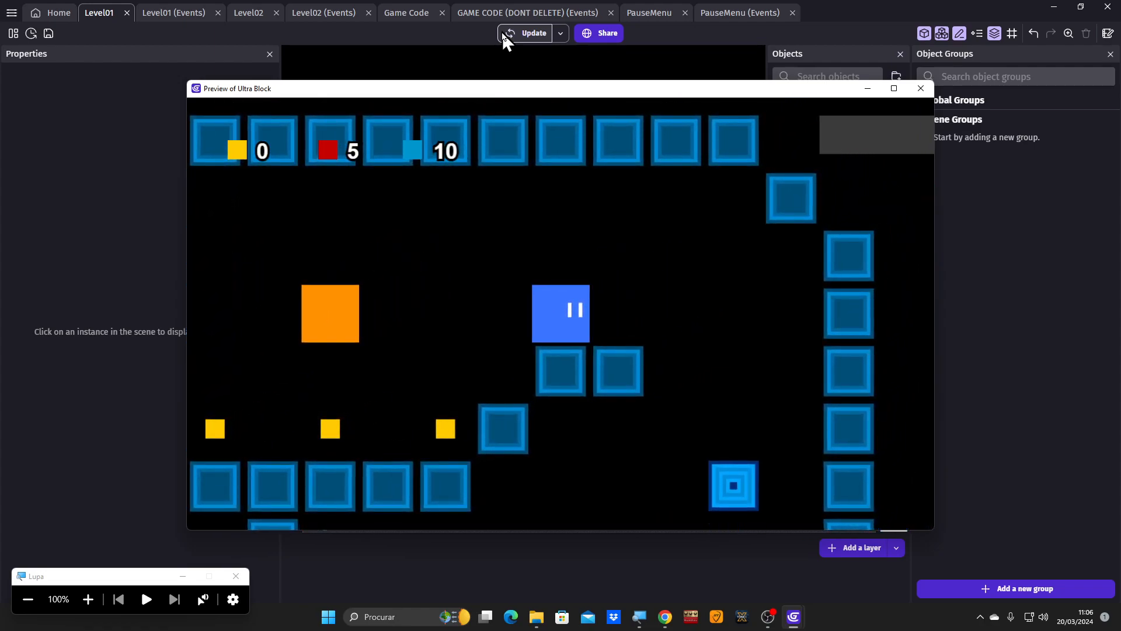
key("Escape")
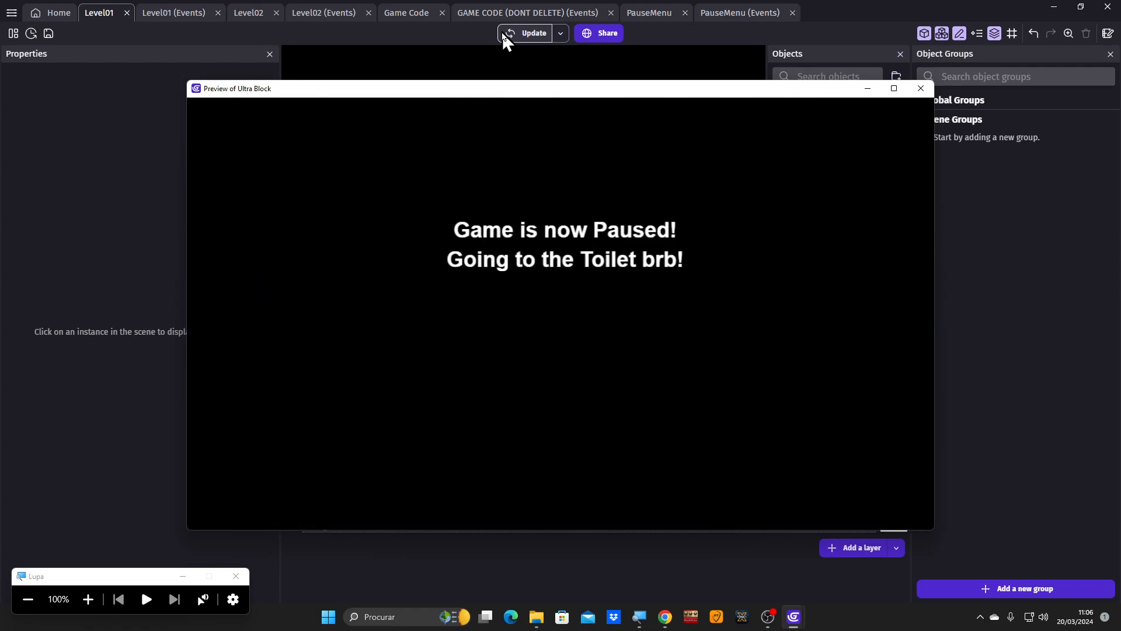
key("Escape")
key("Escape")
key("Escape")
key("Escape")
key("Escape")
key("Escape")
key("Escape")
key("Escape")
key("Escape")
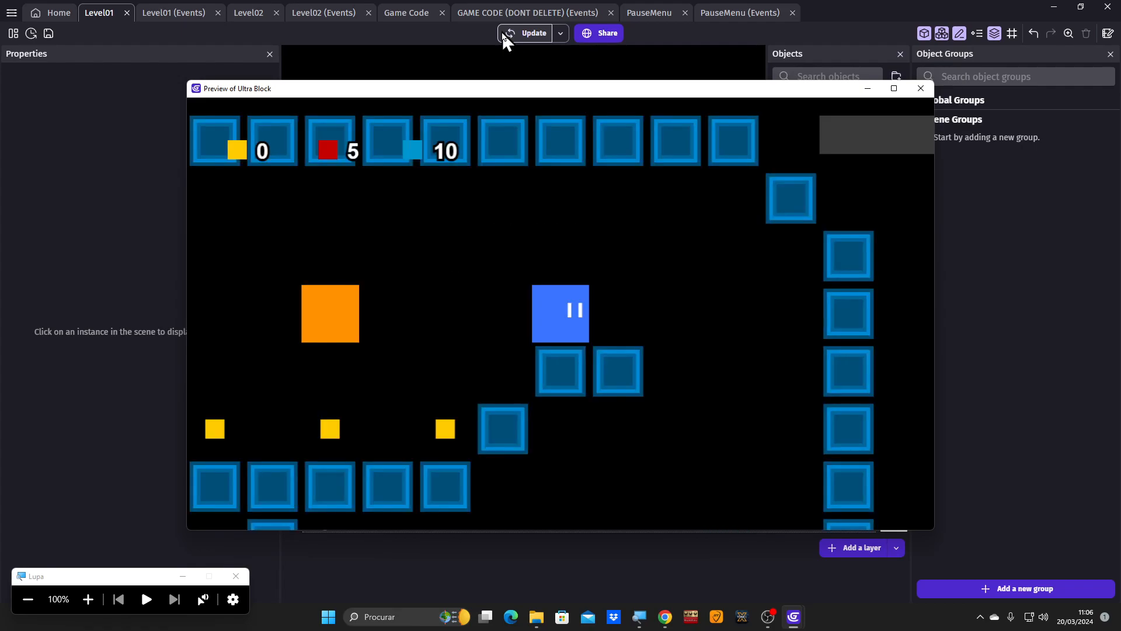
key("Escape")
key("Escape")
key("Escape")
key("Escape")
key("Escape")
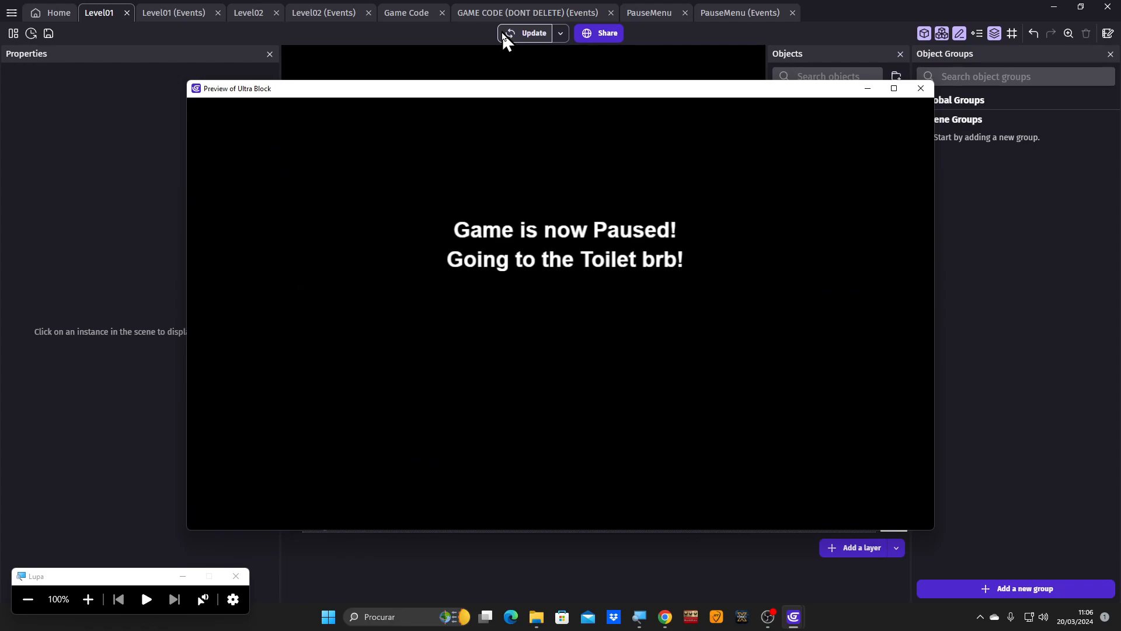
key("Escape")
key("Escape")
key("Escape")
key("Escape")
key("Escape")
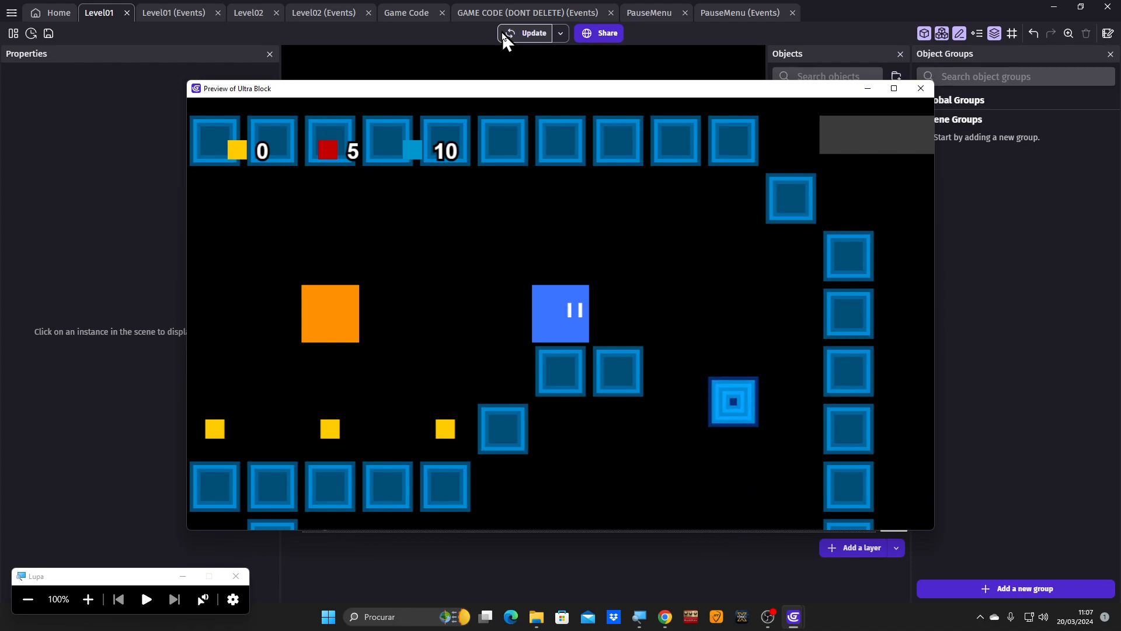
key("Escape")
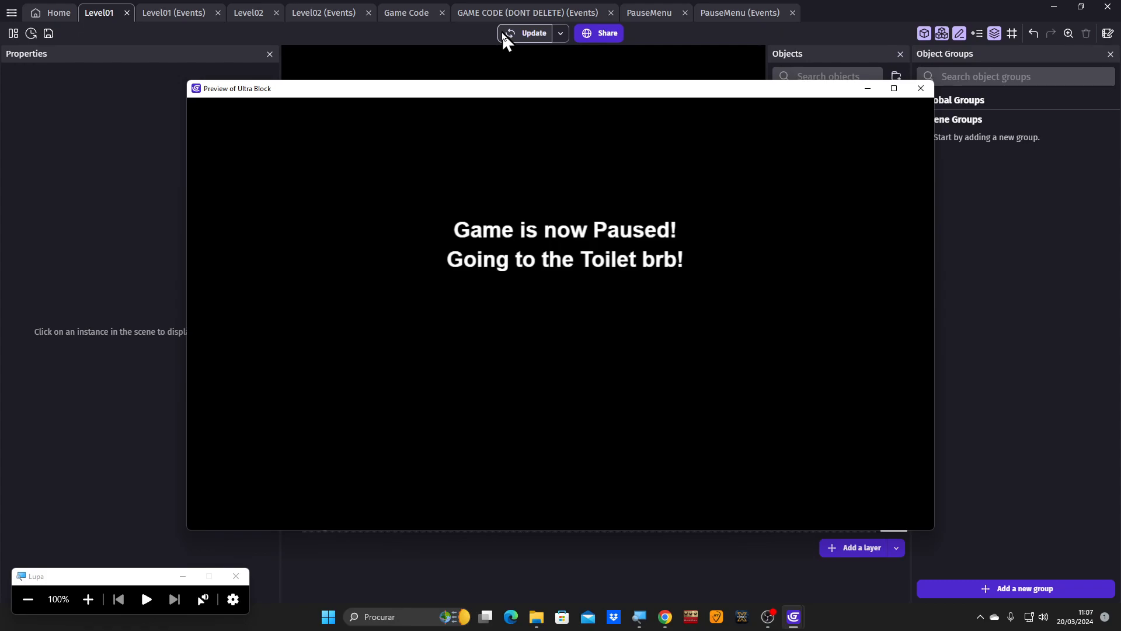
key("Escape")
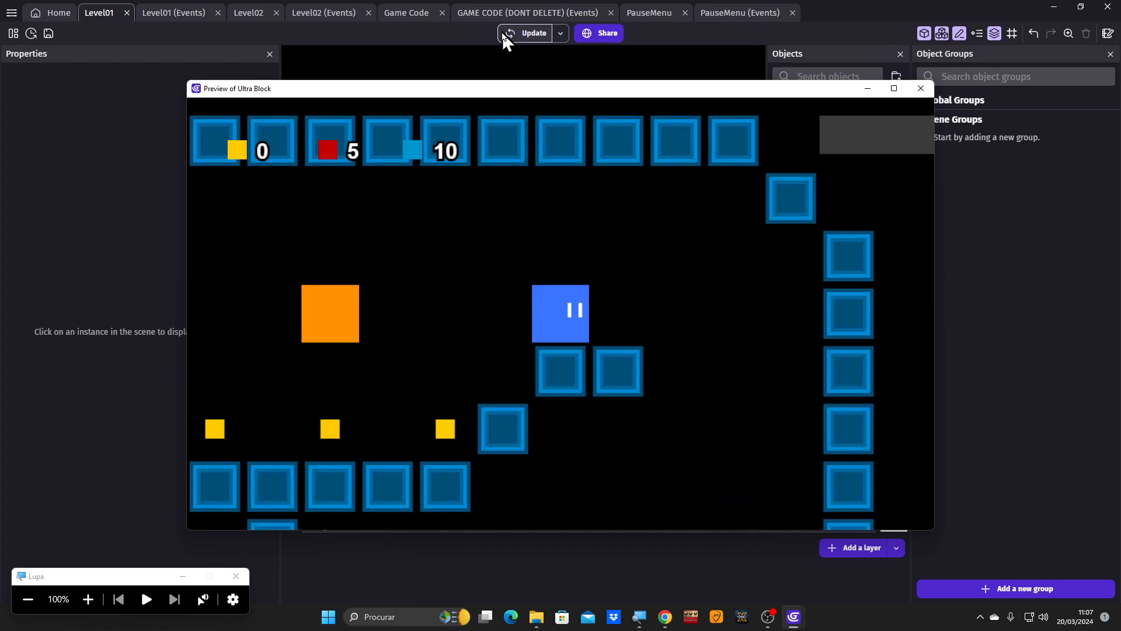
key("Escape")
key("Escape")
key("Escape")
key("Escape")
key("Escape")
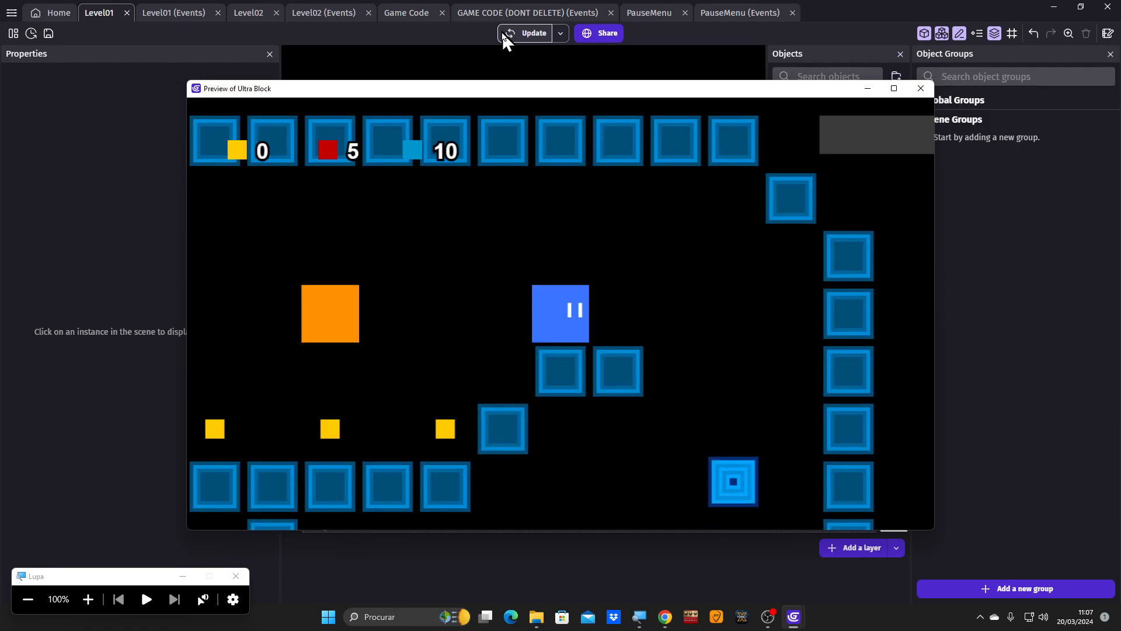
key("Escape")
key("Escape")
key("Escape")
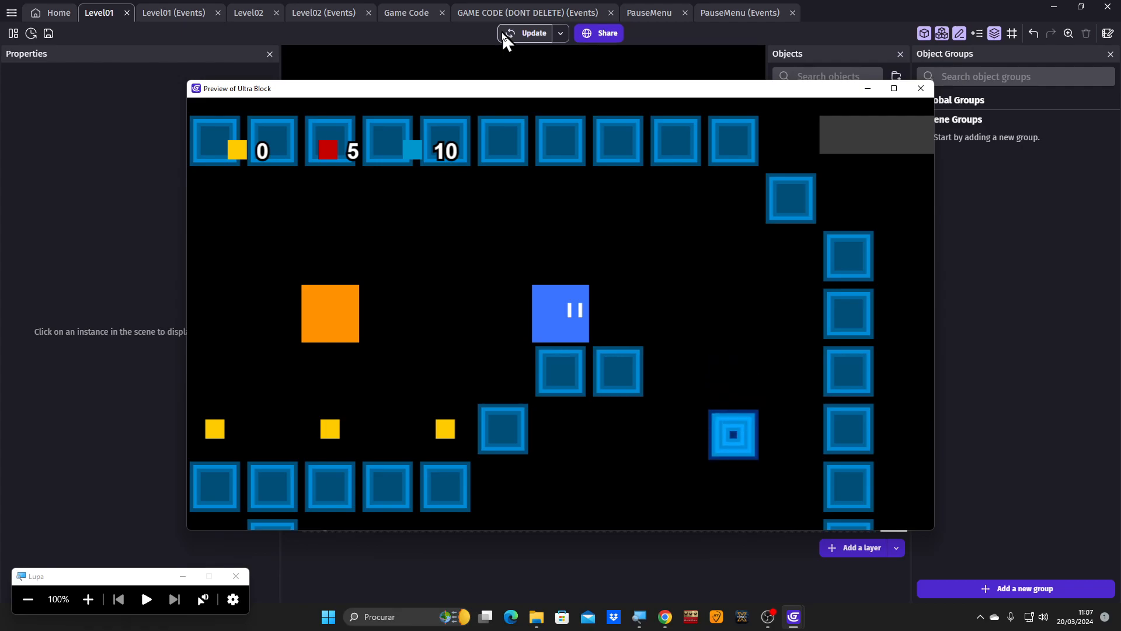
left_click(929, 94)
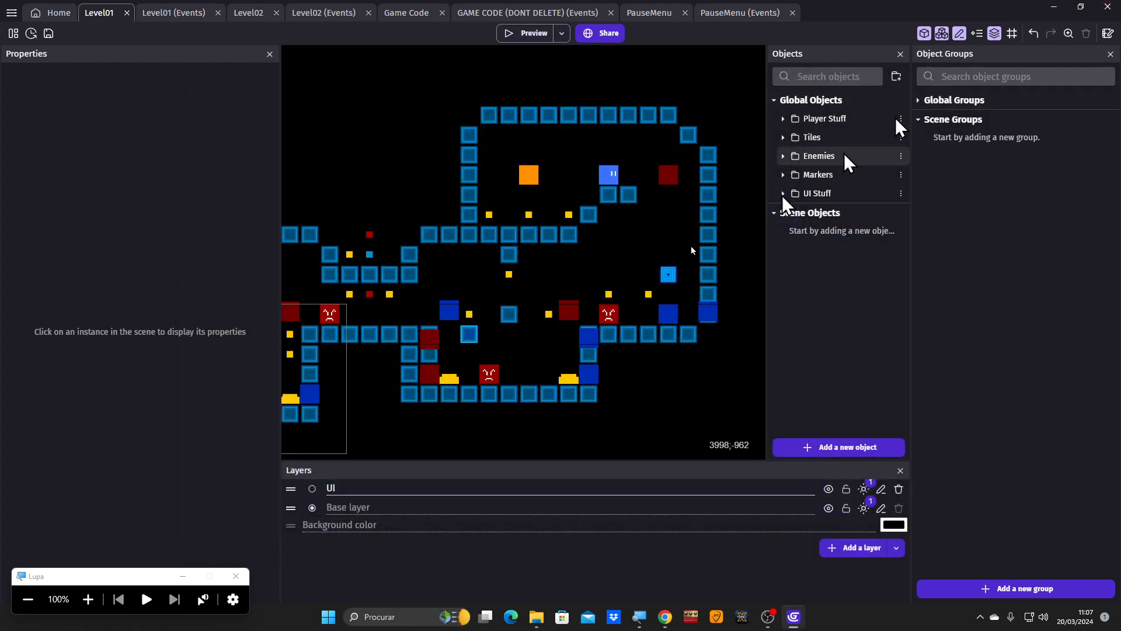
Close the GAME CODE (DONT DELETE) events and the PauseMenu scene editor.
left_click(87, 599)
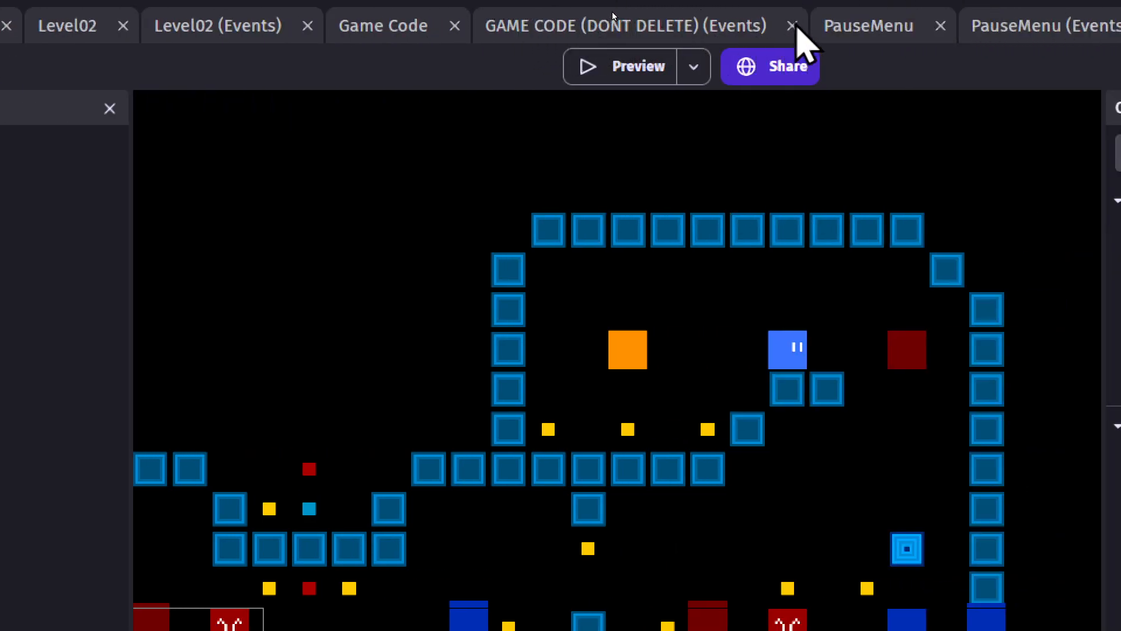
left_click(793, 26)
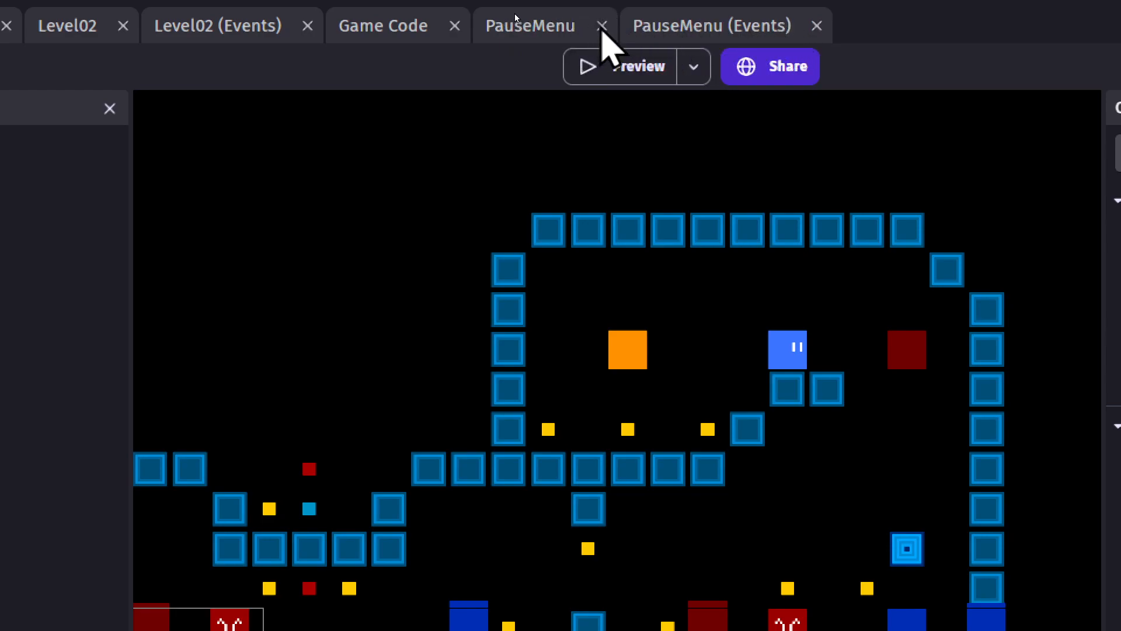
left_click(601, 26)
Add a "Trigger once while true" condition to the w key event in the Pause group of Game Code.
left_click(386, 24)
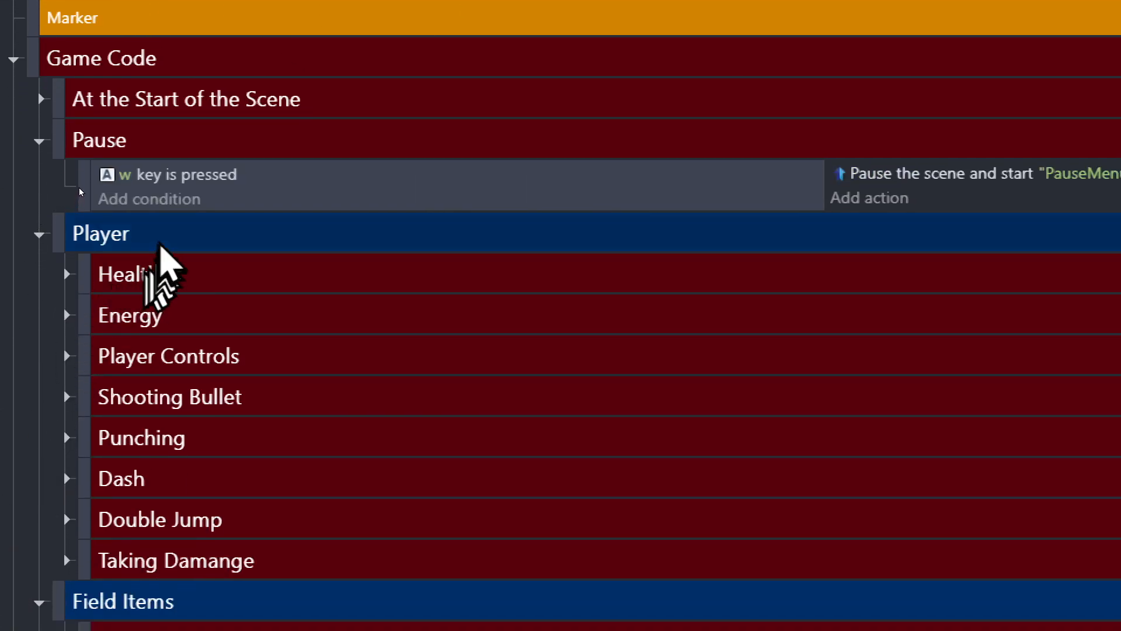
left_click(140, 199)
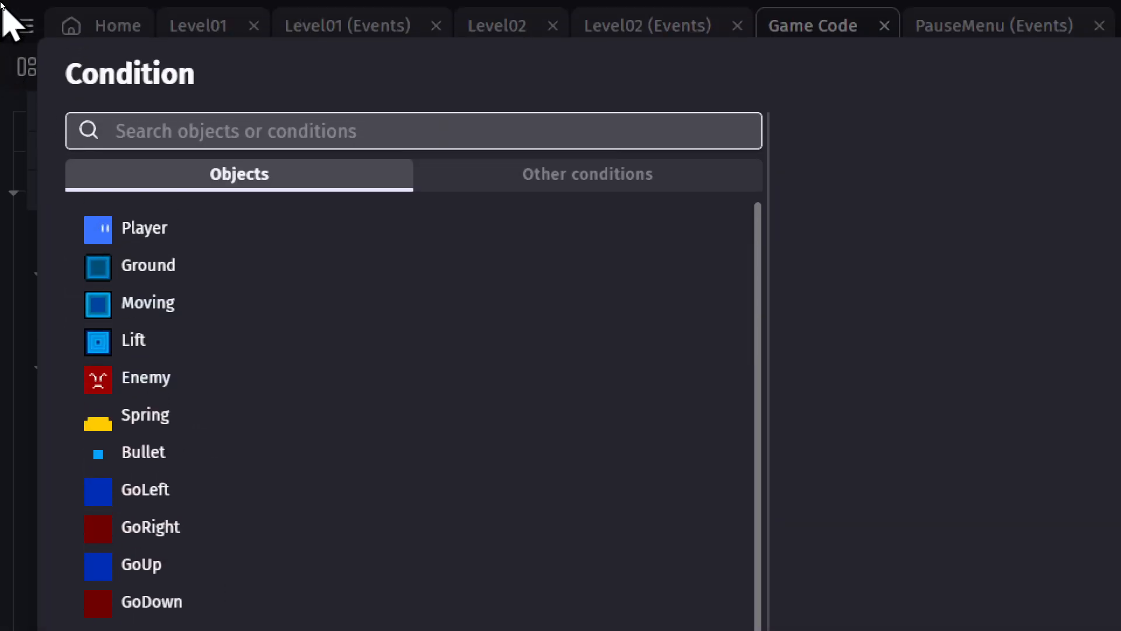
type("trigger once")
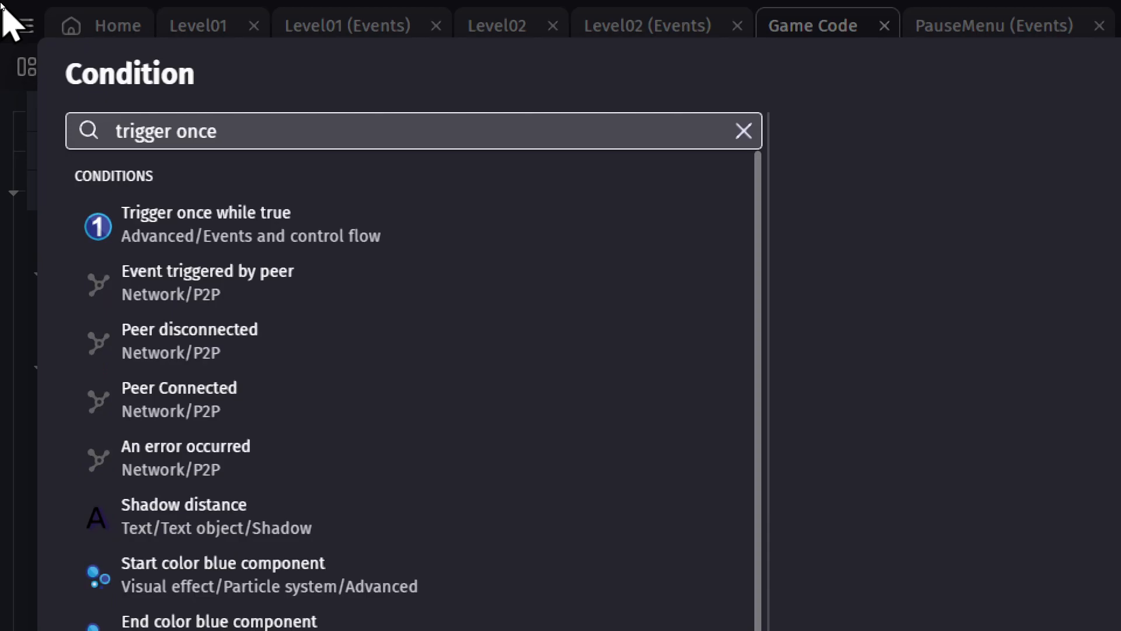
left_click(161, 240)
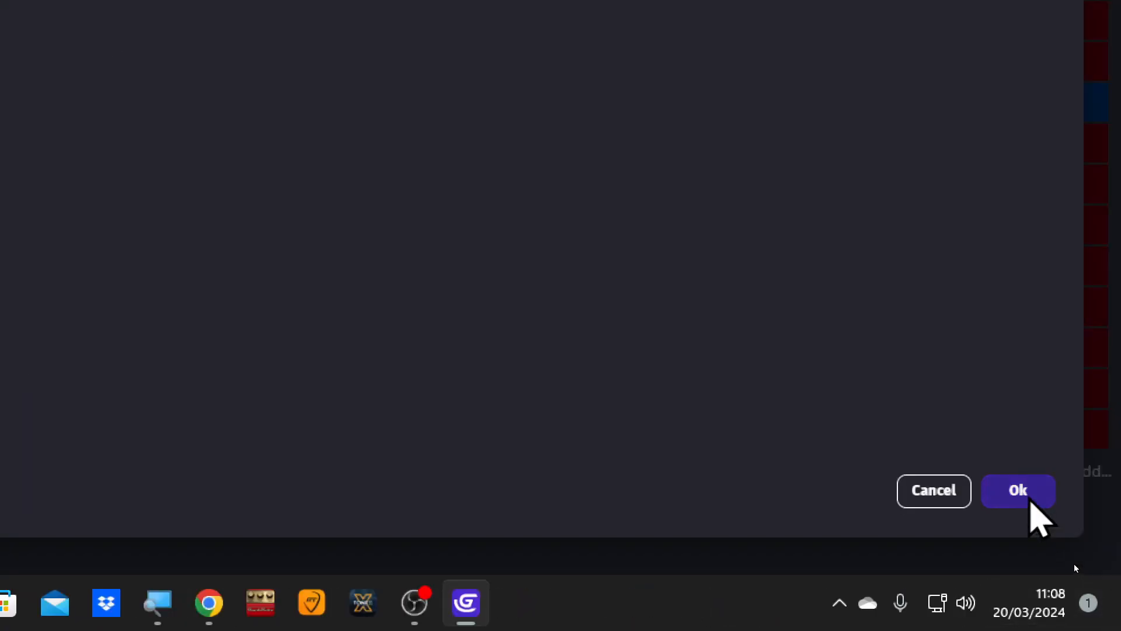
left_click(1022, 492)
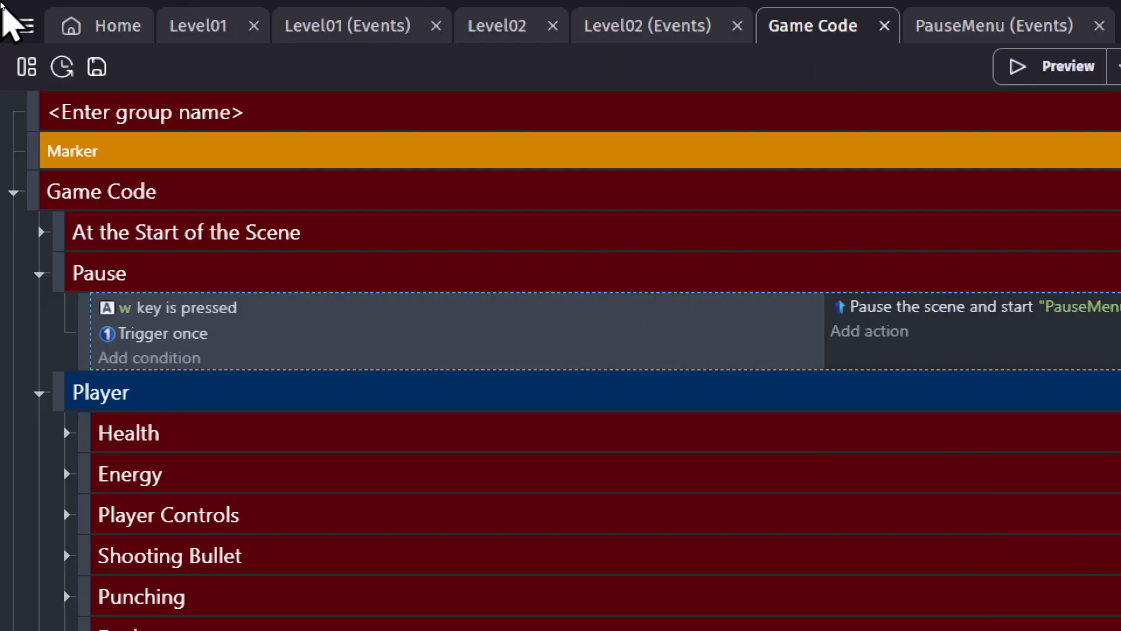
Copy the Trigger once condition into the PauseMenu w key event and place it below the key condition.
left_click(127, 336)
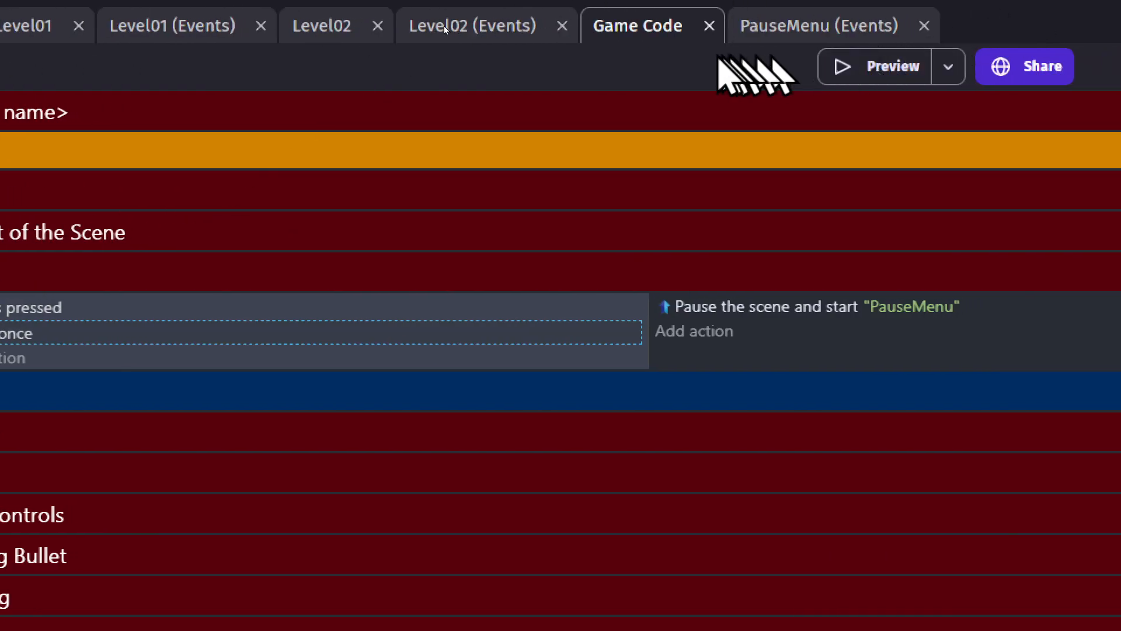
left_click(794, 26)
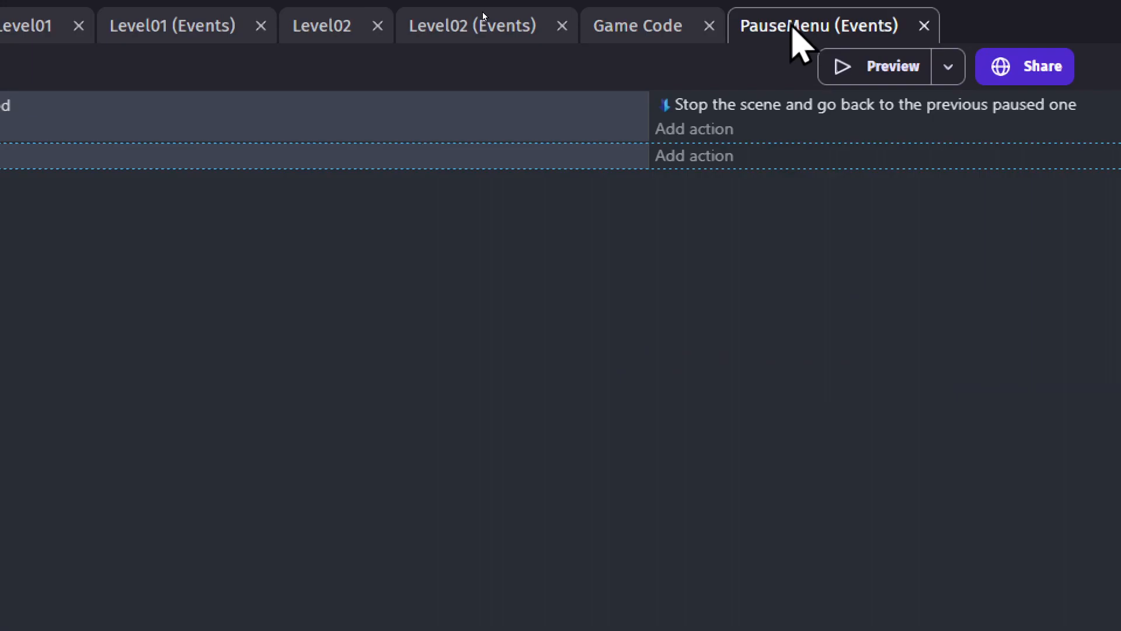
left_click(169, 106)
key("ctrl+v")
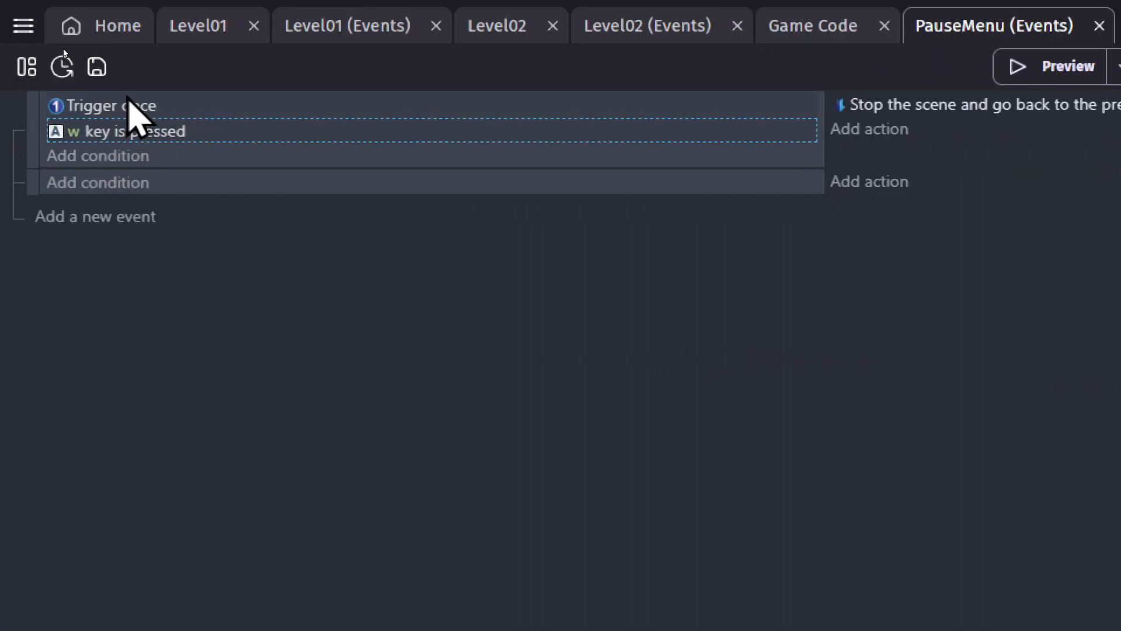
left_click_drag(131, 103, 137, 170)
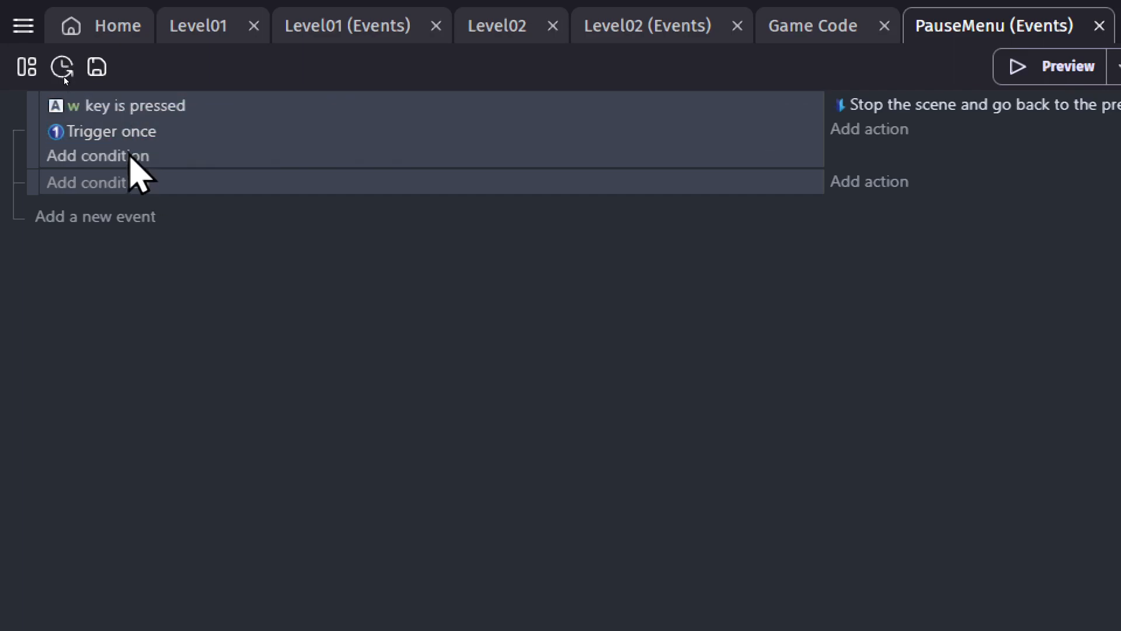
Preview Level01 again to test pausing and resuming with the Trigger once conditions, and close the preview.
left_click(55, 566)
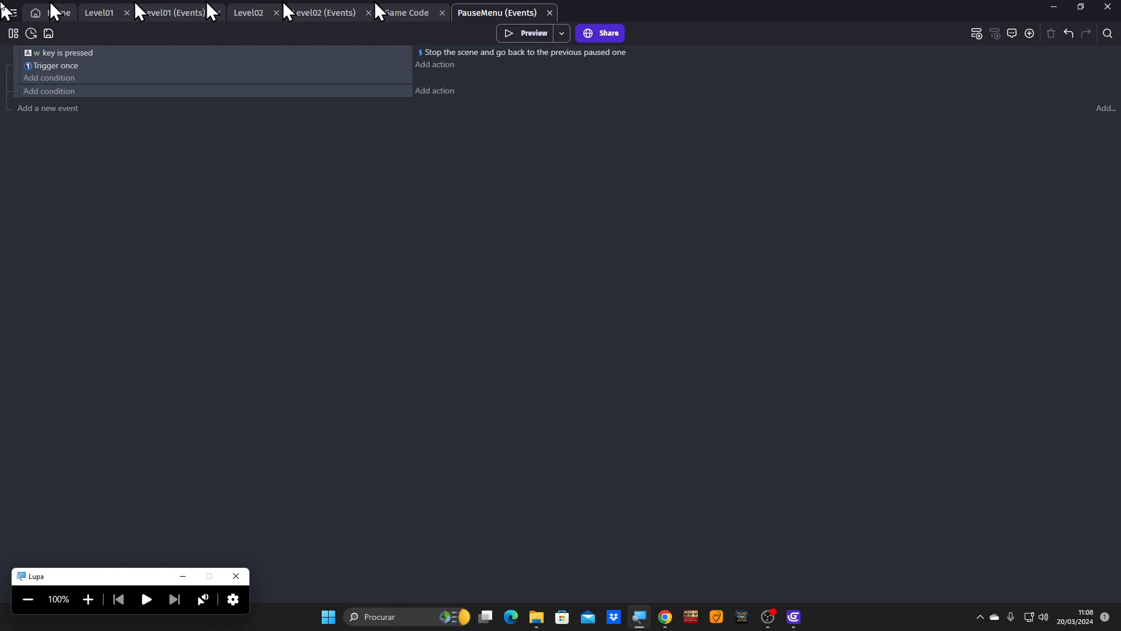
left_click(93, 12)
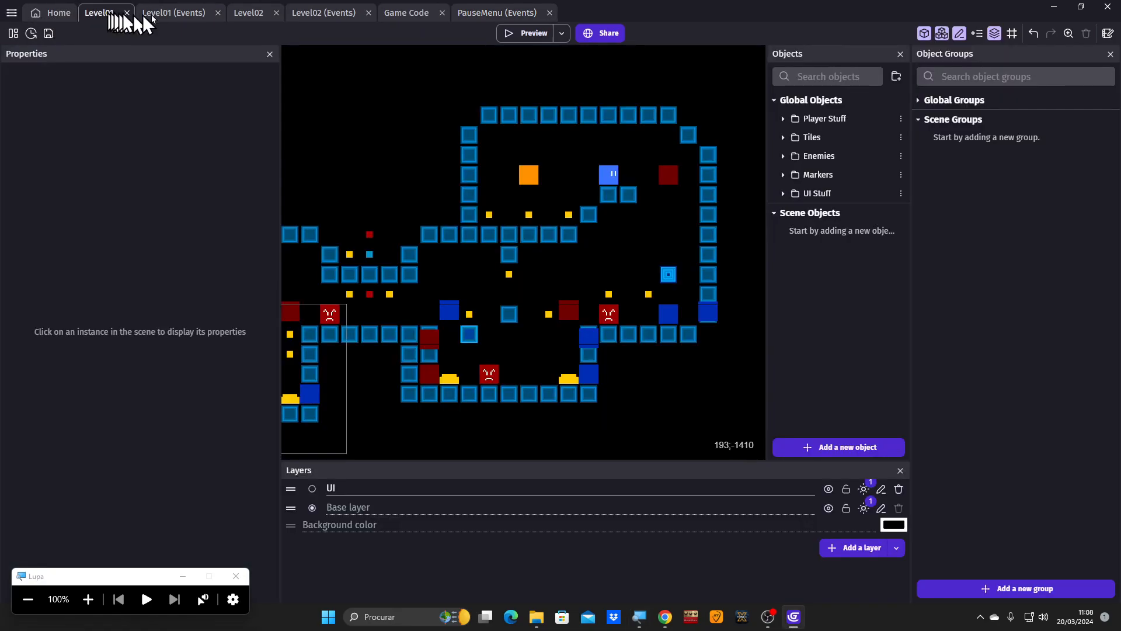
left_click(512, 41)
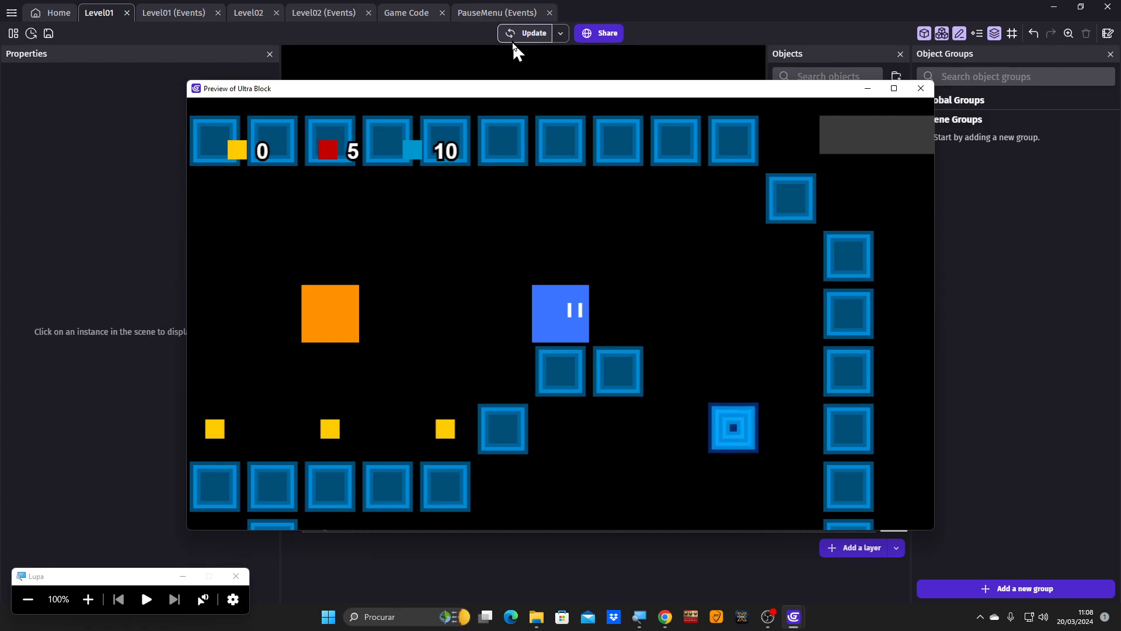
key("Escape")
key("Escape")
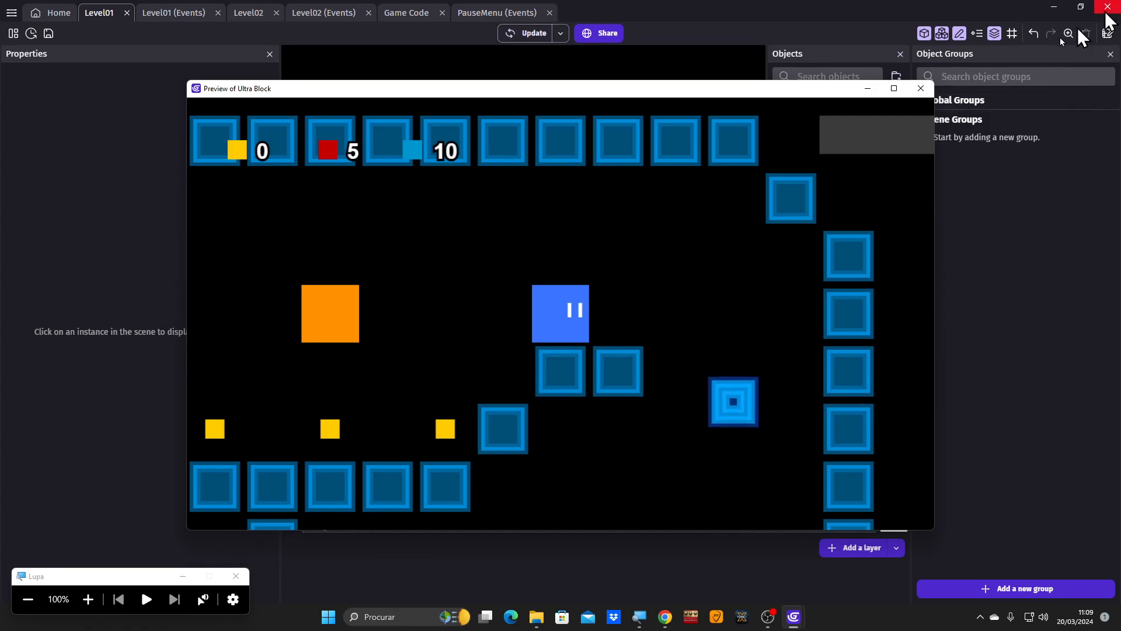
left_click(920, 88)
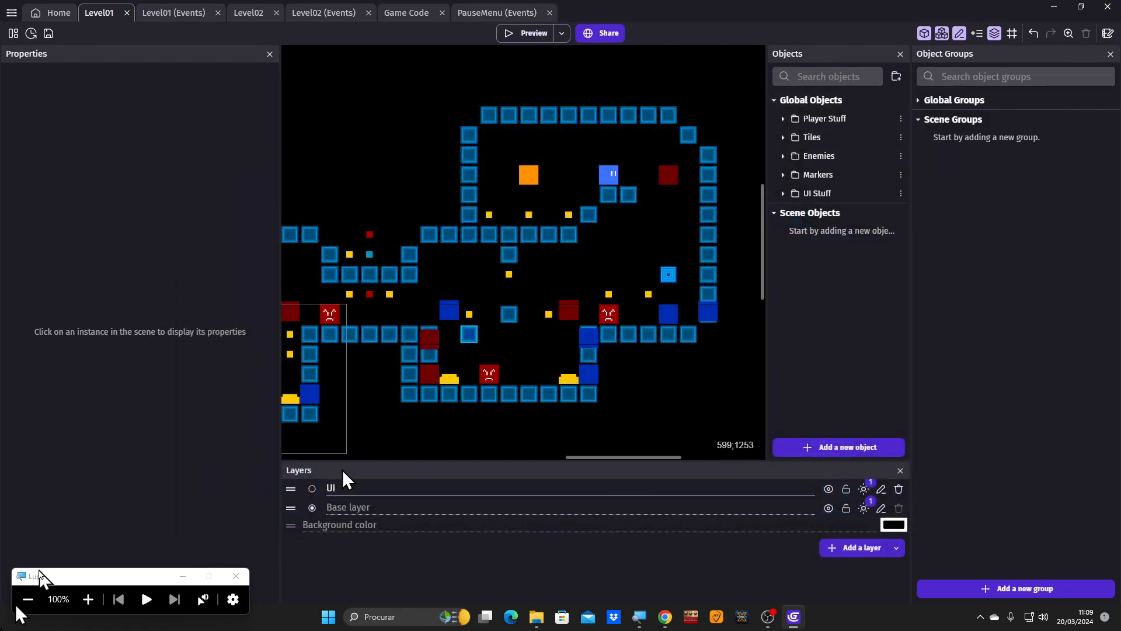
Add a new global variable to the project and name it PauseButtonPressed.
left_click(88, 599)
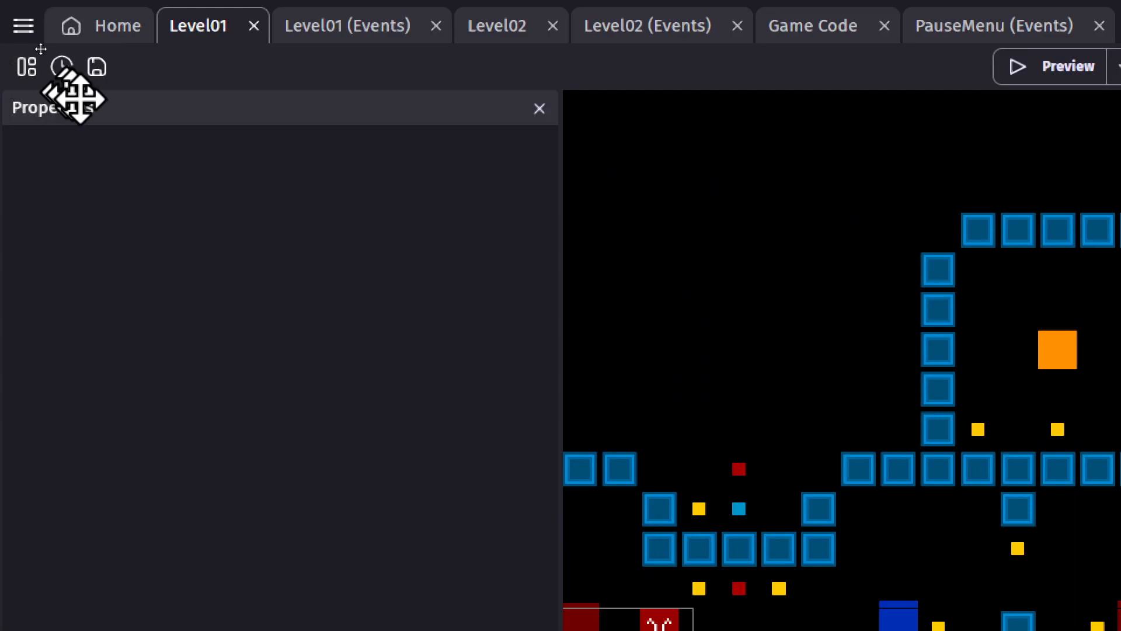
left_click(37, 66)
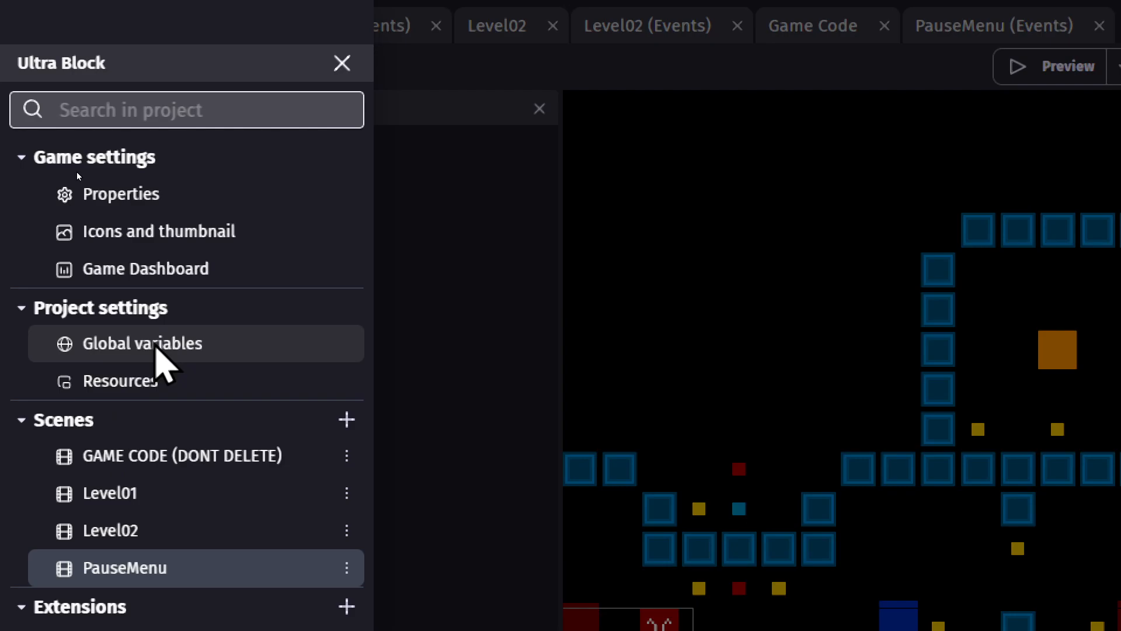
left_click(155, 346)
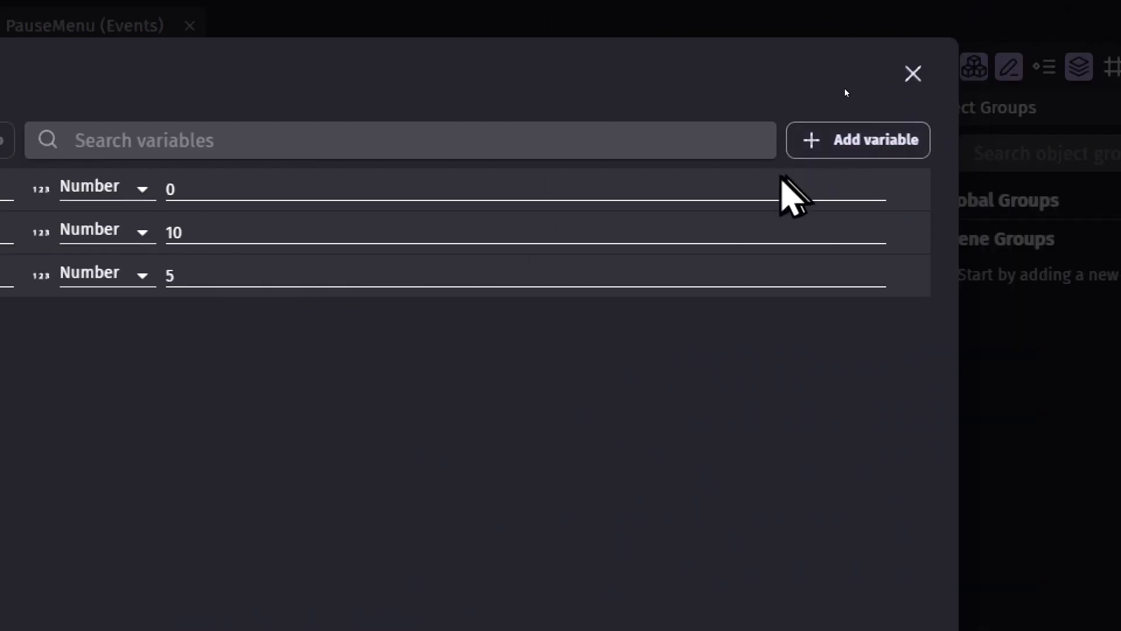
left_click(851, 142)
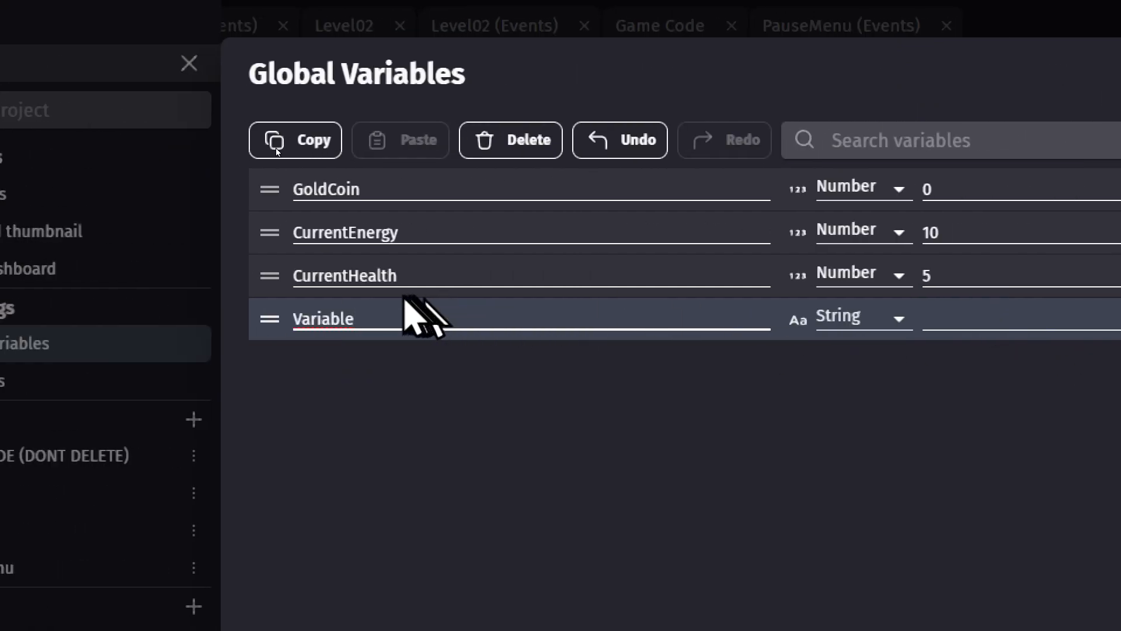
double_click(380, 318)
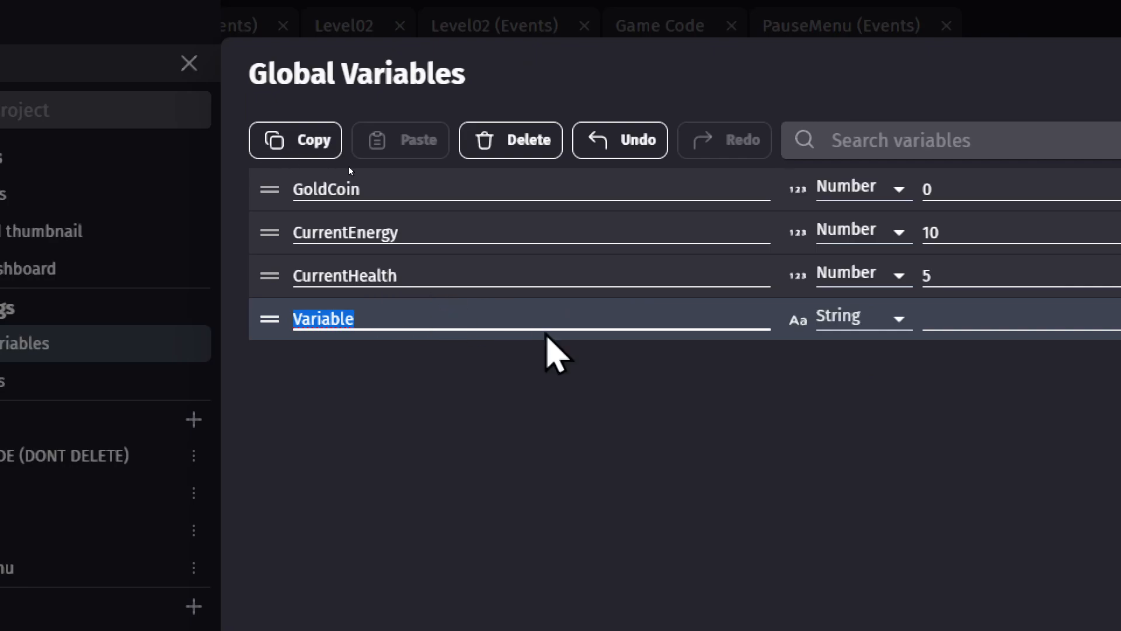
type("g")
key("BackSpace")
type("Paul")
key("BackSpace")
type("seButton")
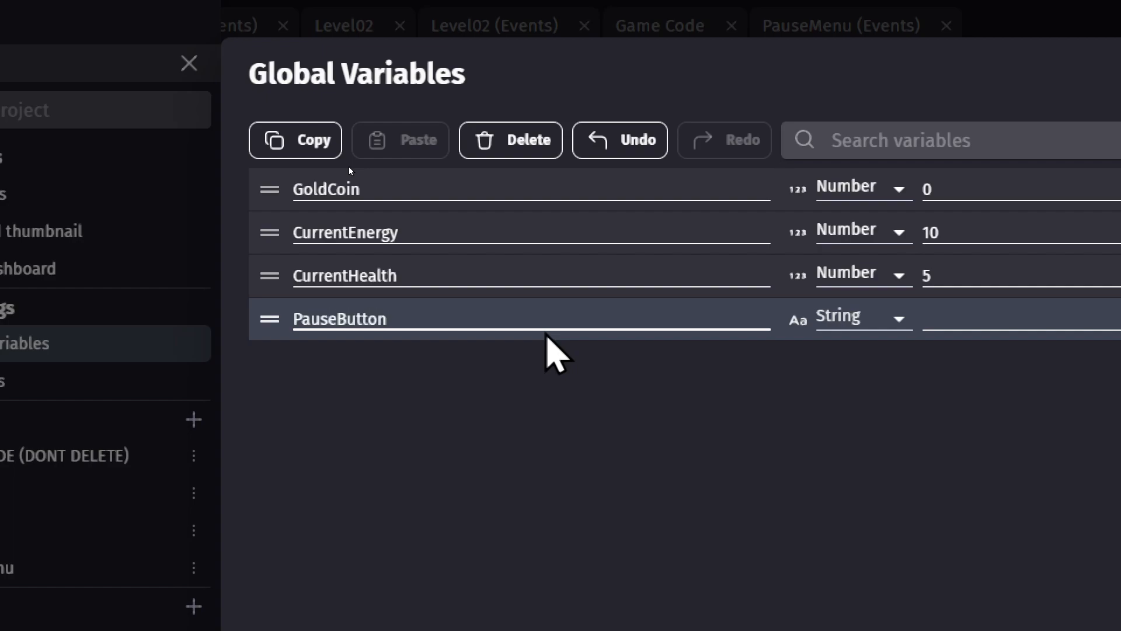
type("Pressed")
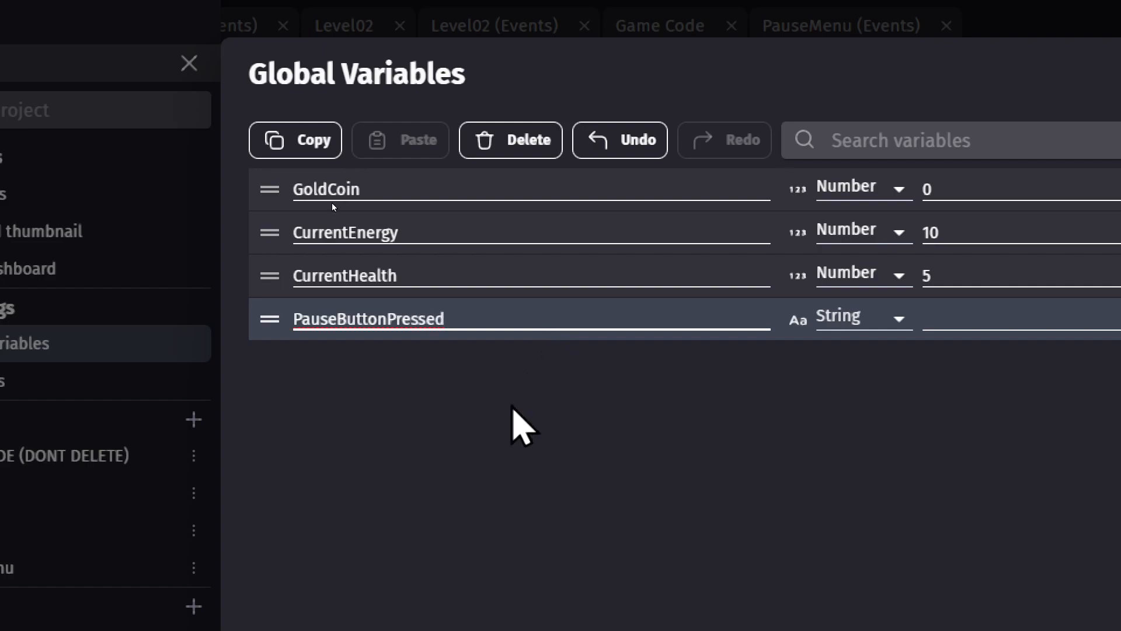
key("Return")
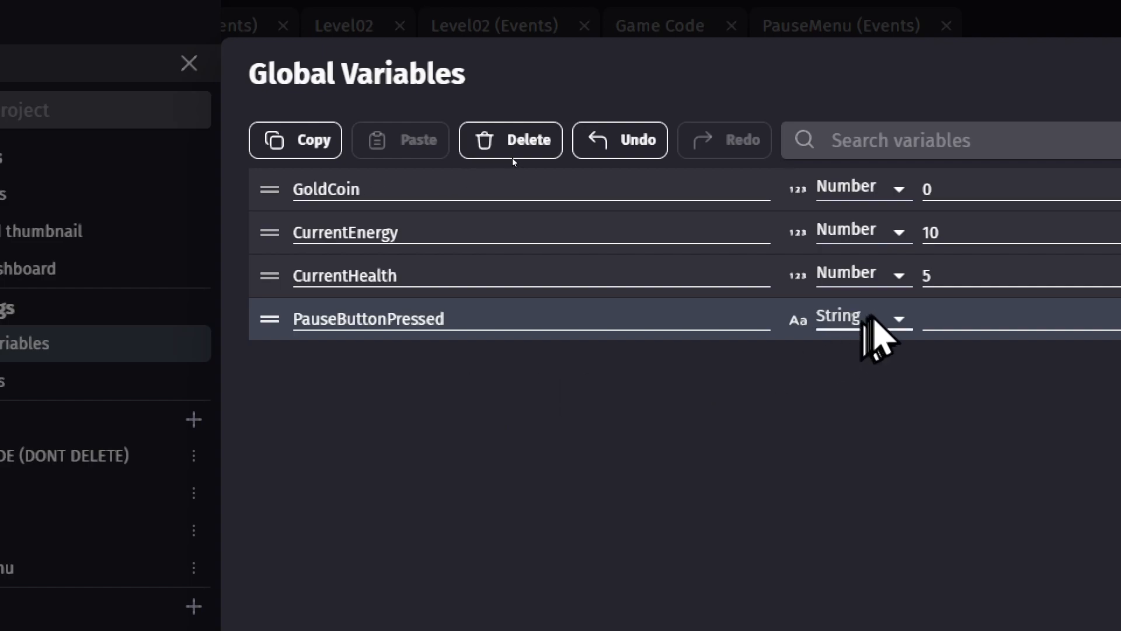
Set the PauseButtonPressed variable's type to Boolean, apply the global variables and close the project manager.
left_click(872, 320)
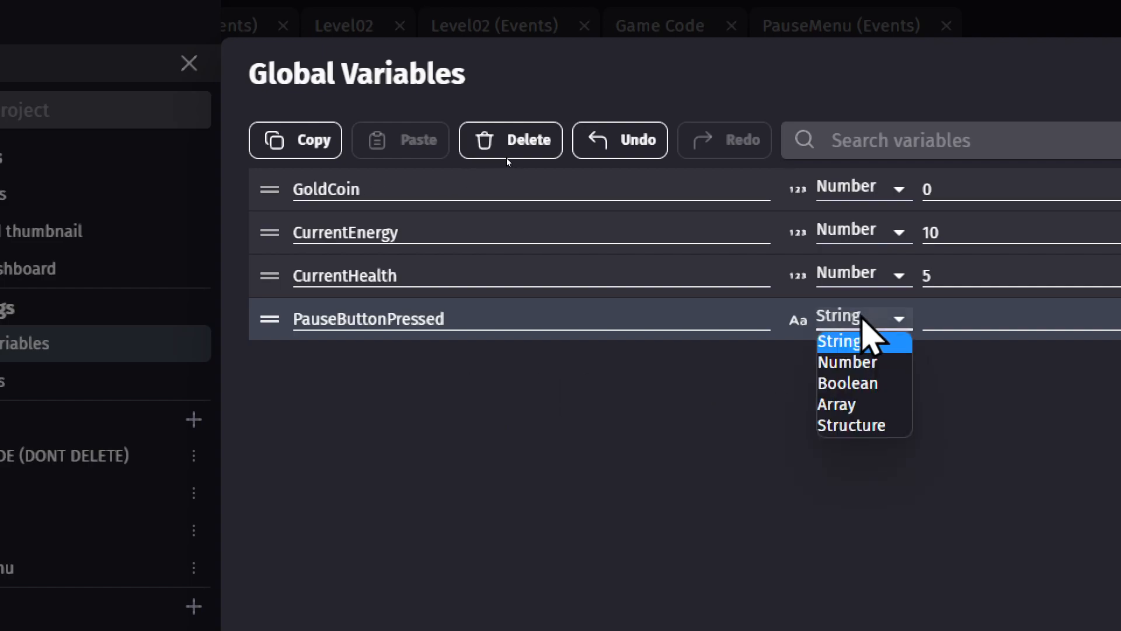
left_click(864, 383)
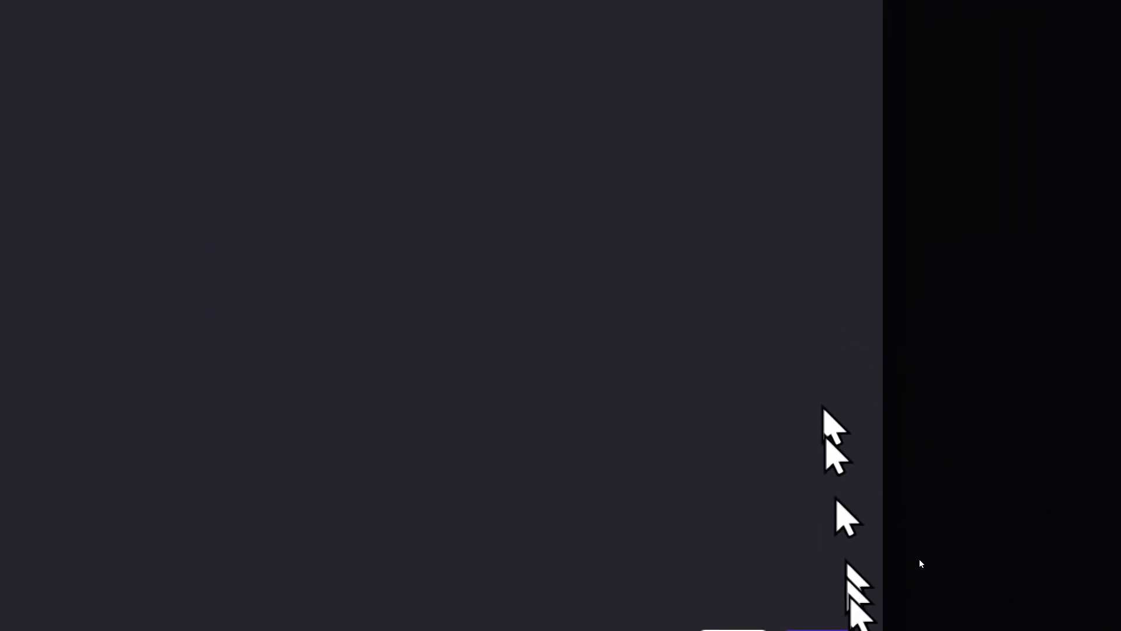
left_click(820, 529)
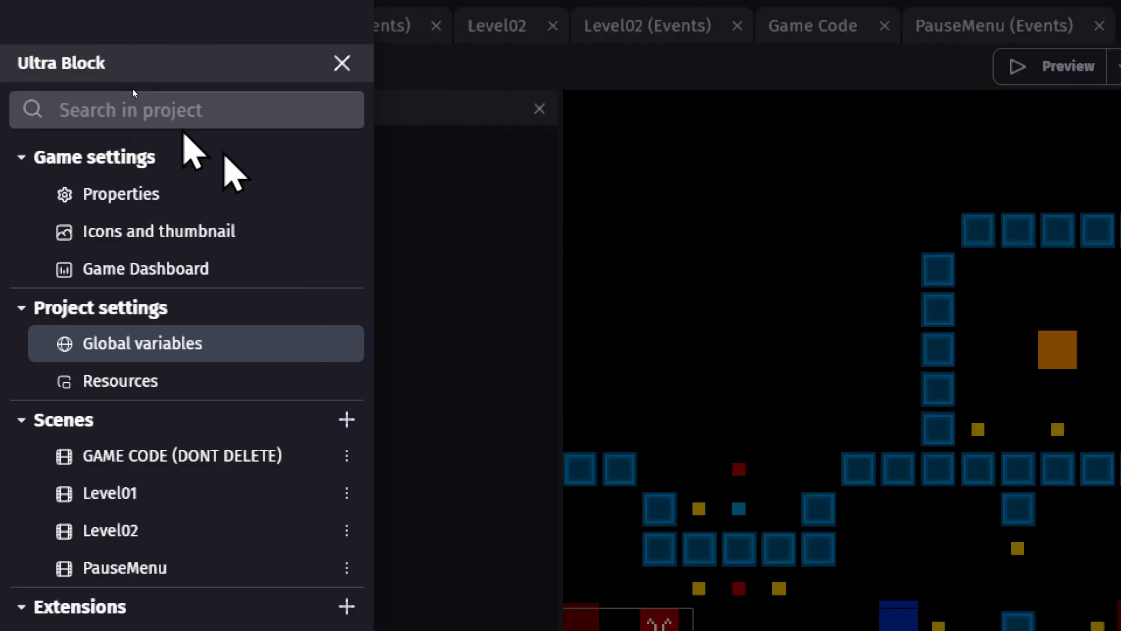
key("Escape")
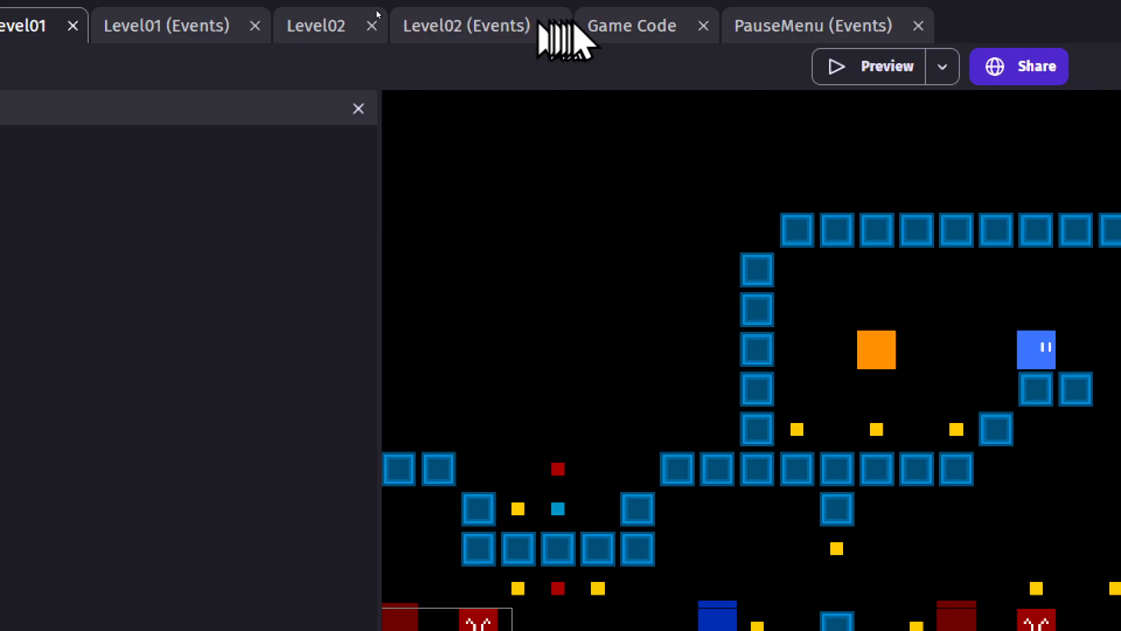
In Game Code, add a condition to the Pause group's w key event that global boolean PauseButtonPressed is false, placed above Trigger once.
left_click(615, 26)
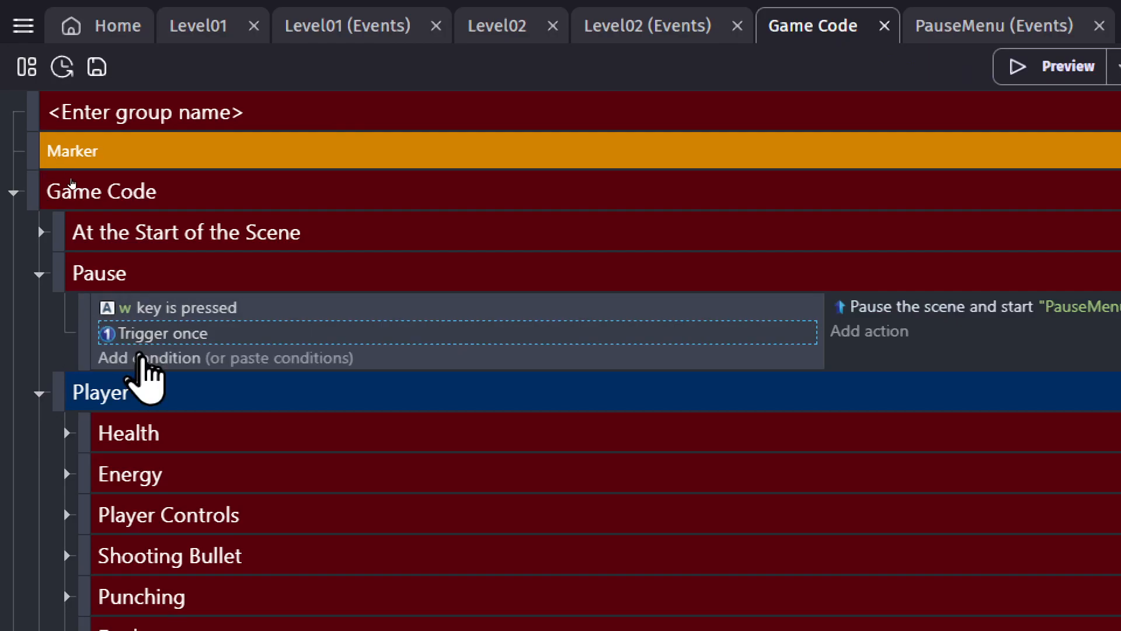
left_click(134, 361)
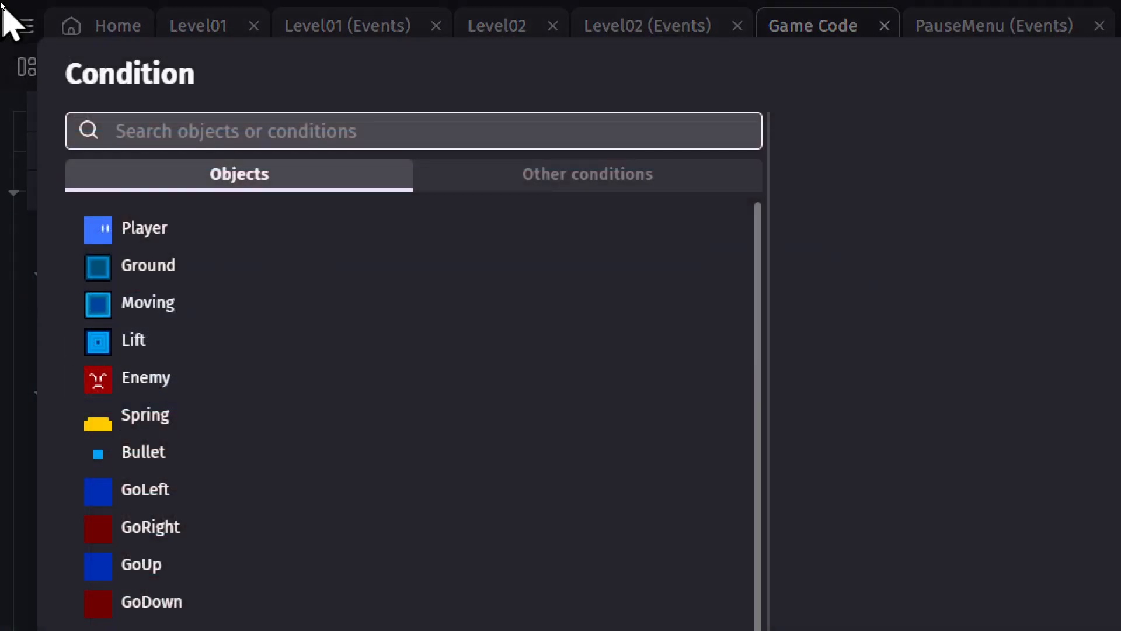
type("global")
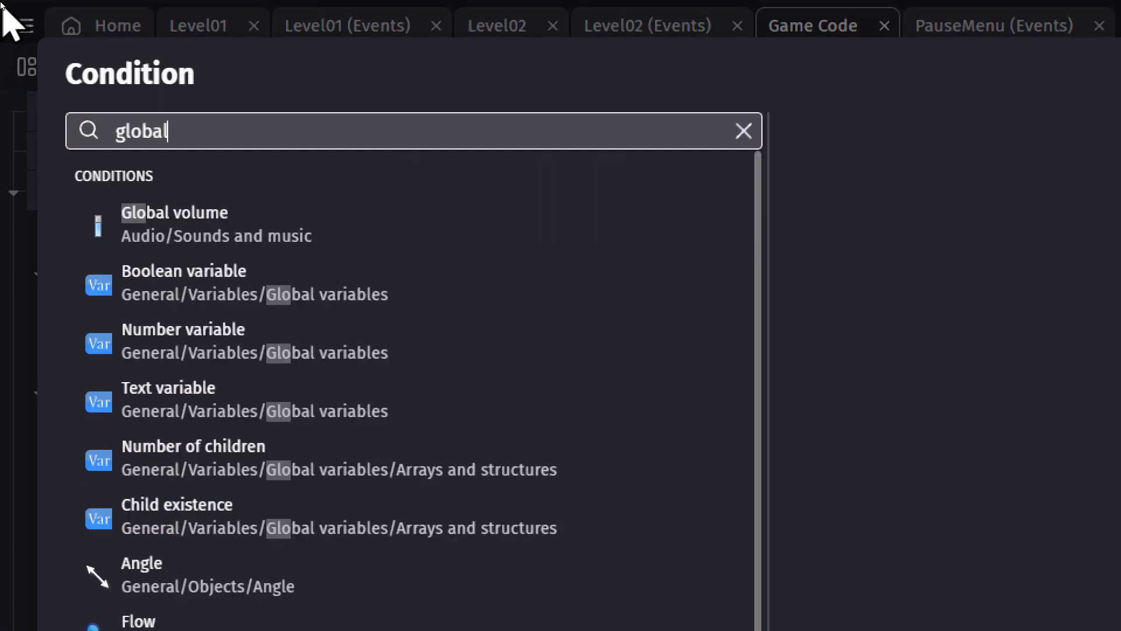
type(" boolean")
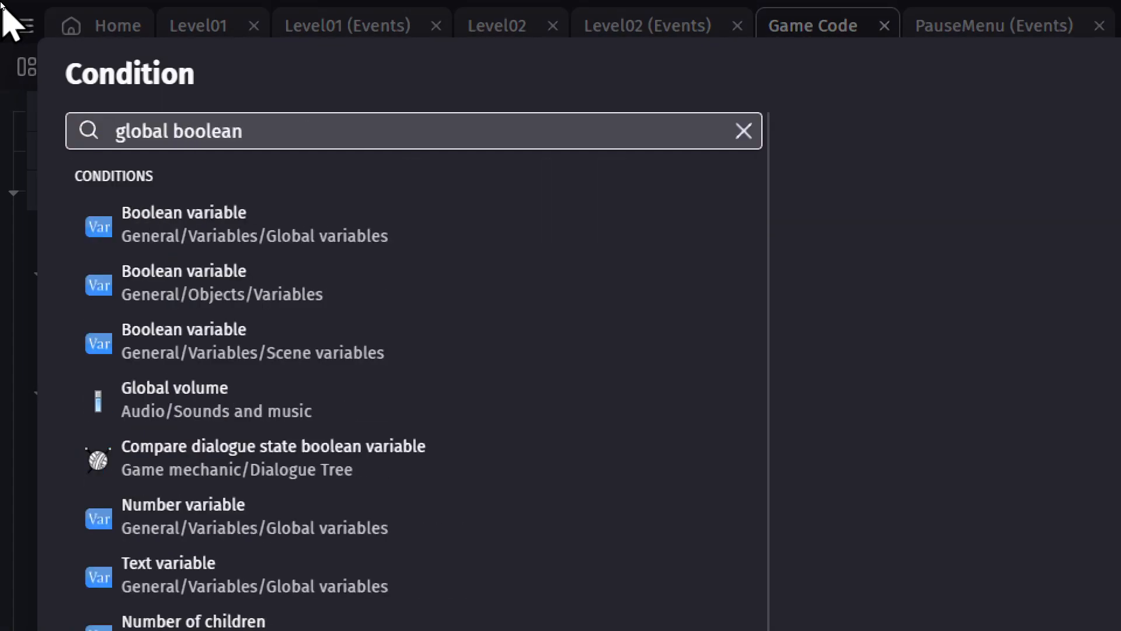
left_click(114, 224)
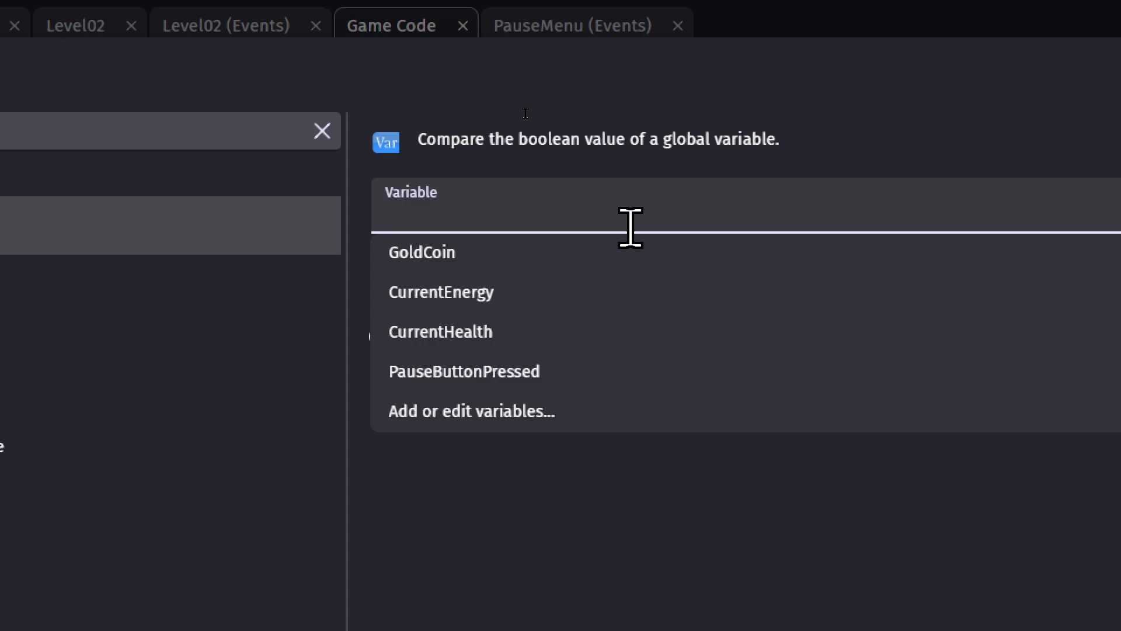
type("O")
key("BackSpace")
type("Pa")
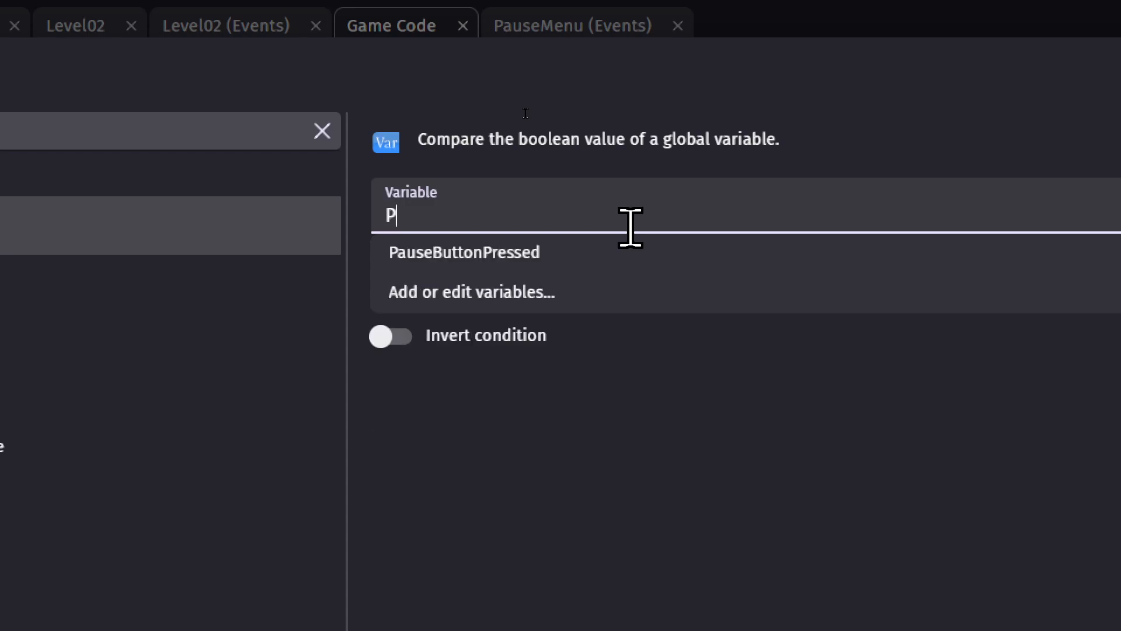
type("u")
key("Down")
key("Return")
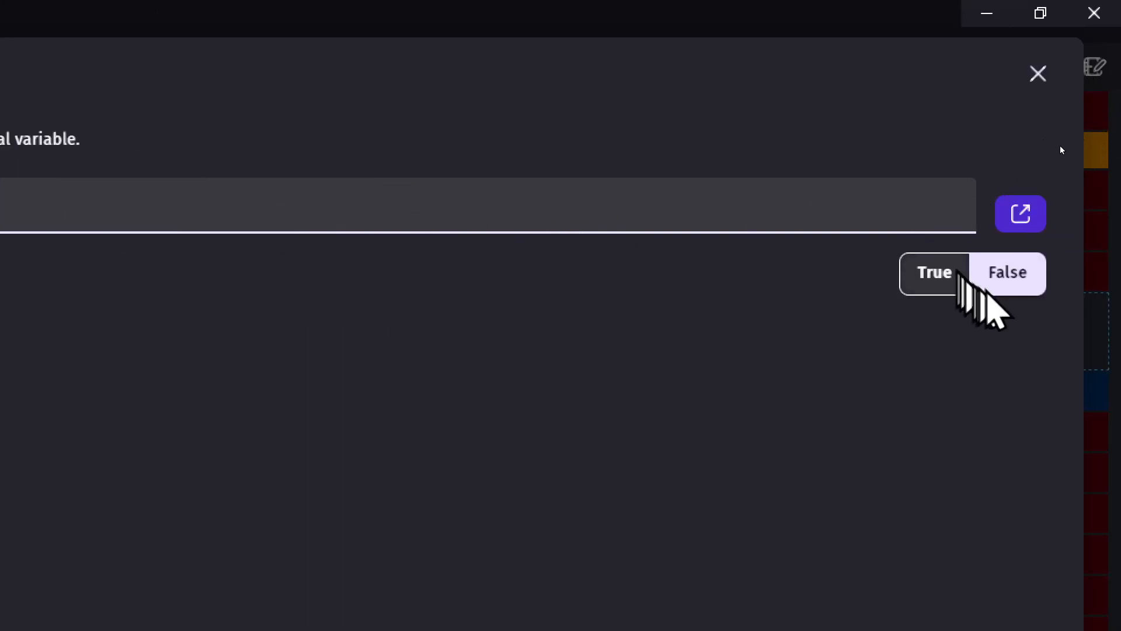
left_click(1002, 276)
left_click(999, 480)
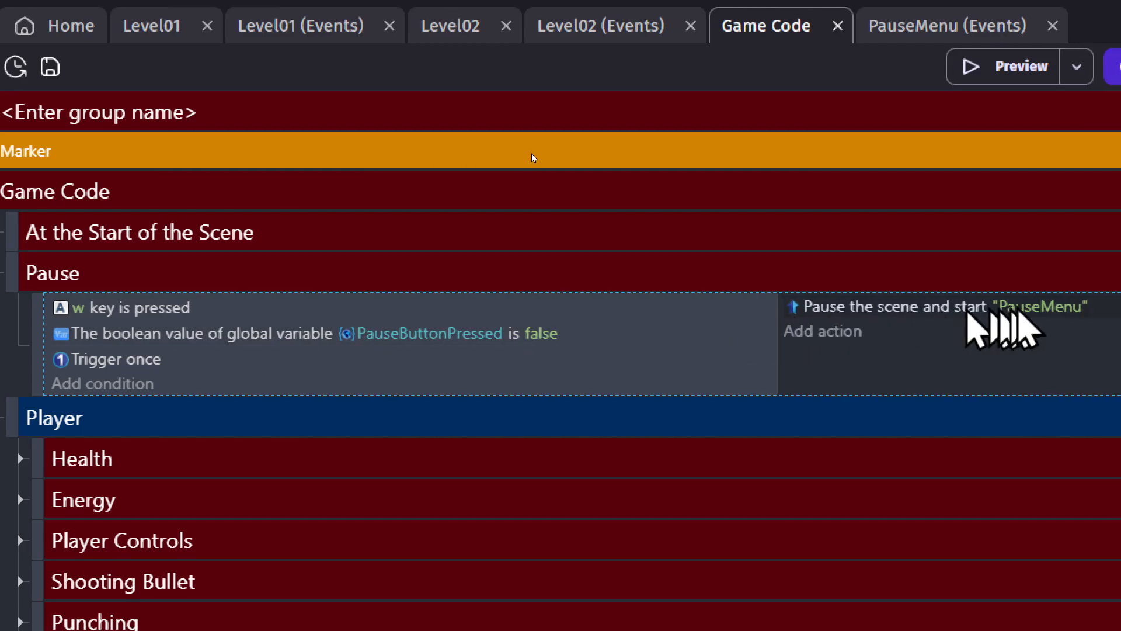
Add an action to the same event setting global boolean PauseButtonPressed to true, and place it above the "PauseMenu" pause action.
left_click(817, 331)
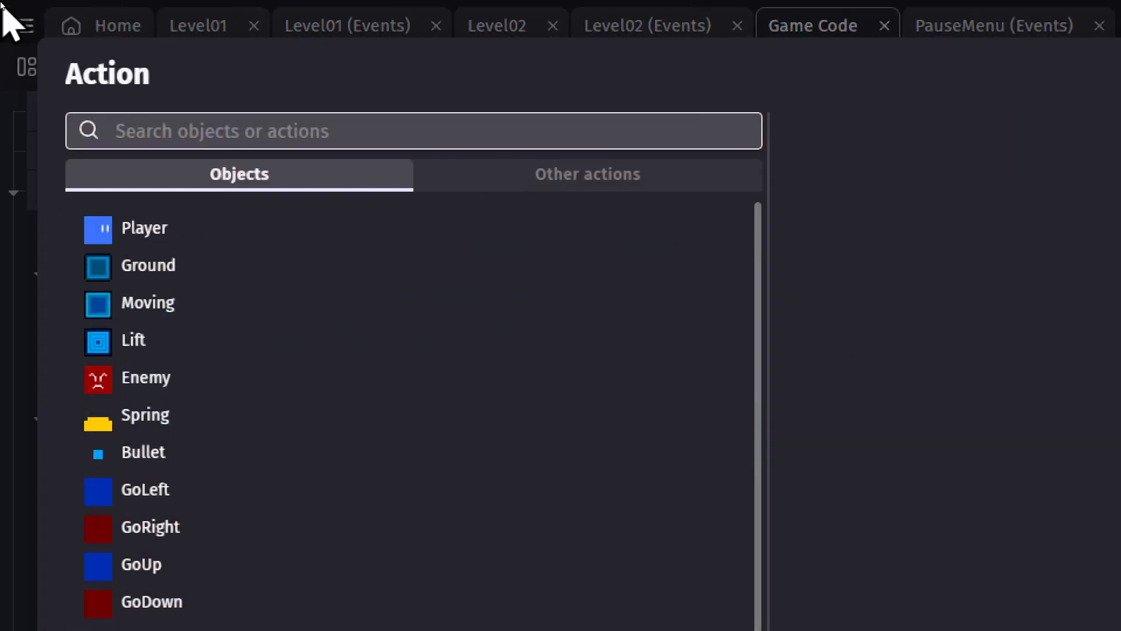
type("b")
key("BackSpace")
type("glo")
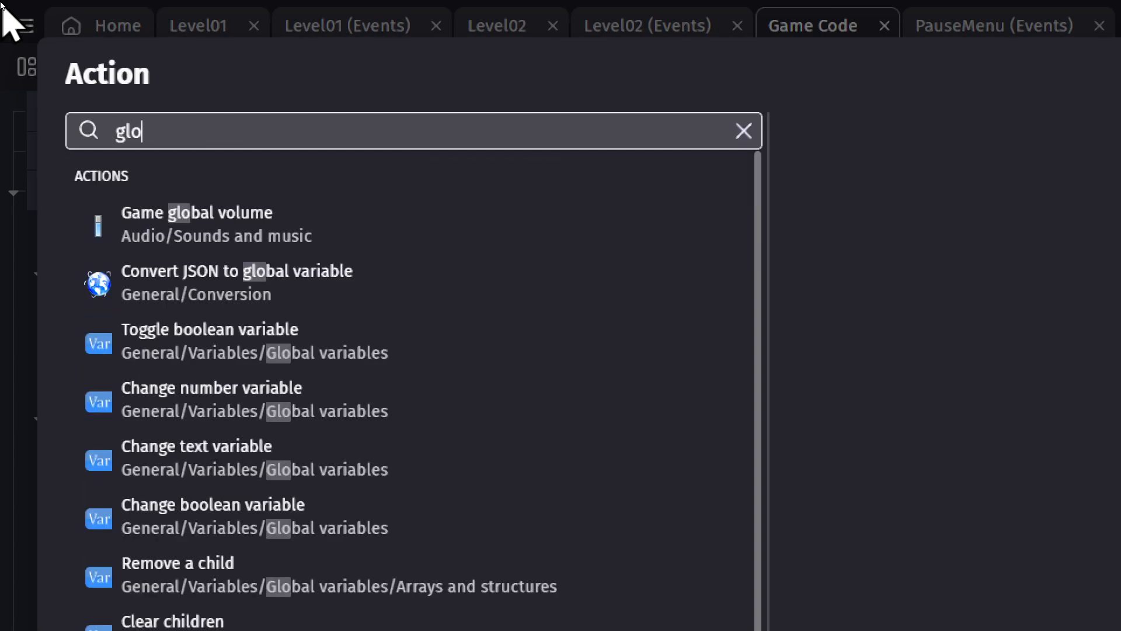
key("BackSpace")
type("obal b")
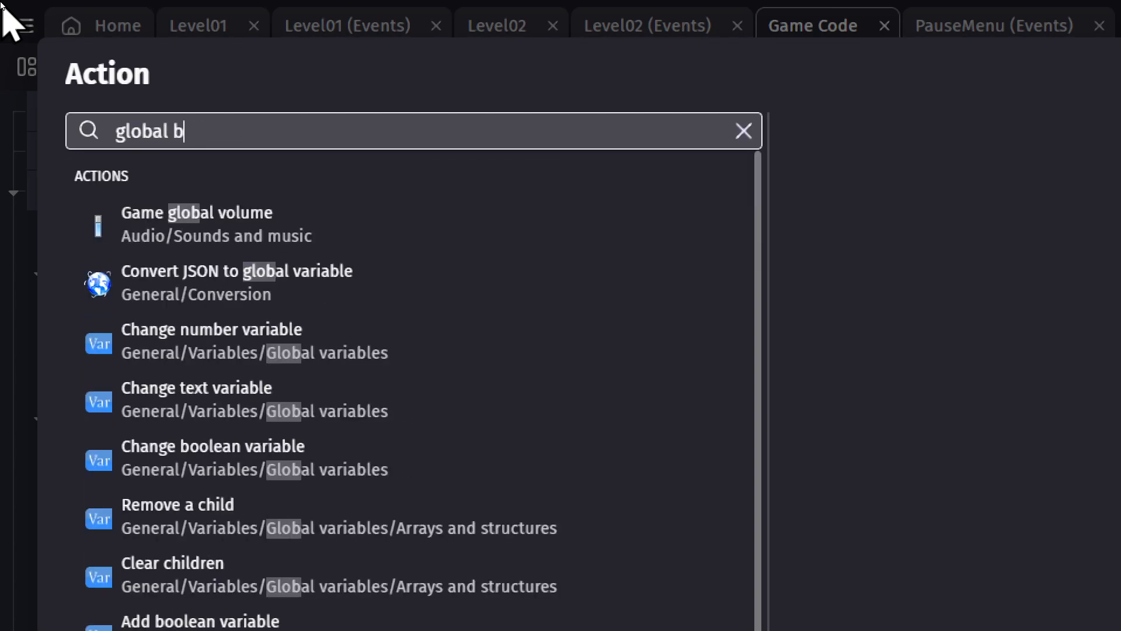
type("oolean")
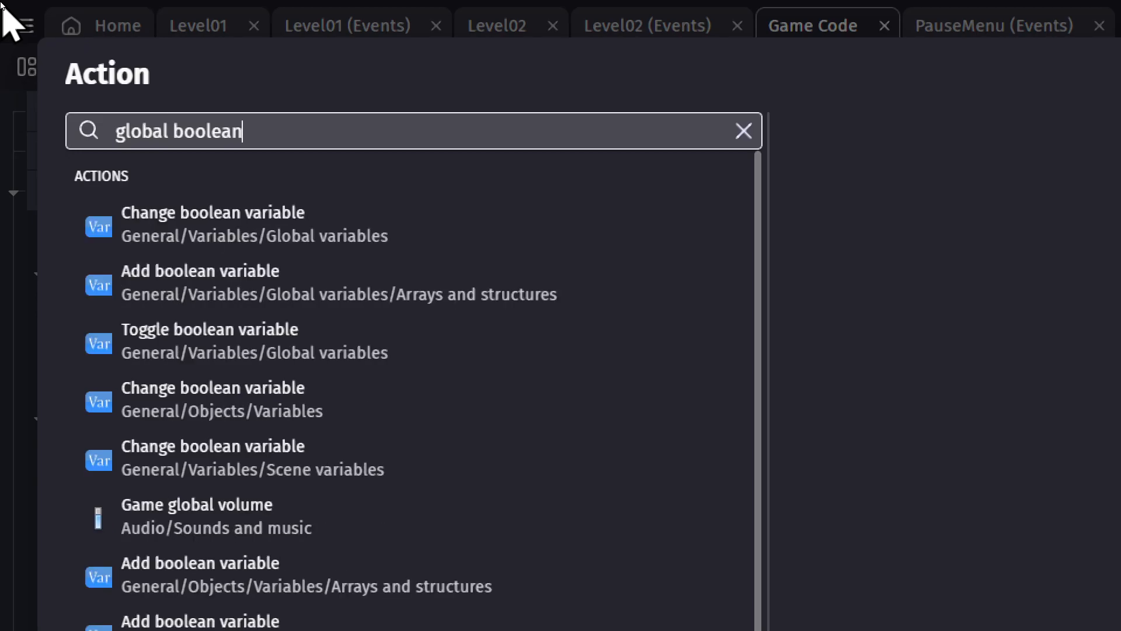
left_click(153, 205)
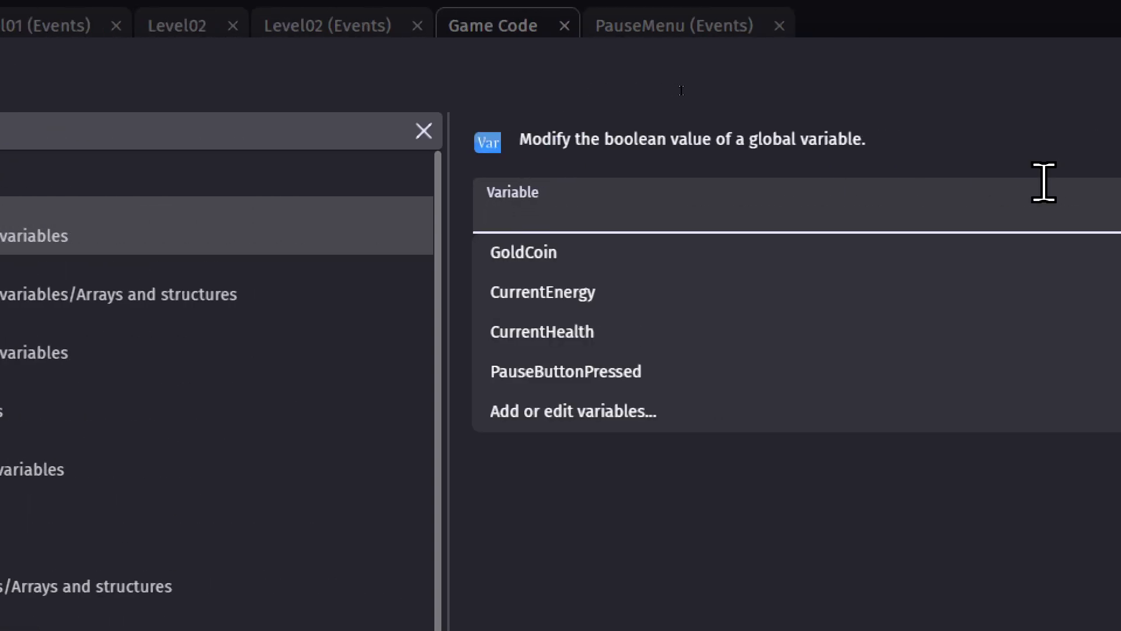
type("PO")
key("BackSpace")
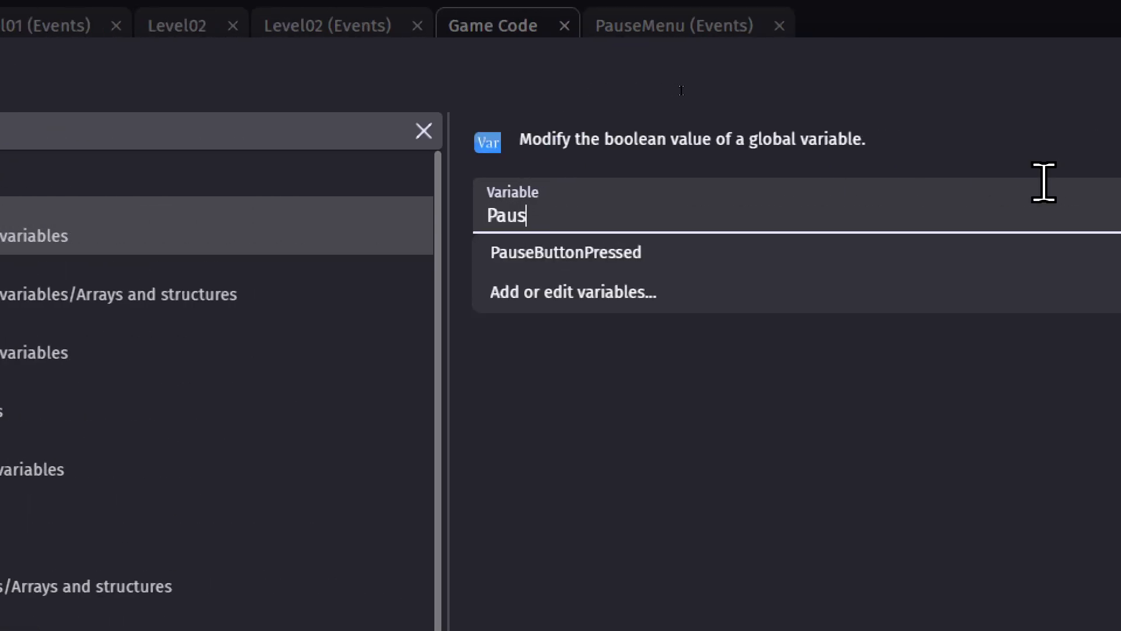
type("ause")
key("Down")
key("Return")
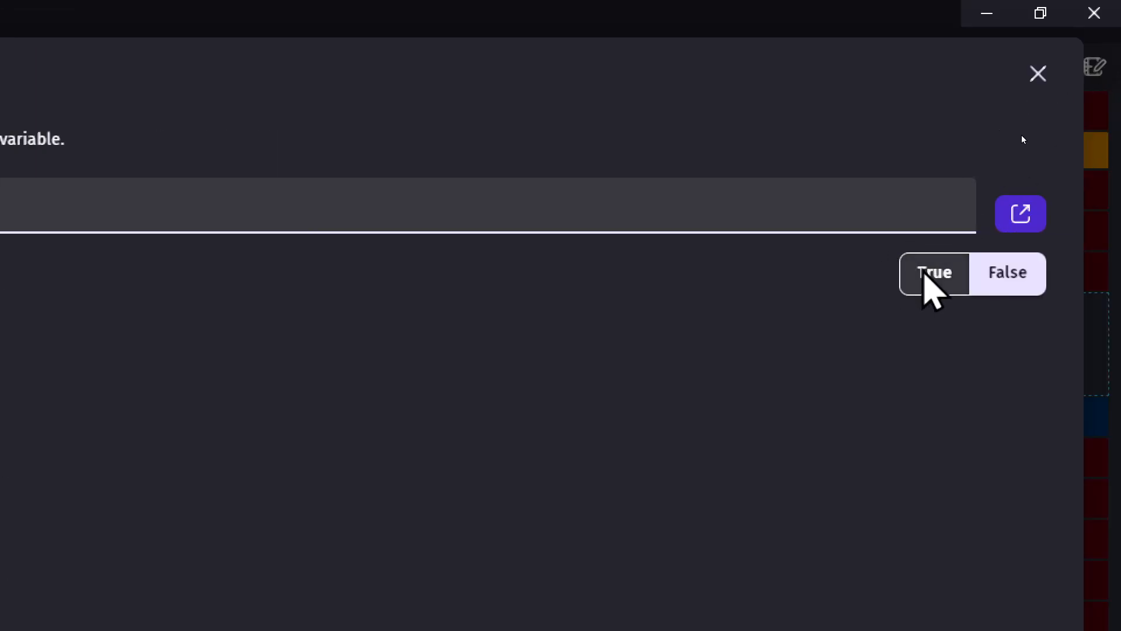
left_click(924, 275)
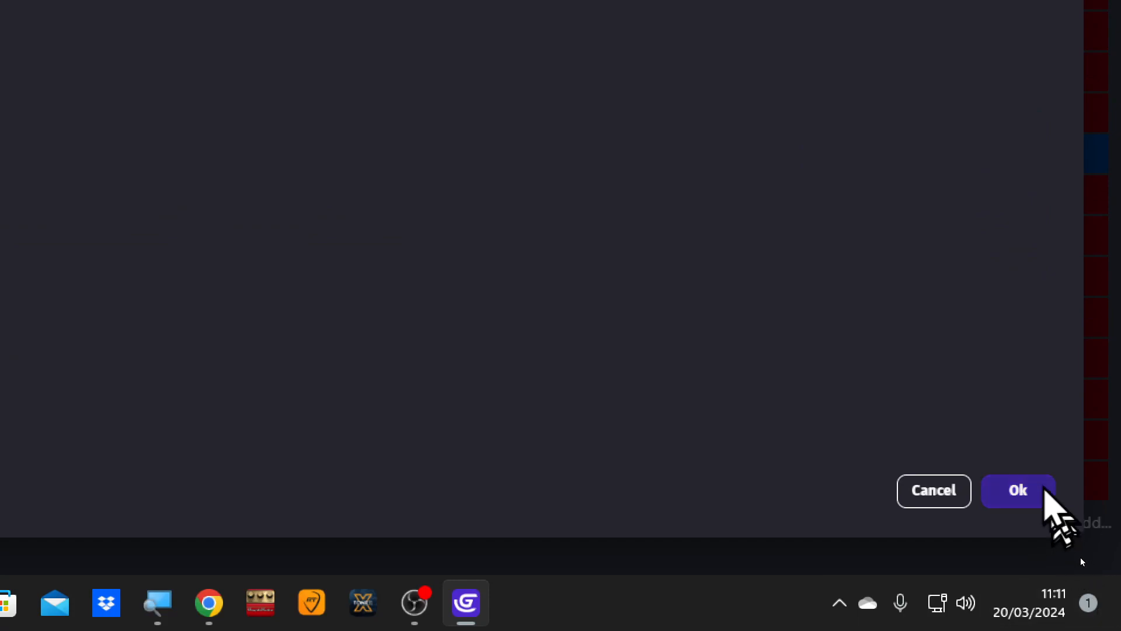
left_click(1042, 495)
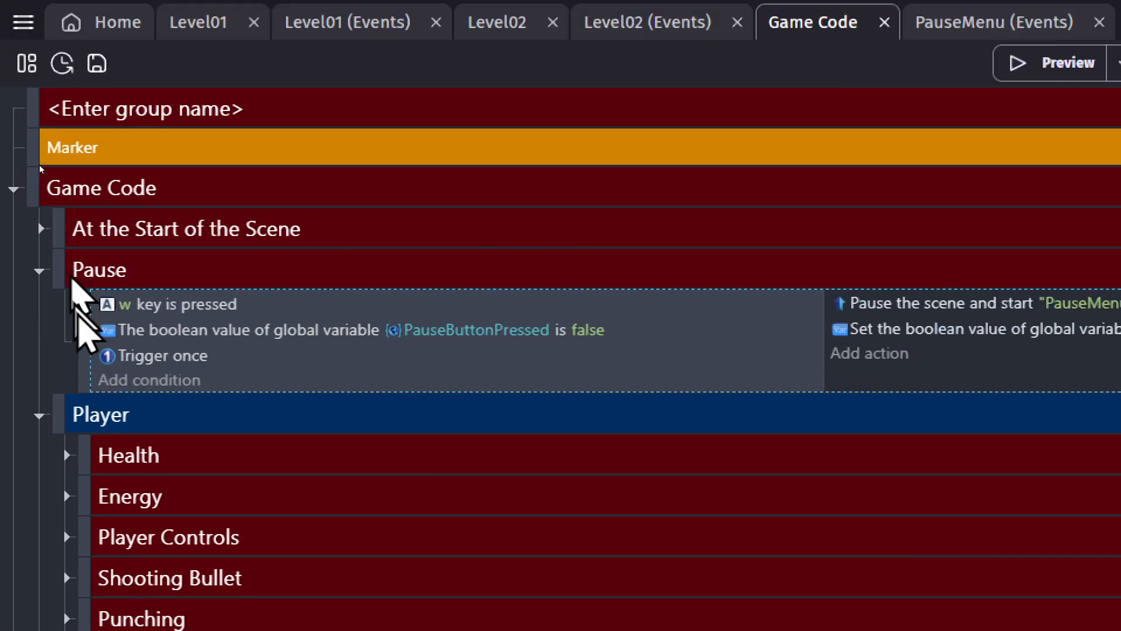
left_click(854, 328)
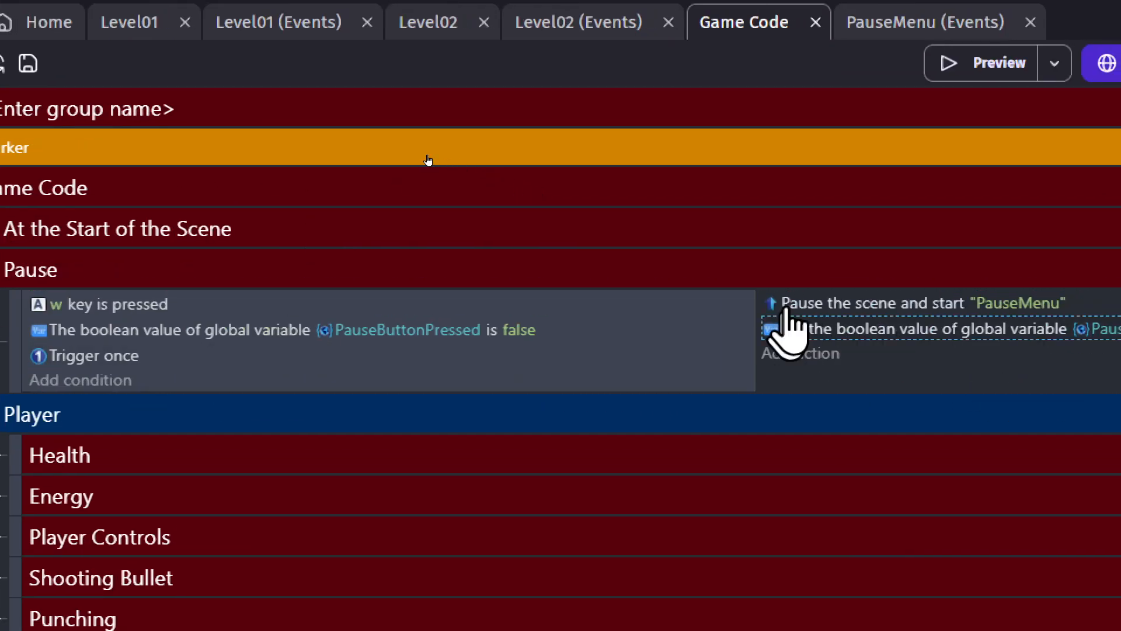
mouse_move(786, 311)
left_mouse_down()
mouse_move(774, 275)
mouse_move(786, 313)
left_mouse_up()
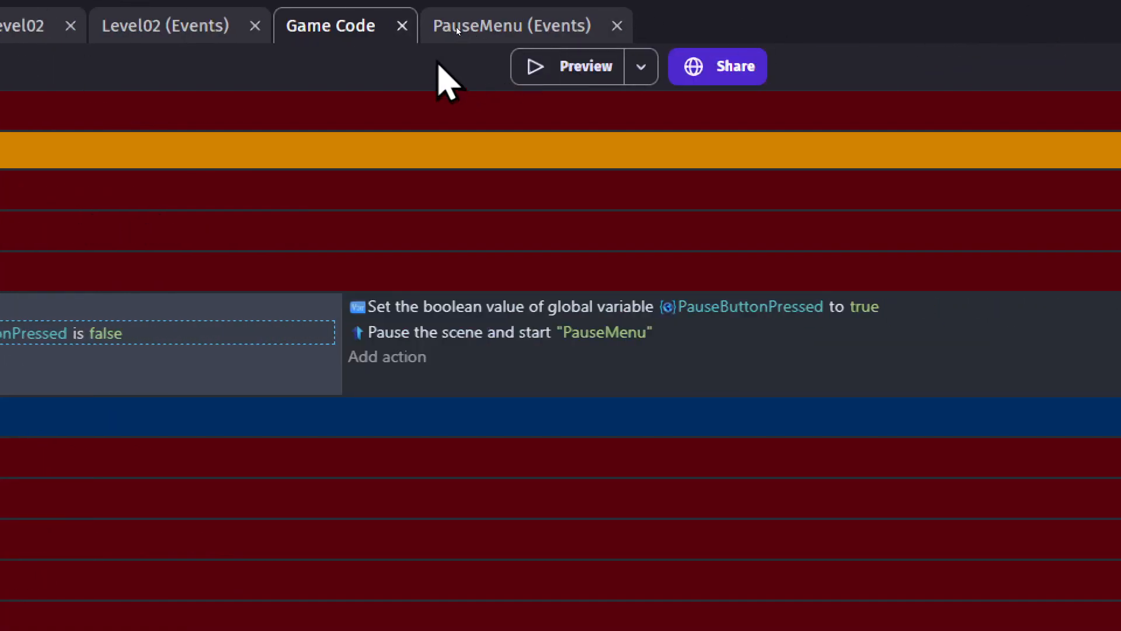
Replace Trigger once in the PauseMenu w key event with a copy of the condition that PauseButtonPressed is false.
left_click(459, 26)
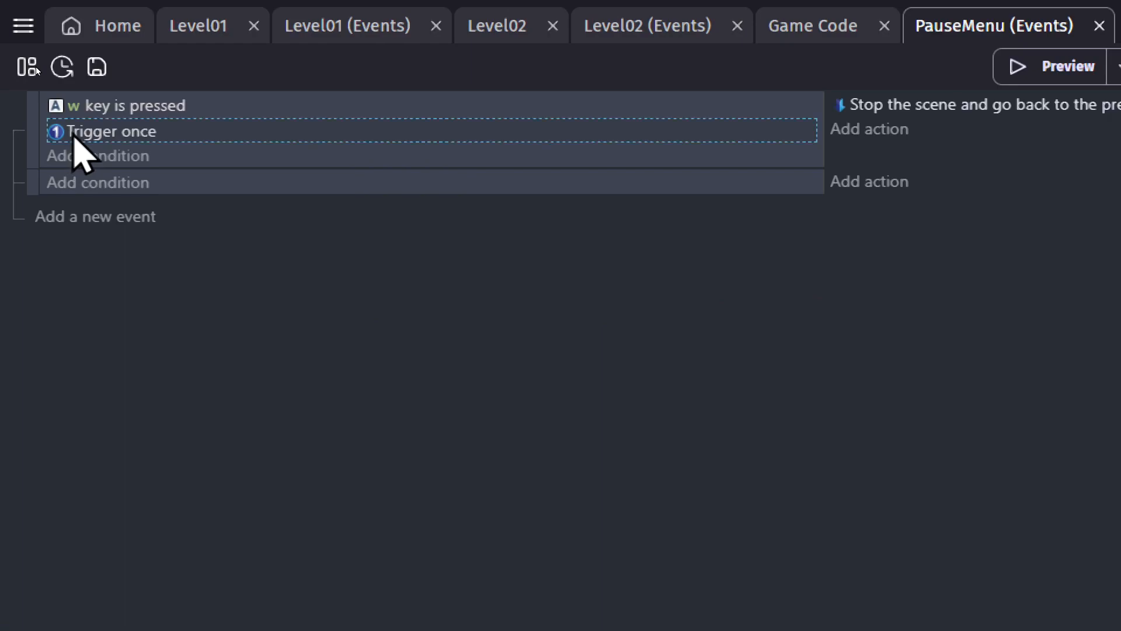
key("ctrl+v")
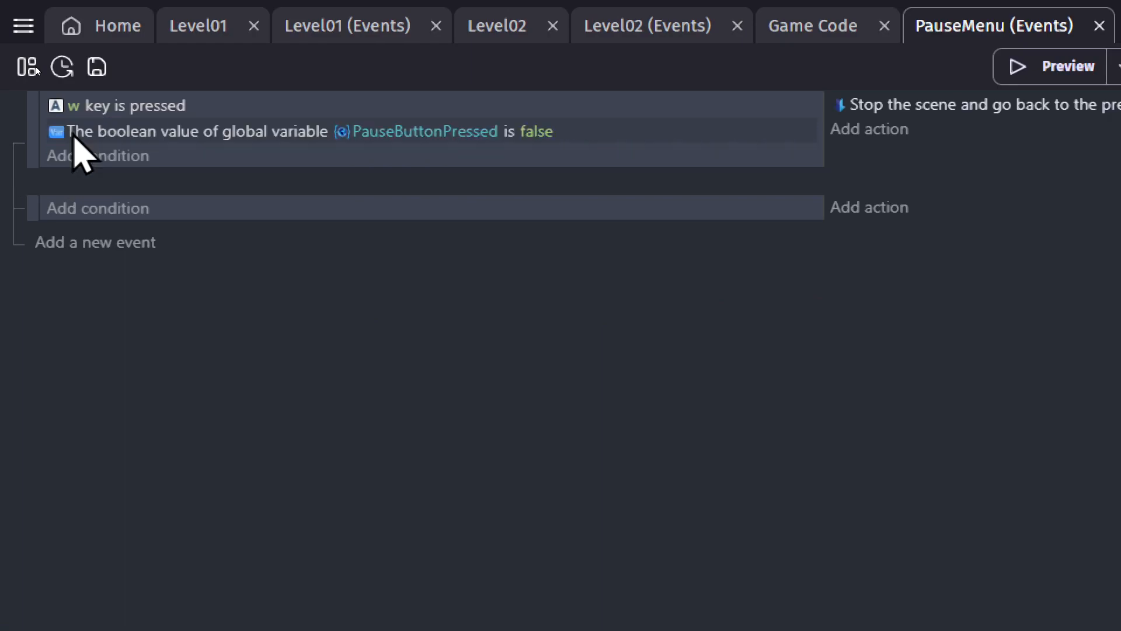
key("Delete")
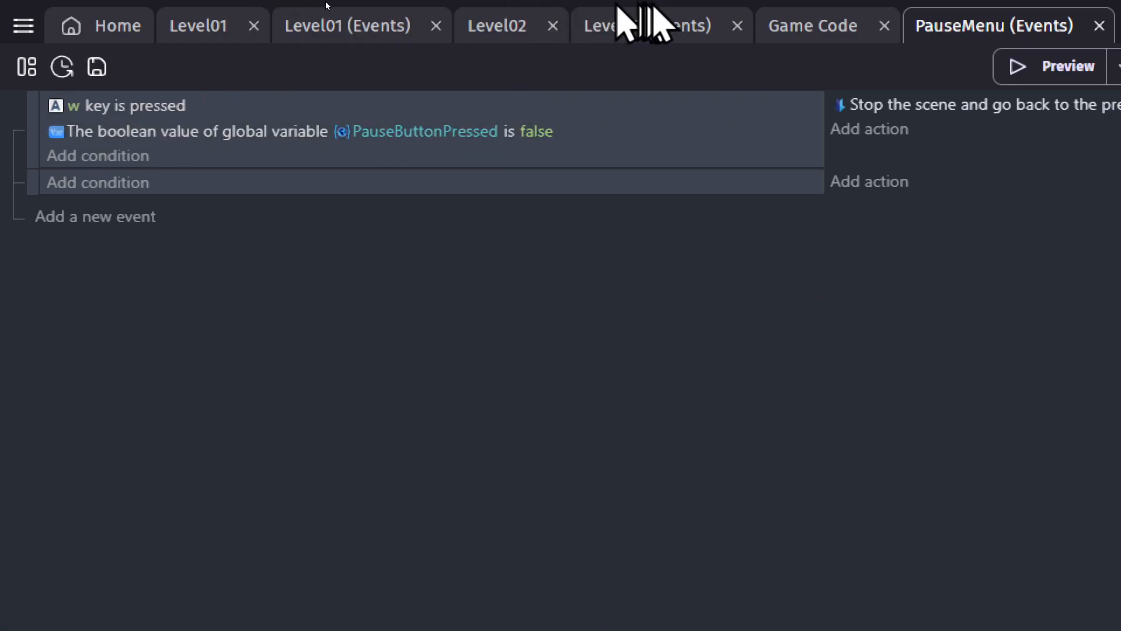
Delete Trigger once from Game Code's Pause event, and copy its PauseButtonPressed to true action above the return-to-previous-scene action in PauseMenu's w key event.
left_click(781, 26)
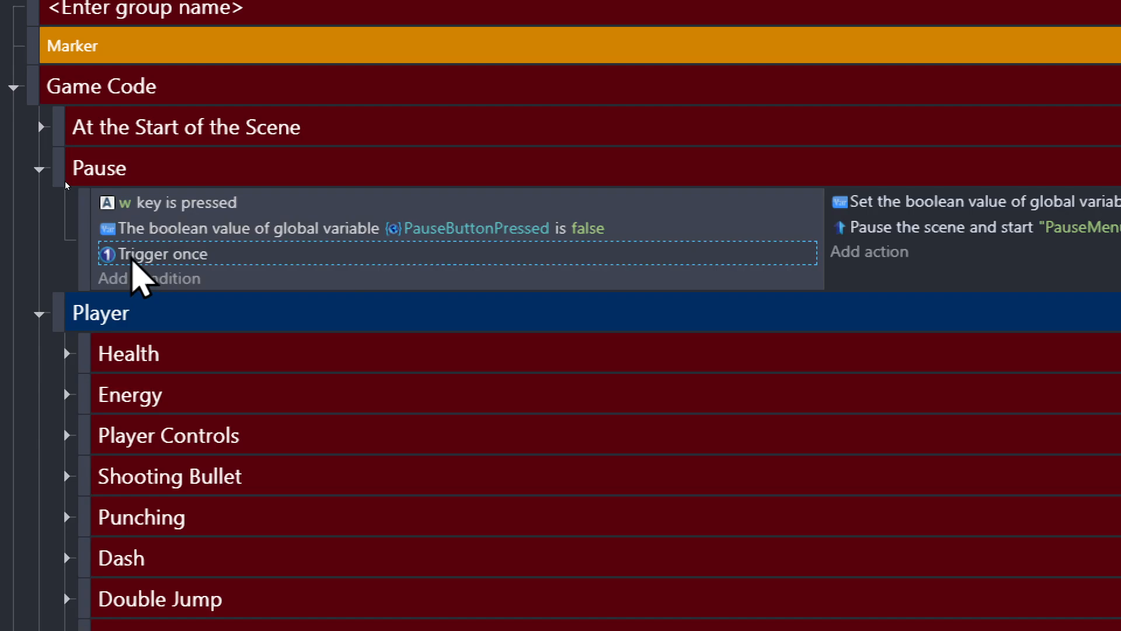
key("Delete")
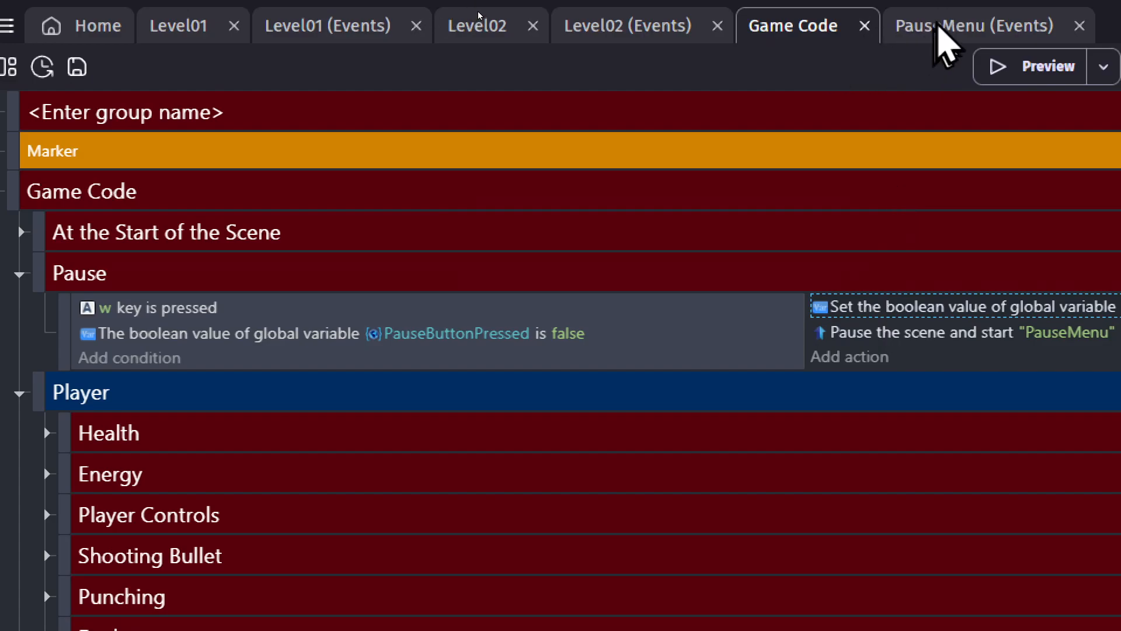
left_click(937, 26)
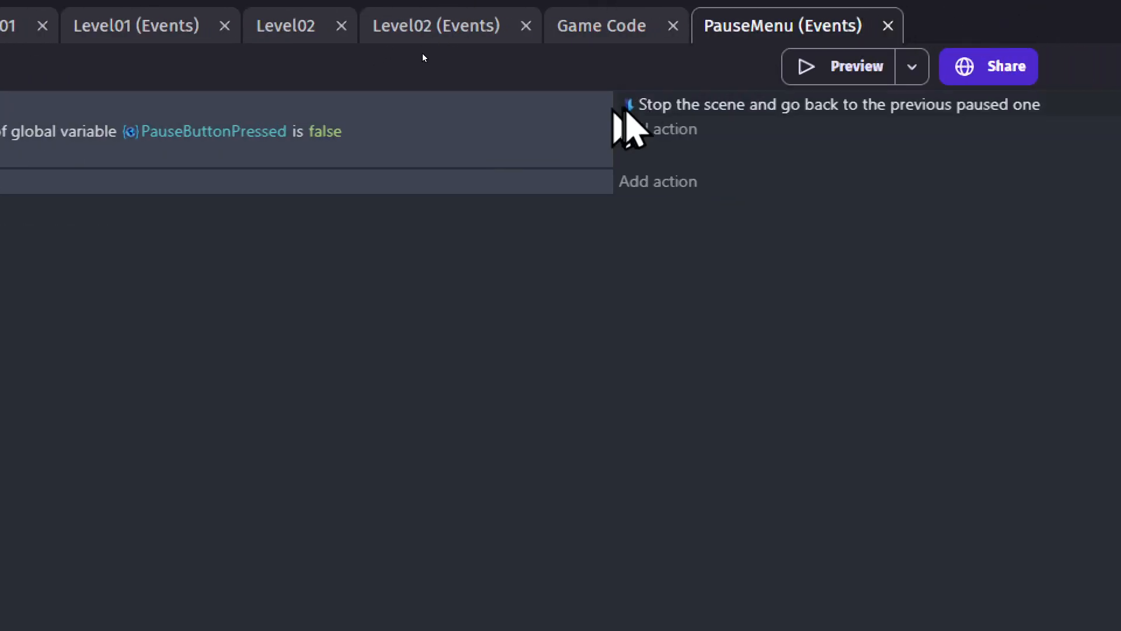
left_click(715, 108)
key("ctrl+v")
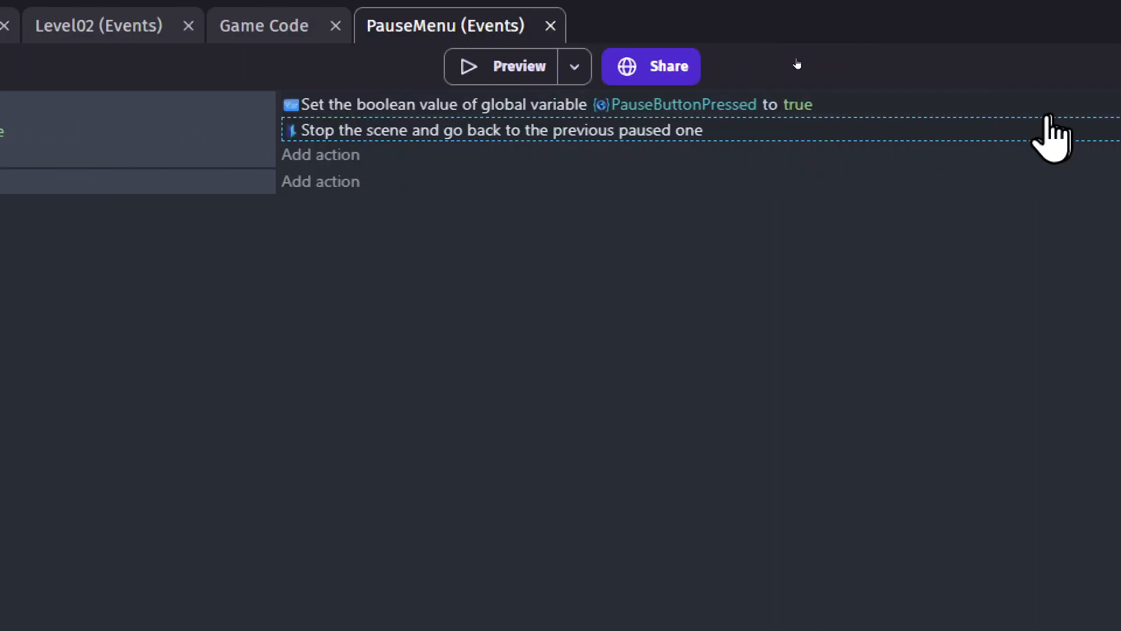
Preview the game from Level01 to test pausing, and close the preview window.
left_click(55, 569)
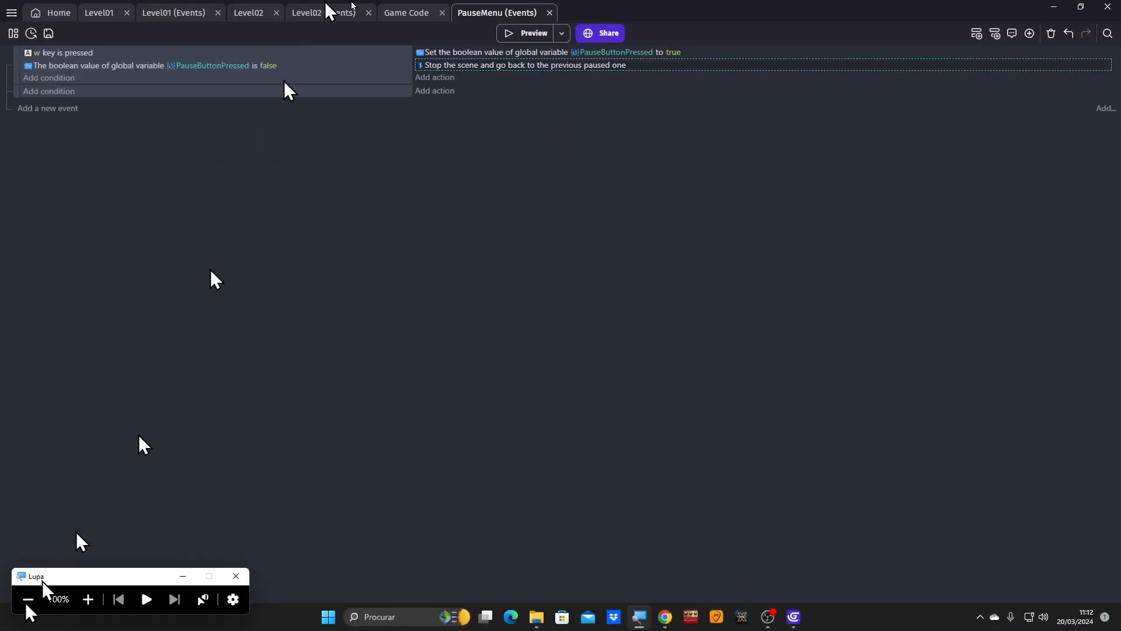
left_click(100, 14)
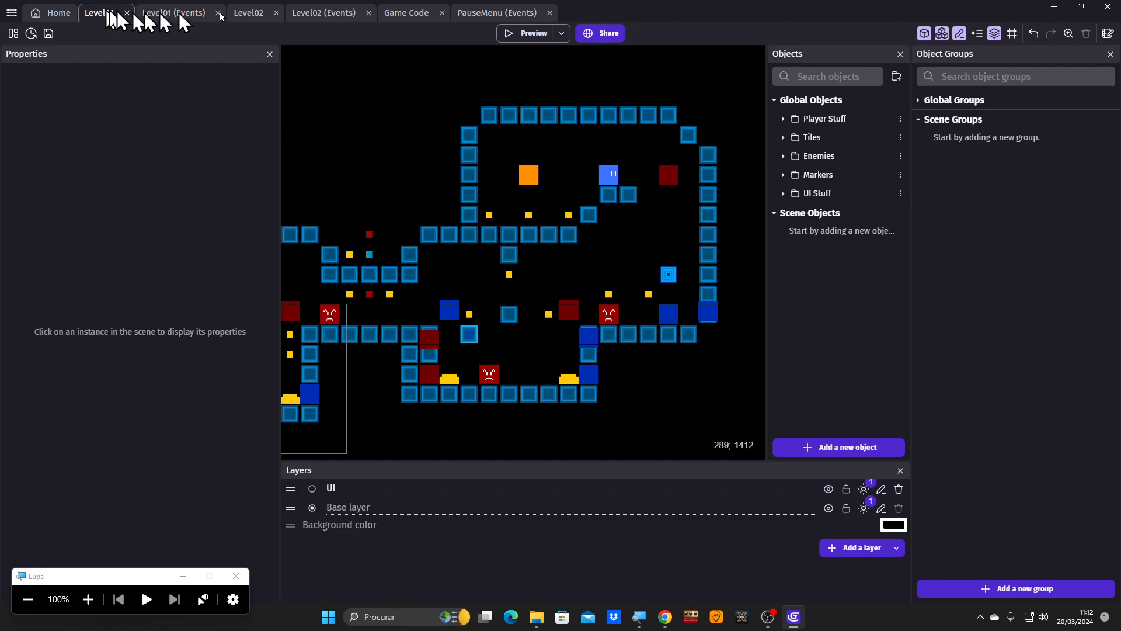
left_click(502, 39)
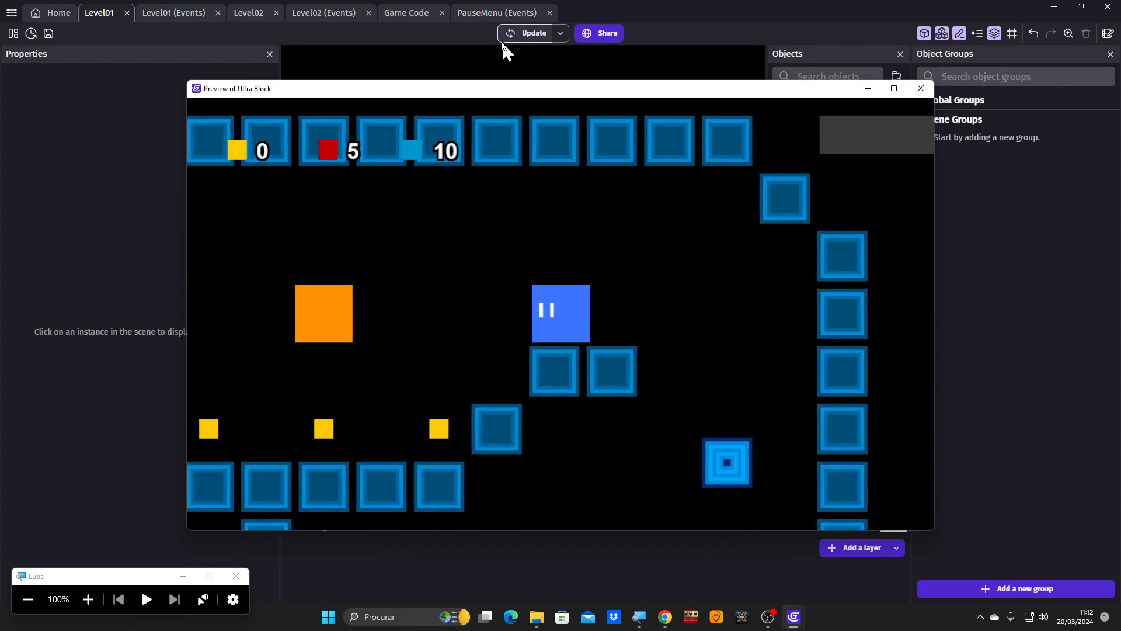
key("Escape")
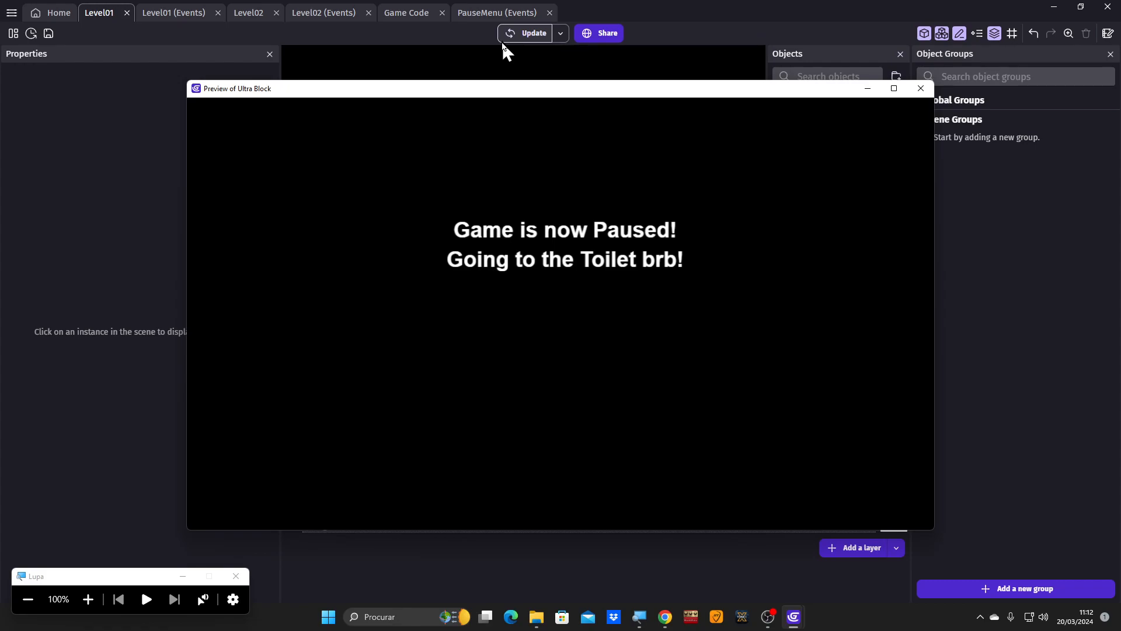
left_click(928, 94)
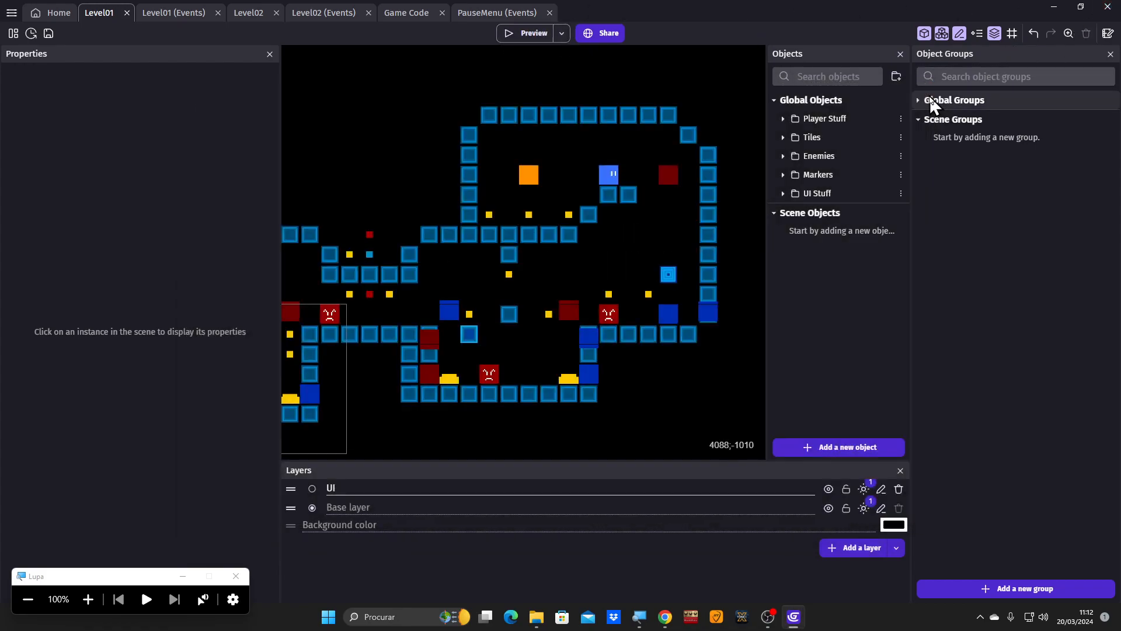
Add a second event to Game Code's Pause group with a copied, inverted w key is pressed condition.
left_click(88, 599)
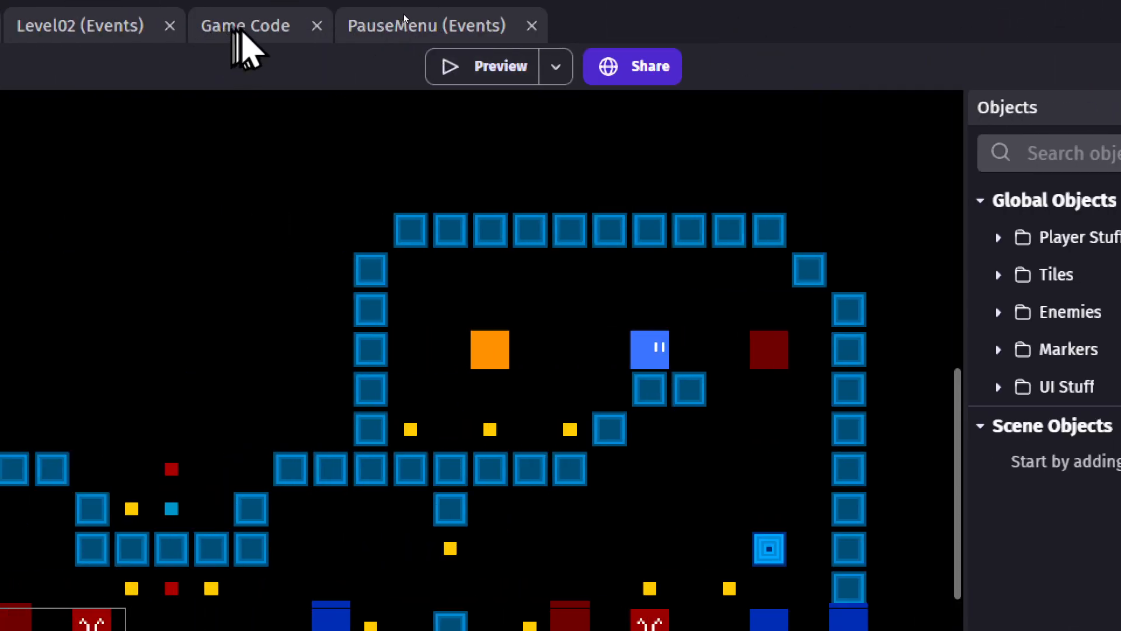
left_click(164, 26)
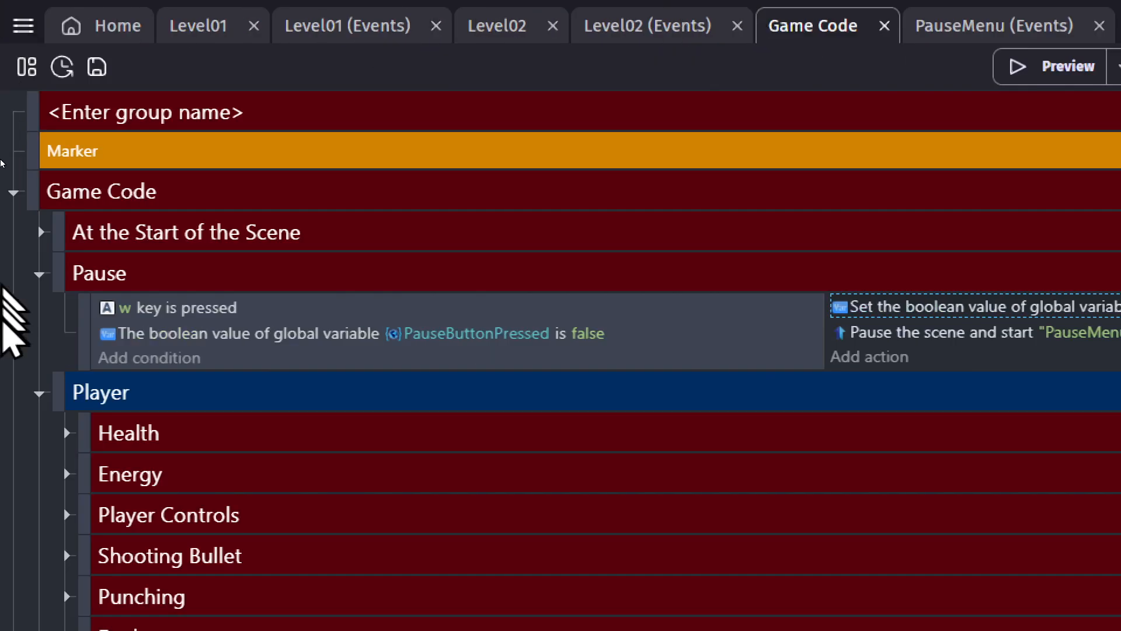
left_click(86, 332)
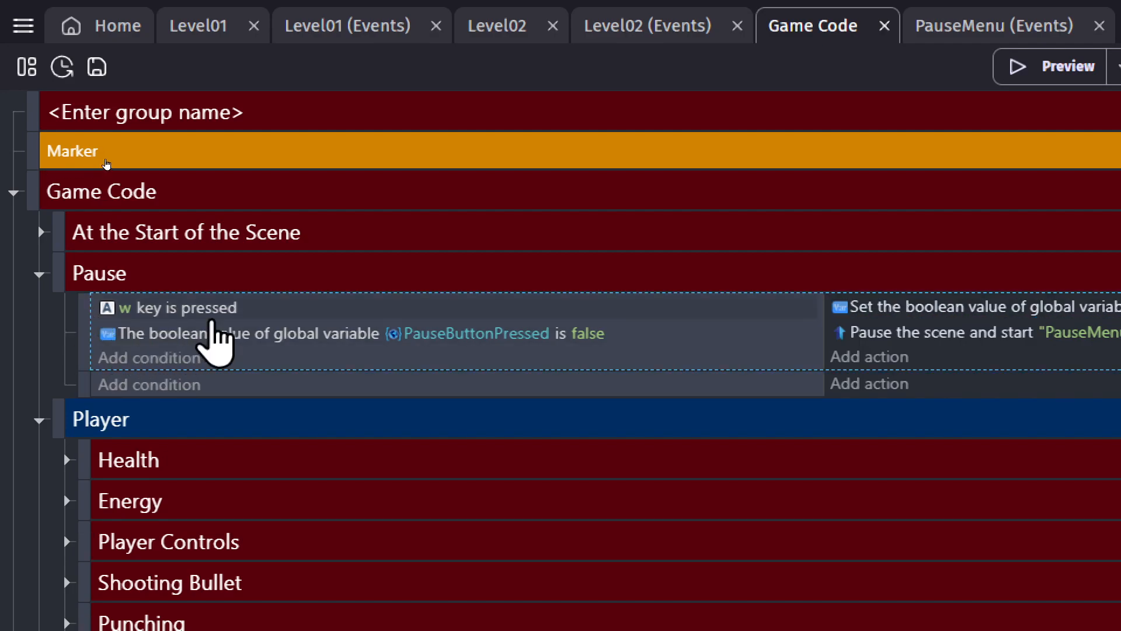
left_click(214, 313)
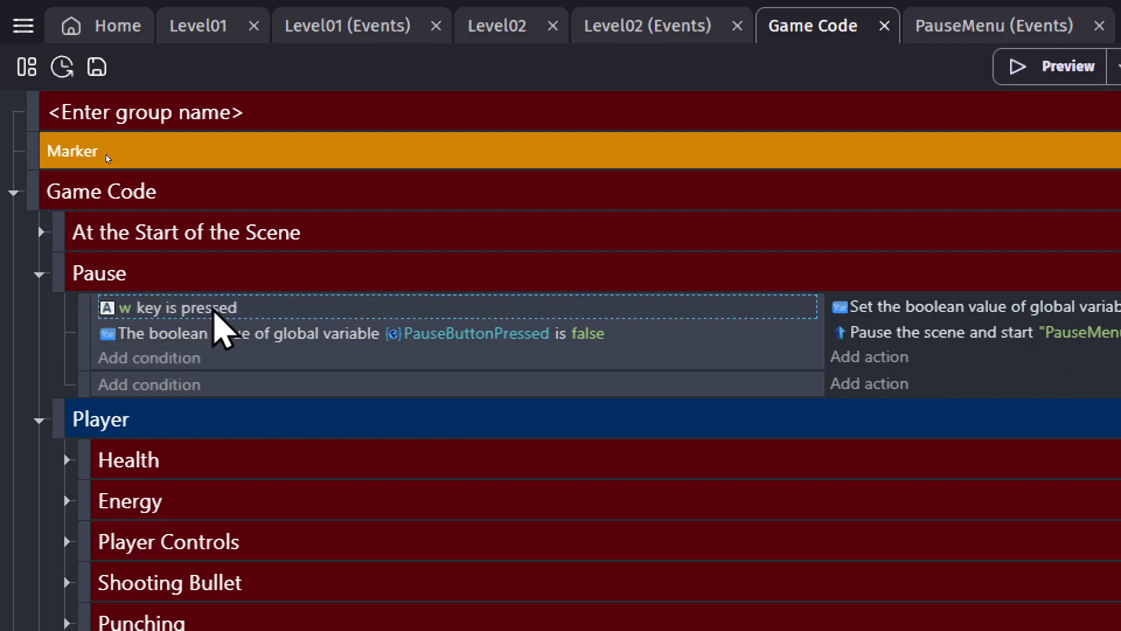
key("ctrl+c")
key("ctrl+v")
left_click_drag(204, 336, 205, 423)
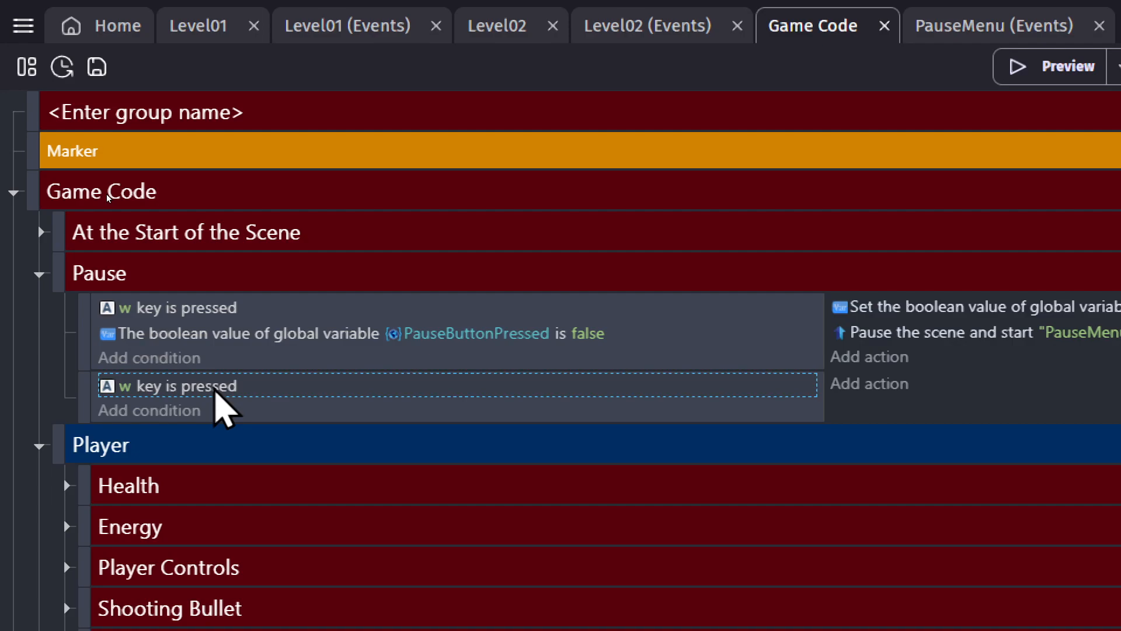
left_click(216, 388)
key("j")
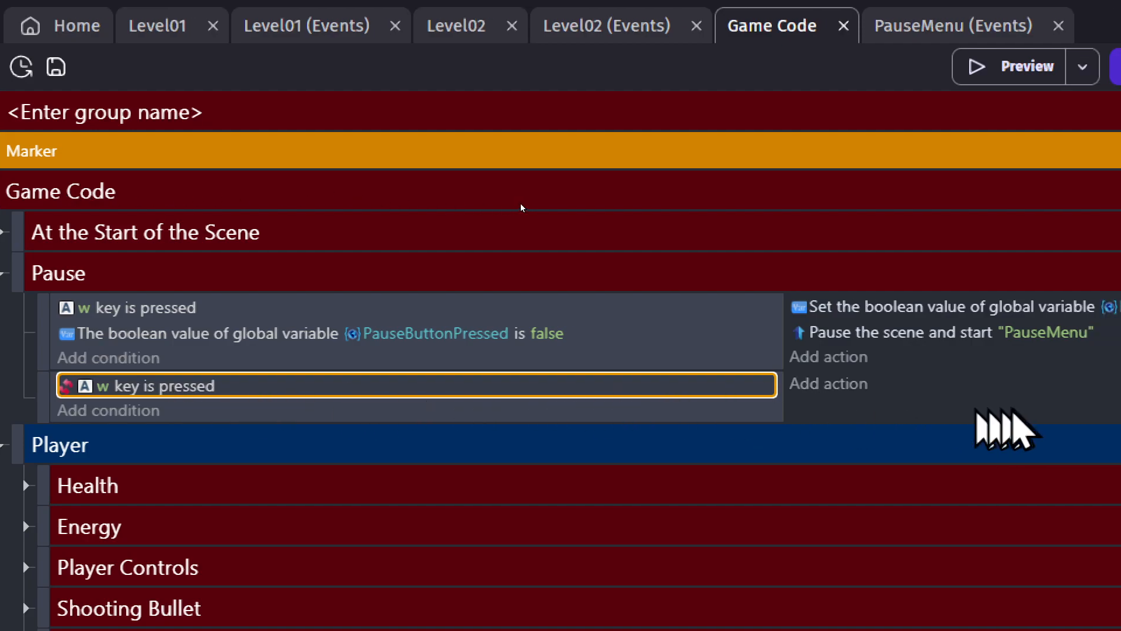
Copy the set PauseButtonPressed action into the inverted w key event and set its new value to False.
left_click(806, 309)
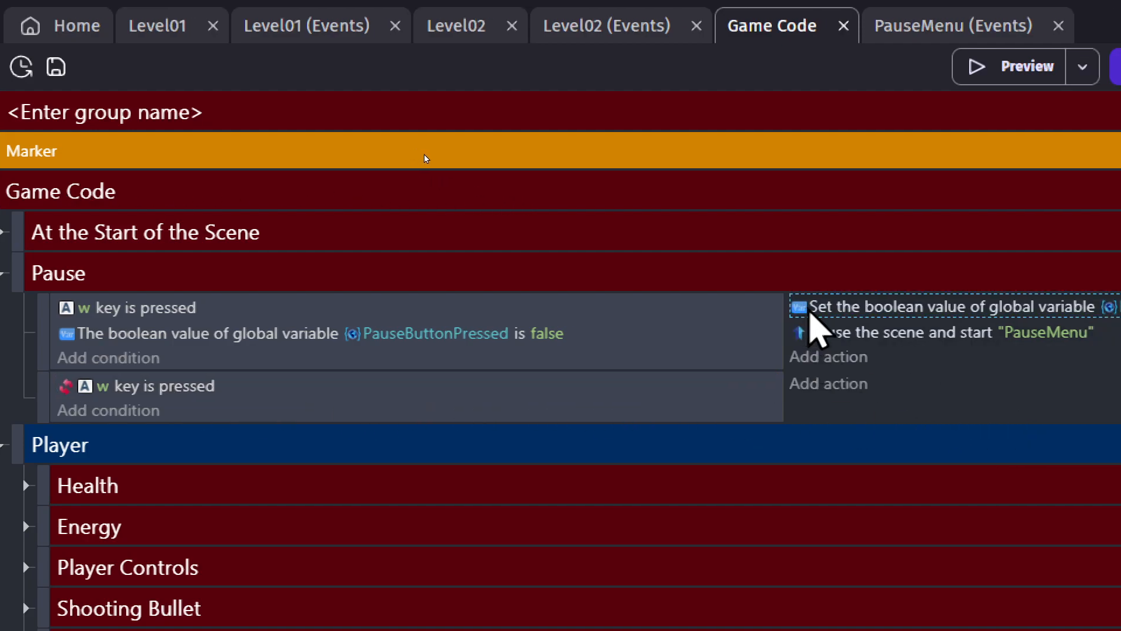
key("ctrl+c")
key("ctrl+v")
left_click_drag(821, 334, 839, 430)
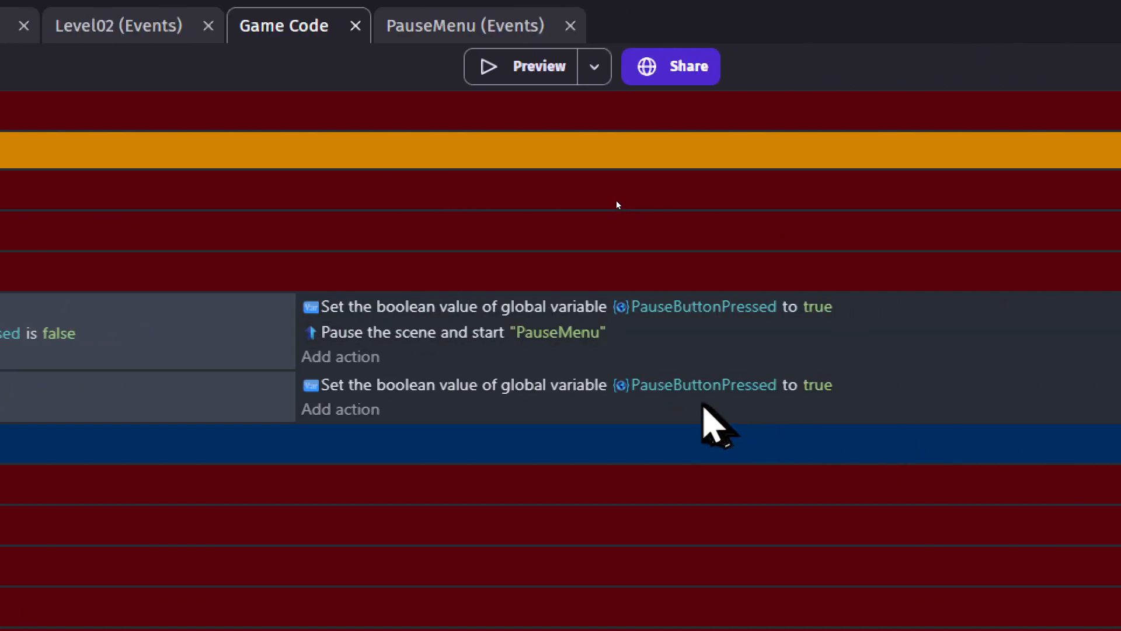
left_click(818, 387)
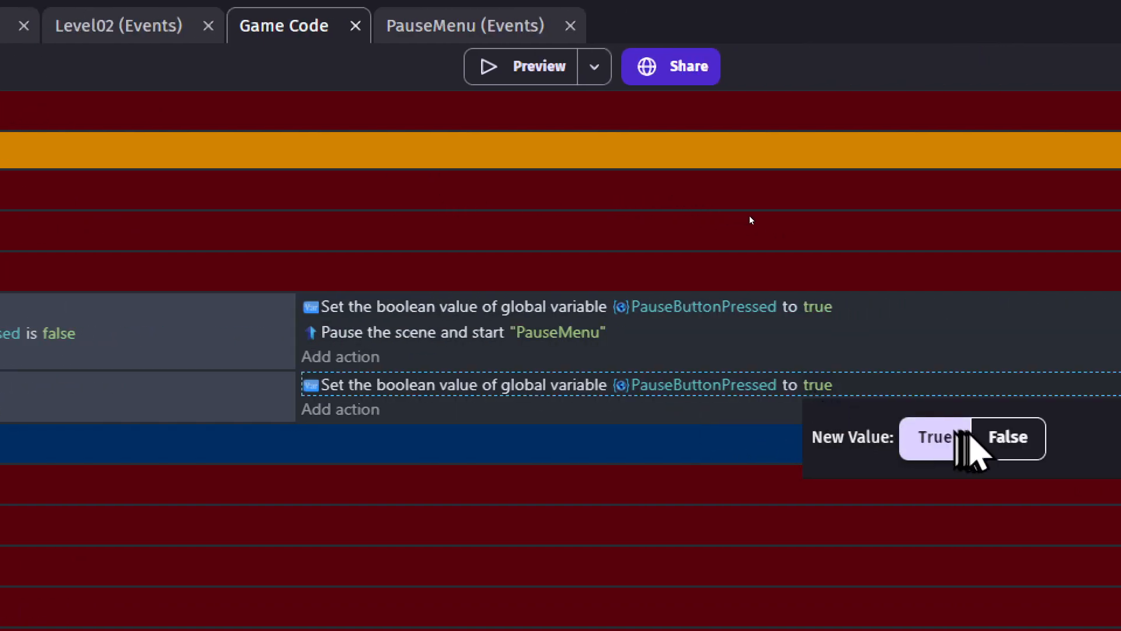
left_click(1008, 438)
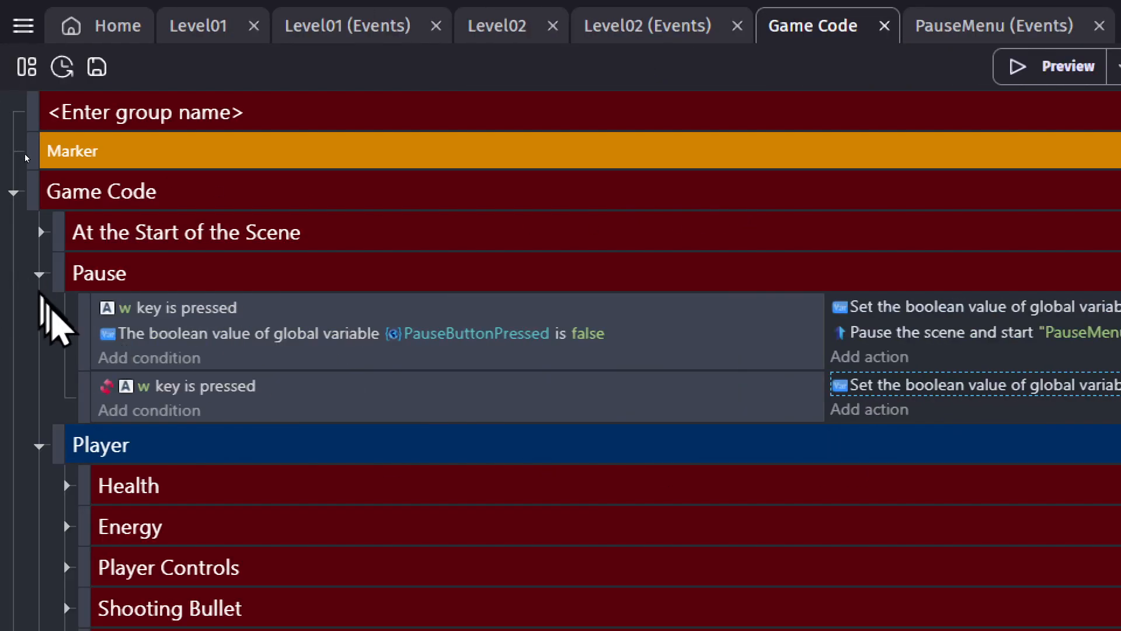
Copy the inverted w key event that resets PauseButtonPressed to false into the PauseMenu events, below the w key event.
left_click(79, 403)
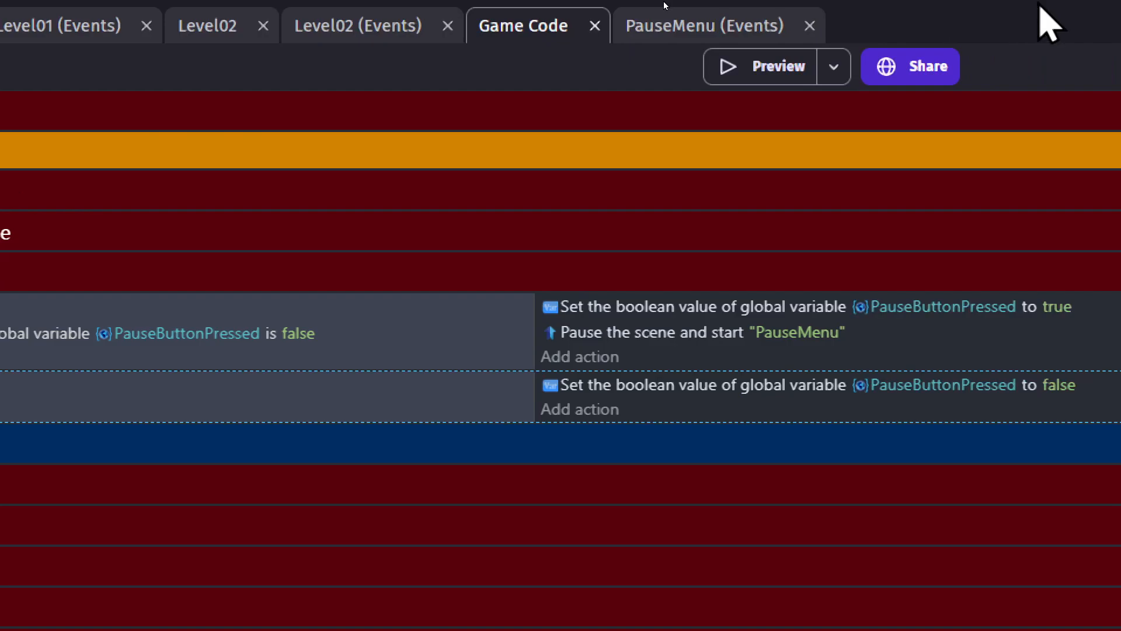
left_click(693, 29)
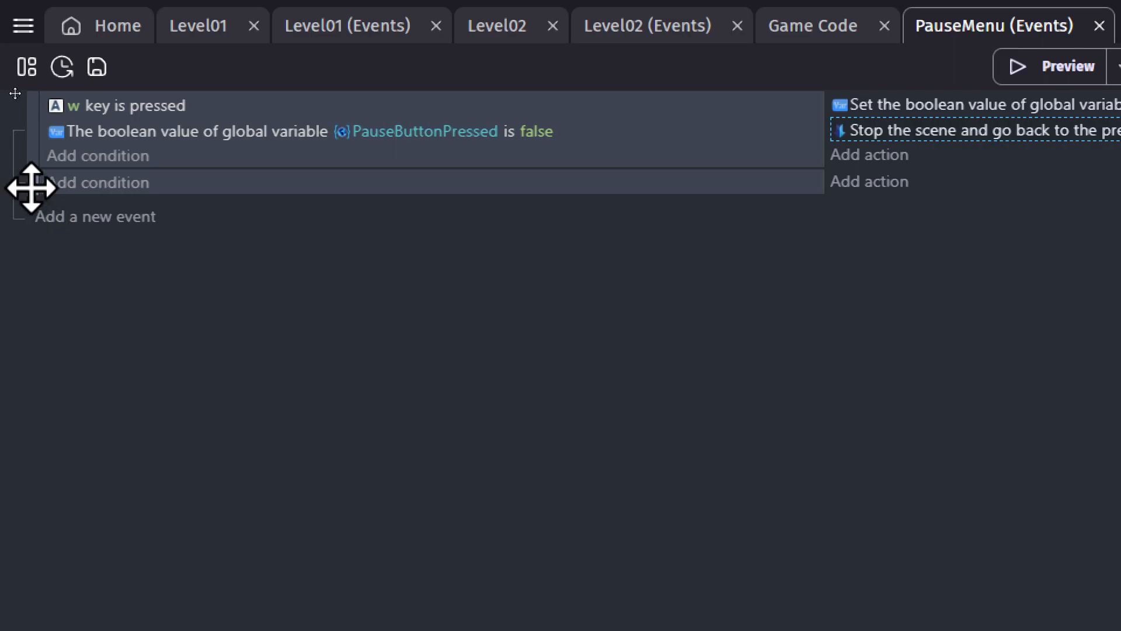
key("ctrl+v")
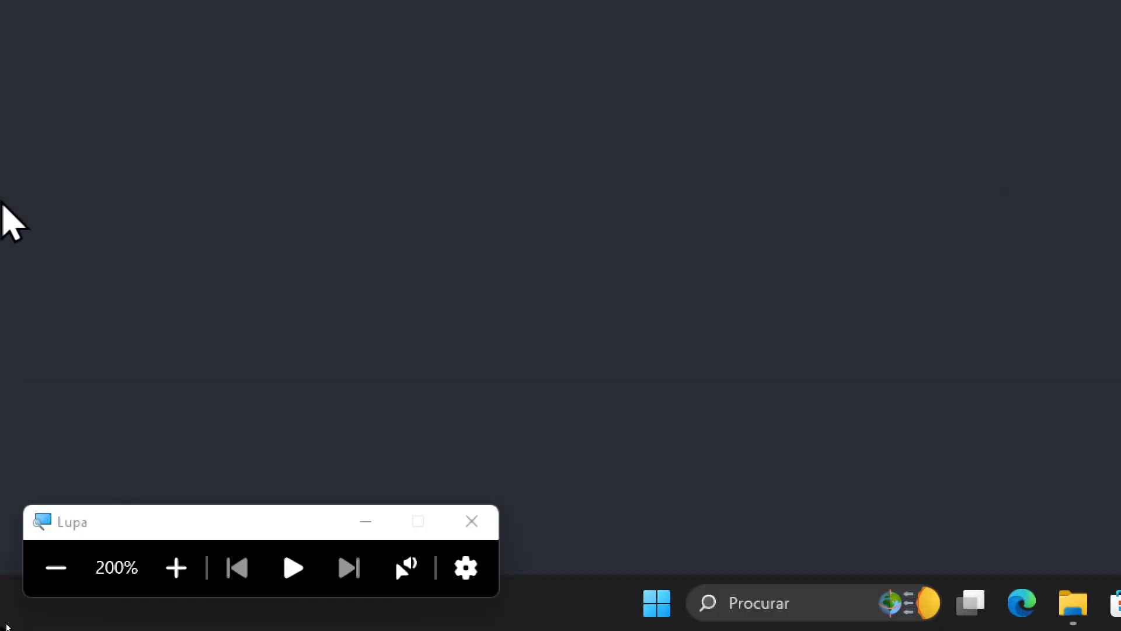
Preview the game from Level01 and repeatedly pause and resume it to test the pause toggle.
left_click(56, 569)
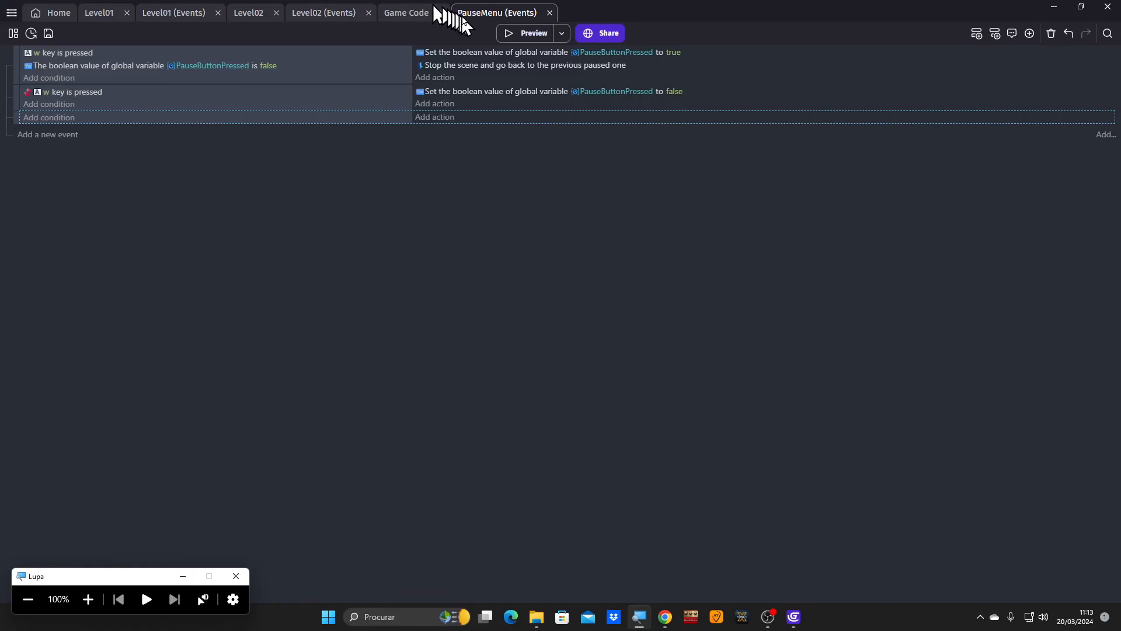
left_click(103, 13)
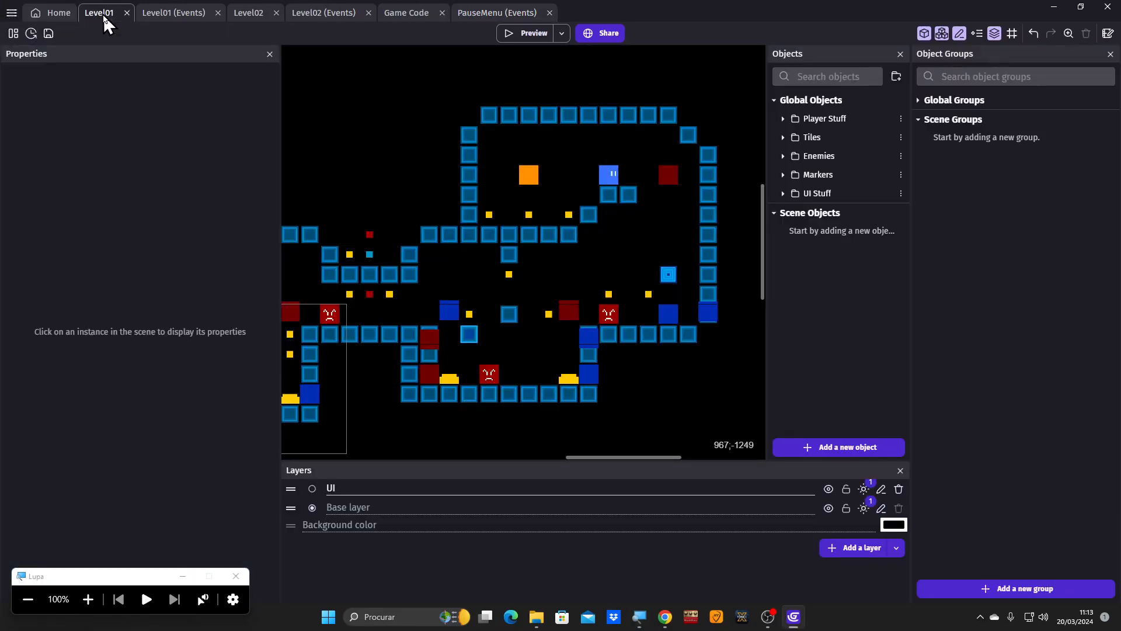
left_click(514, 39)
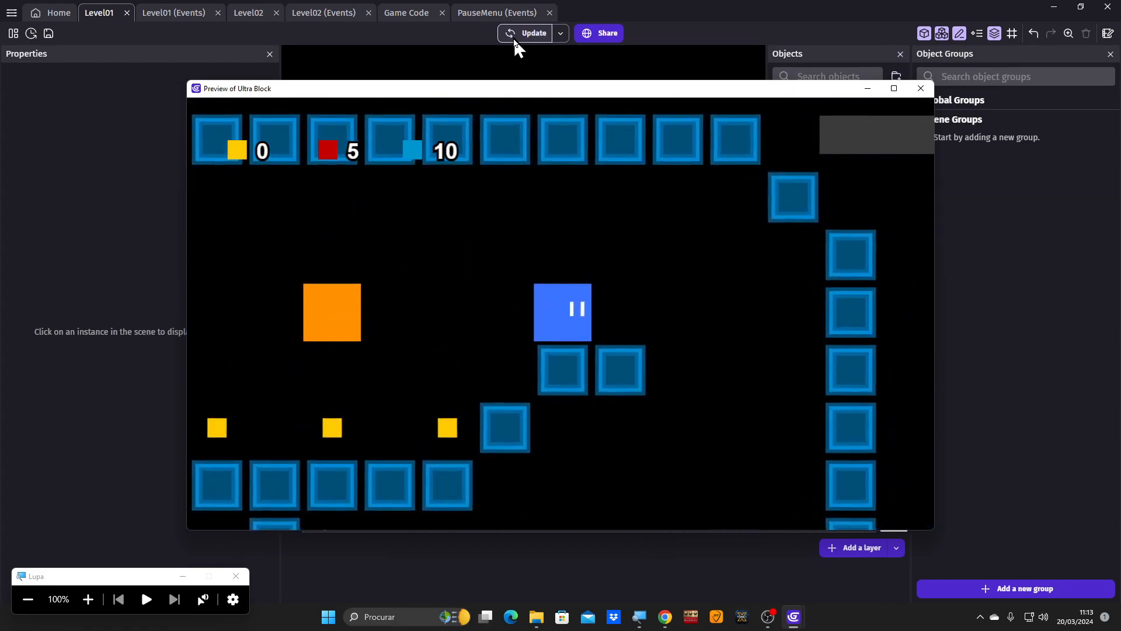
key("Escape")
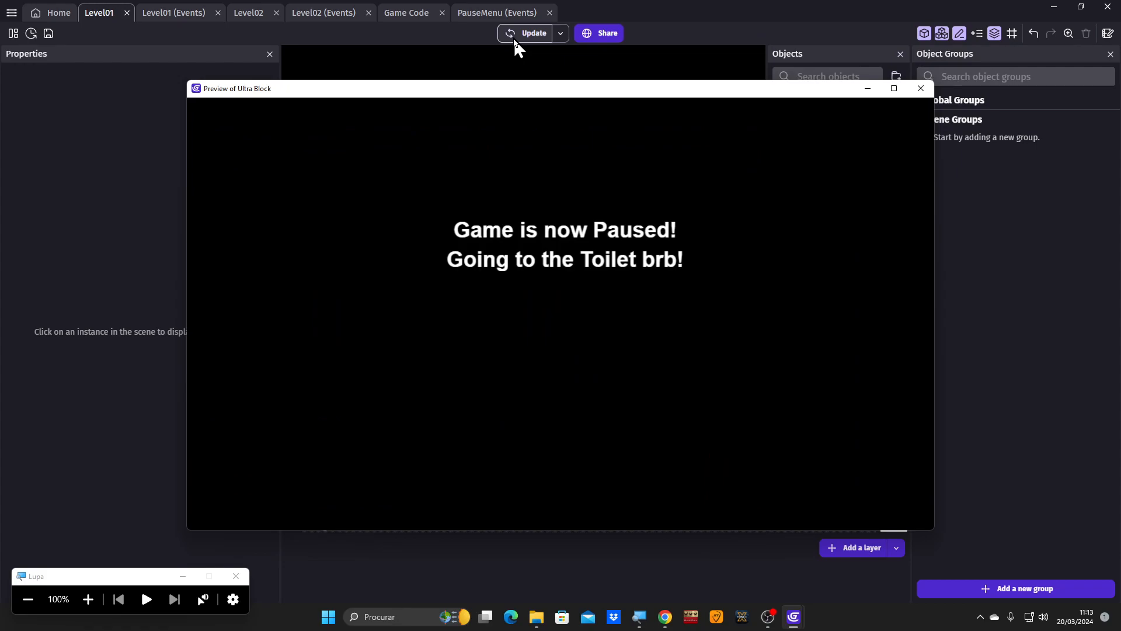
key("Escape")
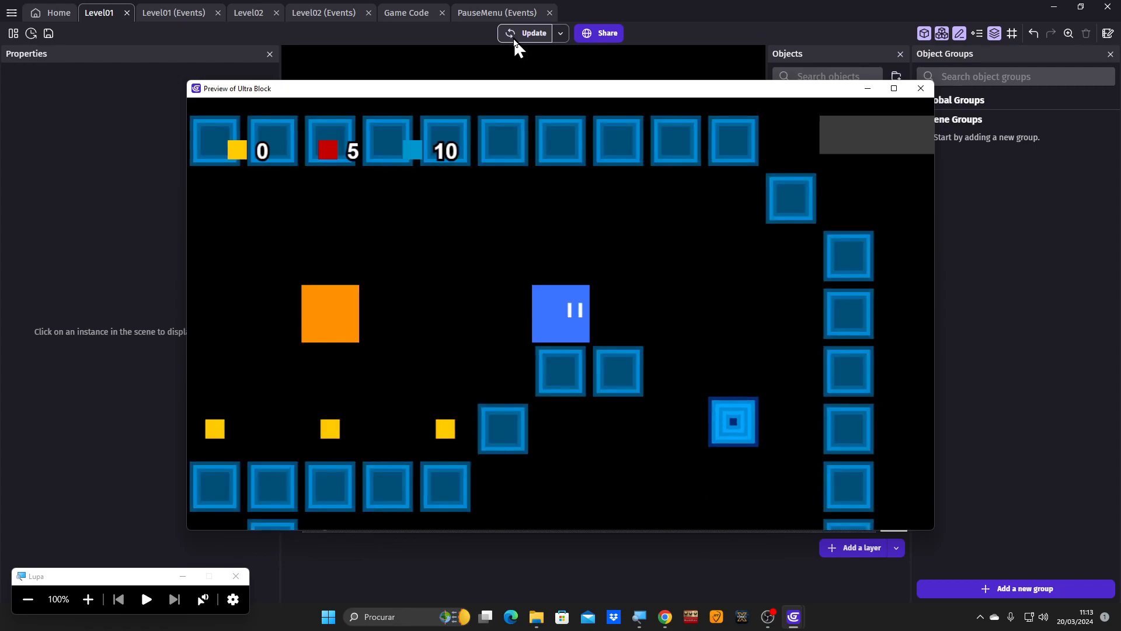
key("Escape")
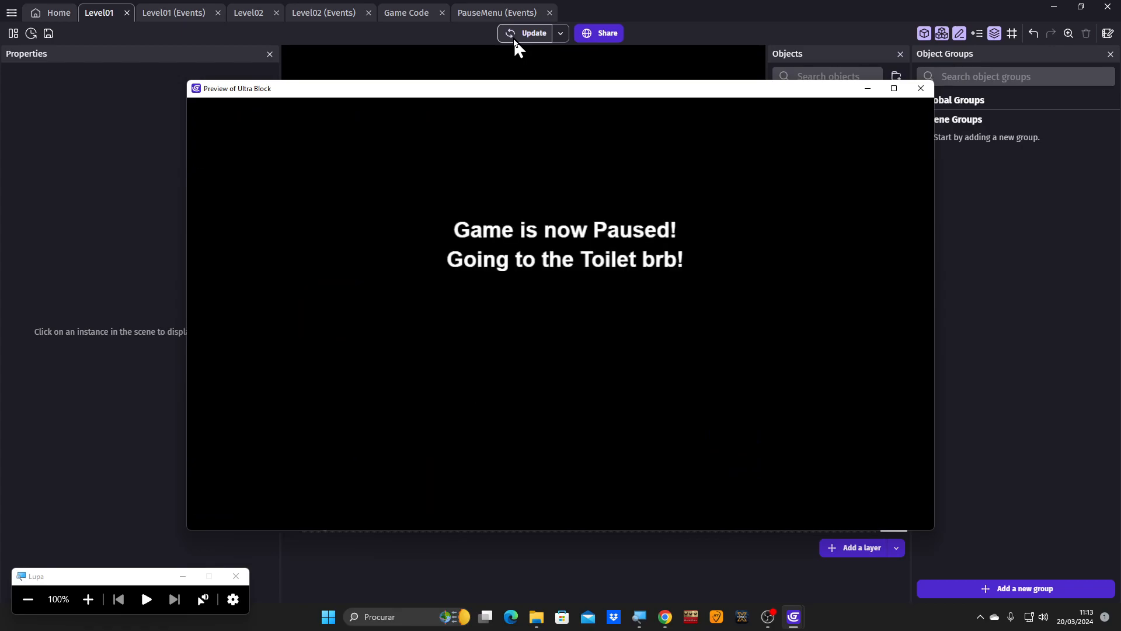
key("Escape")
key("Escape")
key("Escape")
key("Escape")
key("Escape")
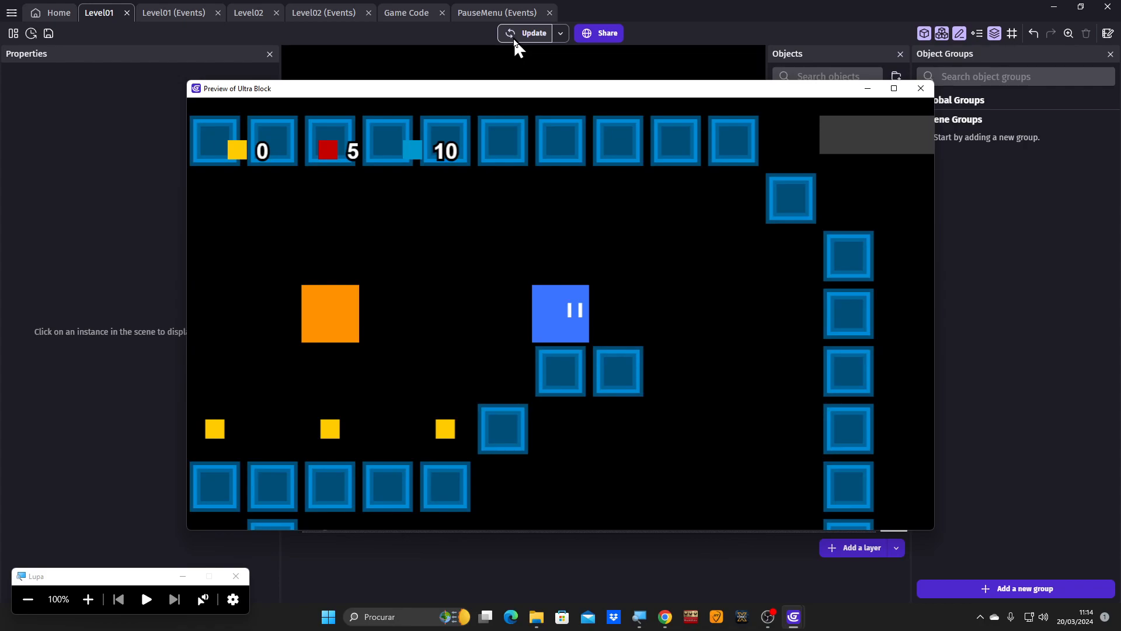
key("Escape")
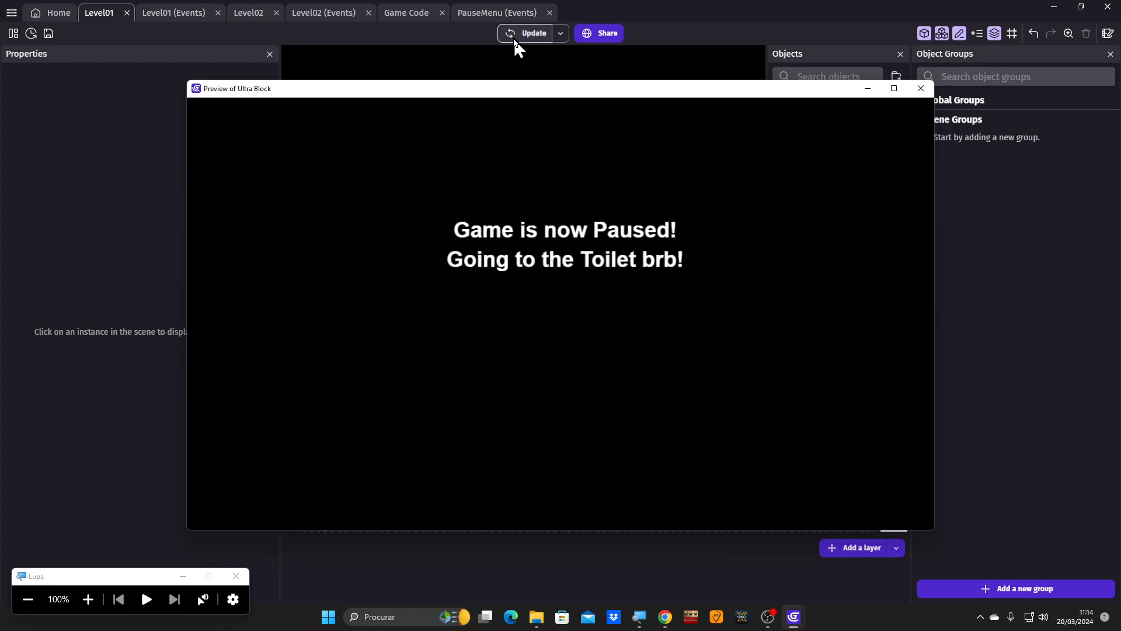
key("Escape")
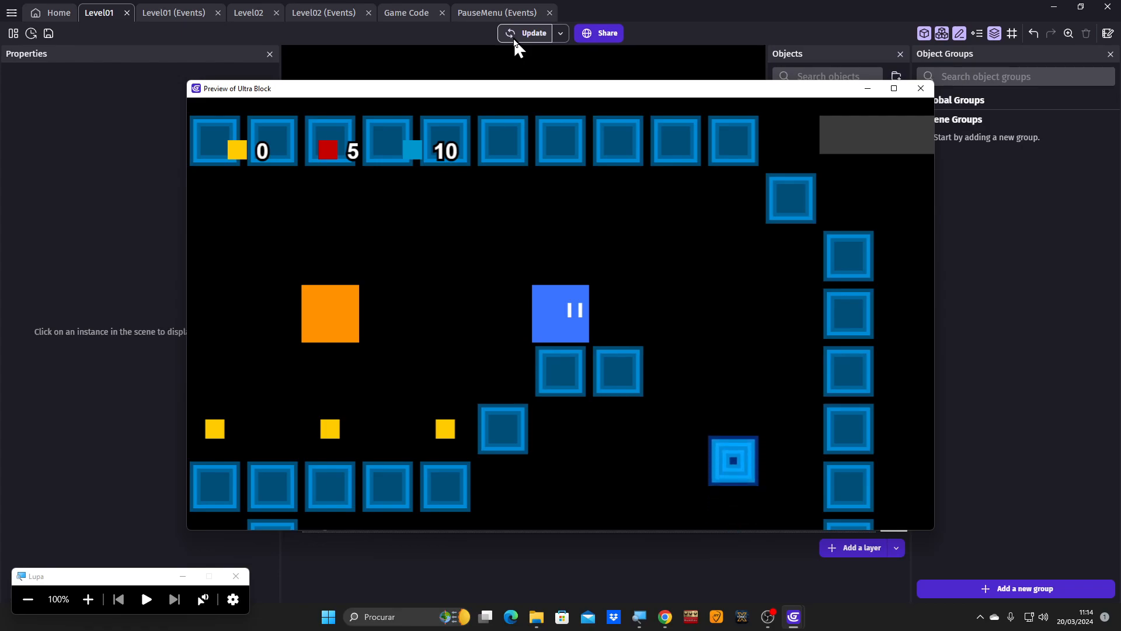
key("Escape")
key("Escape")
key("Escape")
key("Escape")
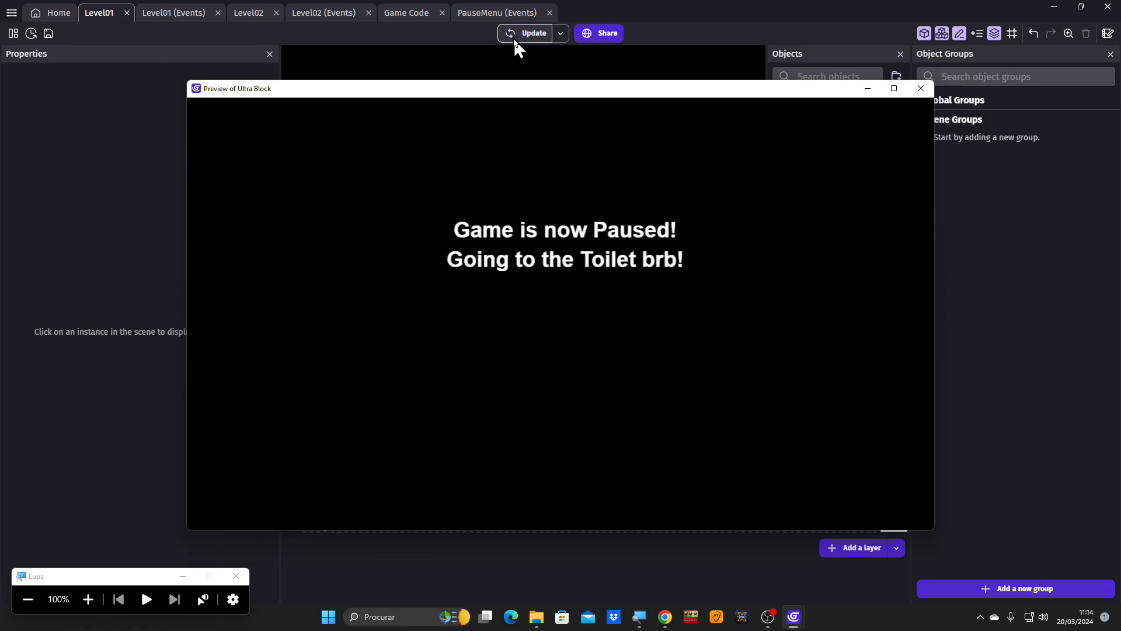
key("Escape")
key("Escape")
Move the player right and back left through the level in the preview, and pause the game again.
key("Right")
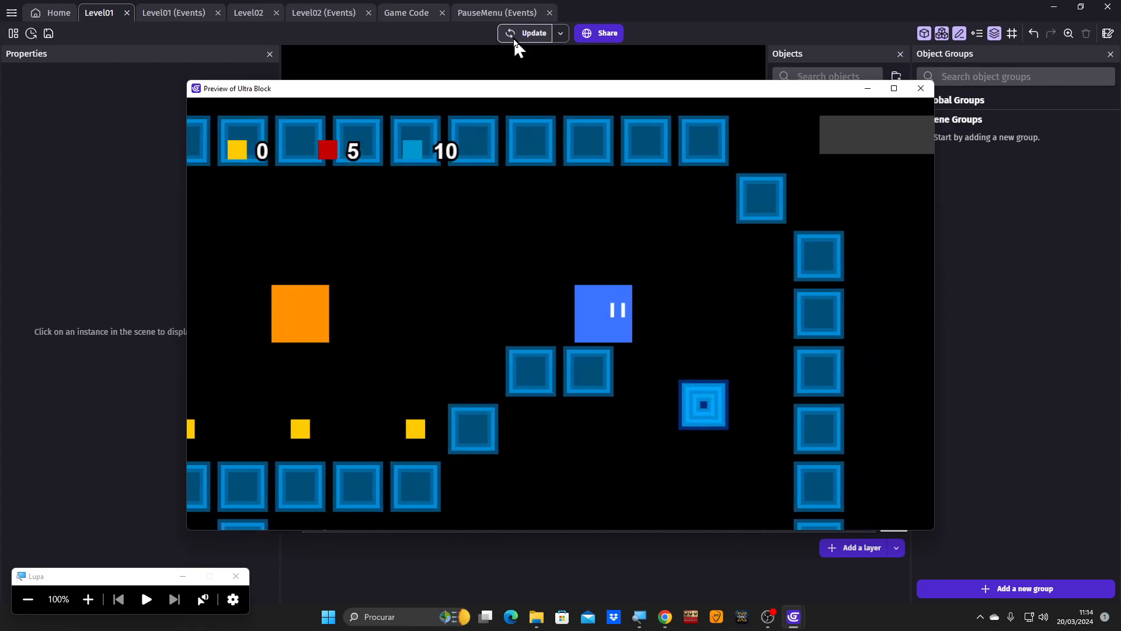
key("Left")
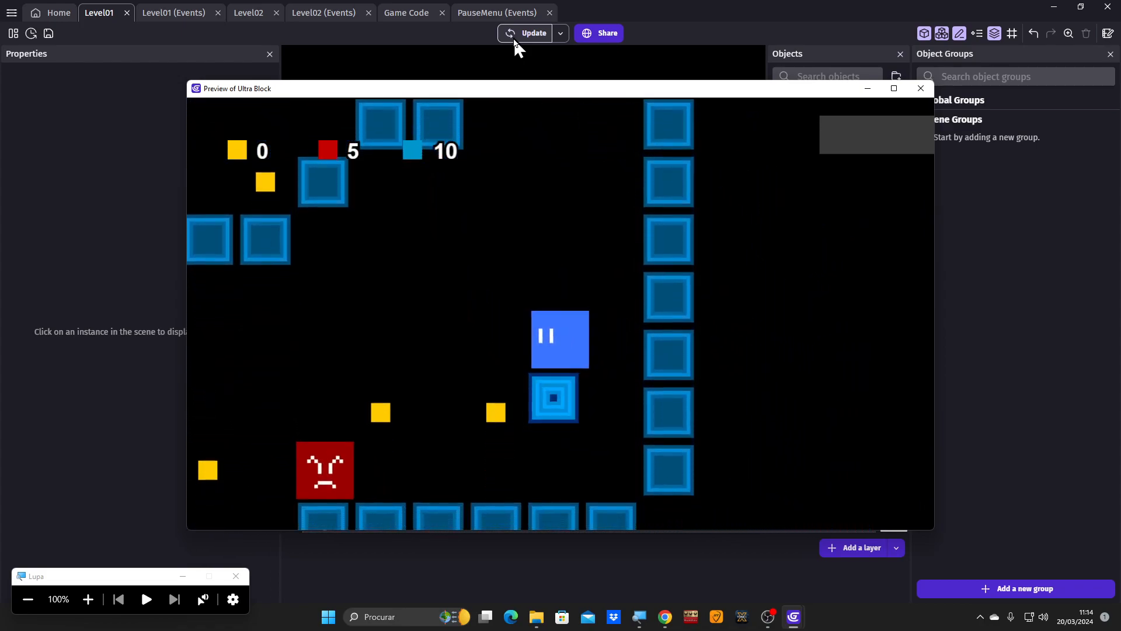
key("Escape")
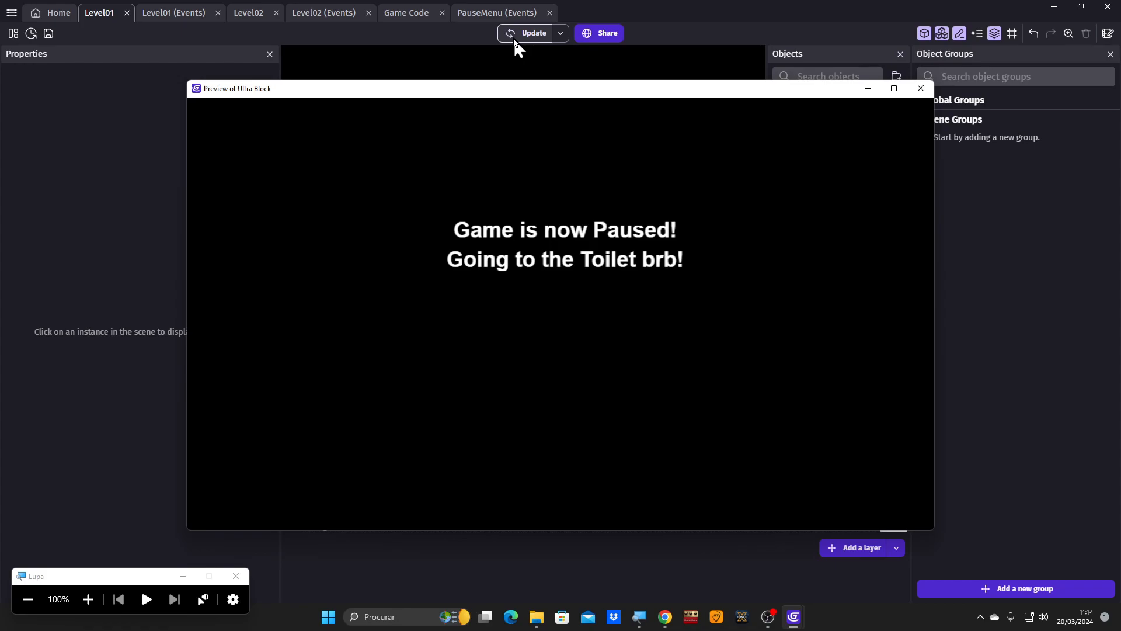
Resume and pause the running game several more times, and close the preview.
key("p")
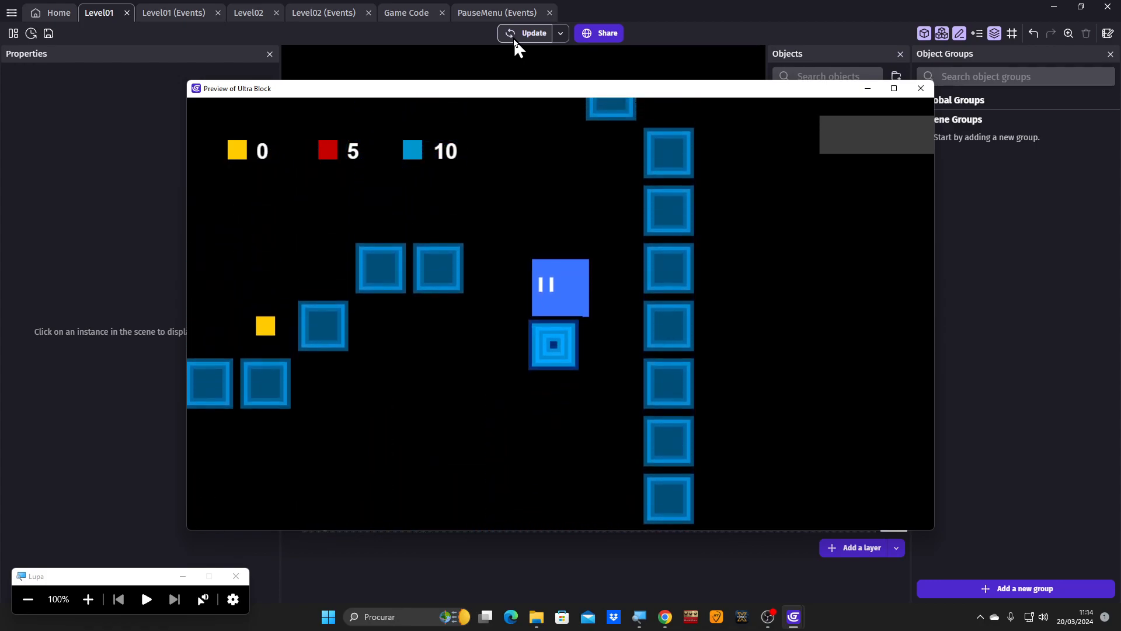
key("p")
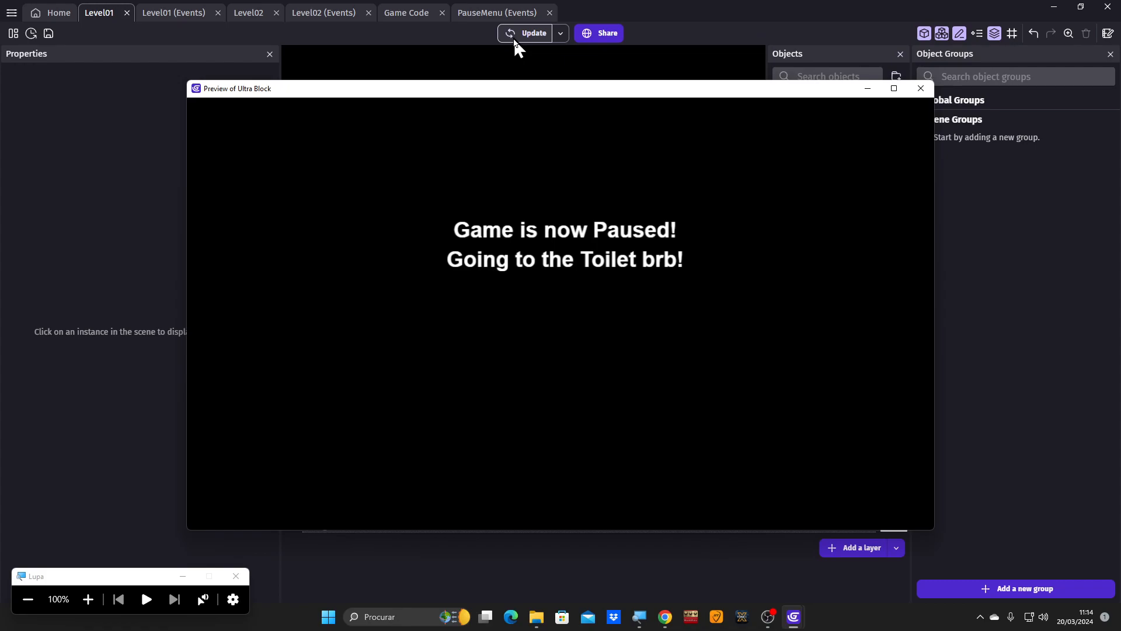
key("p")
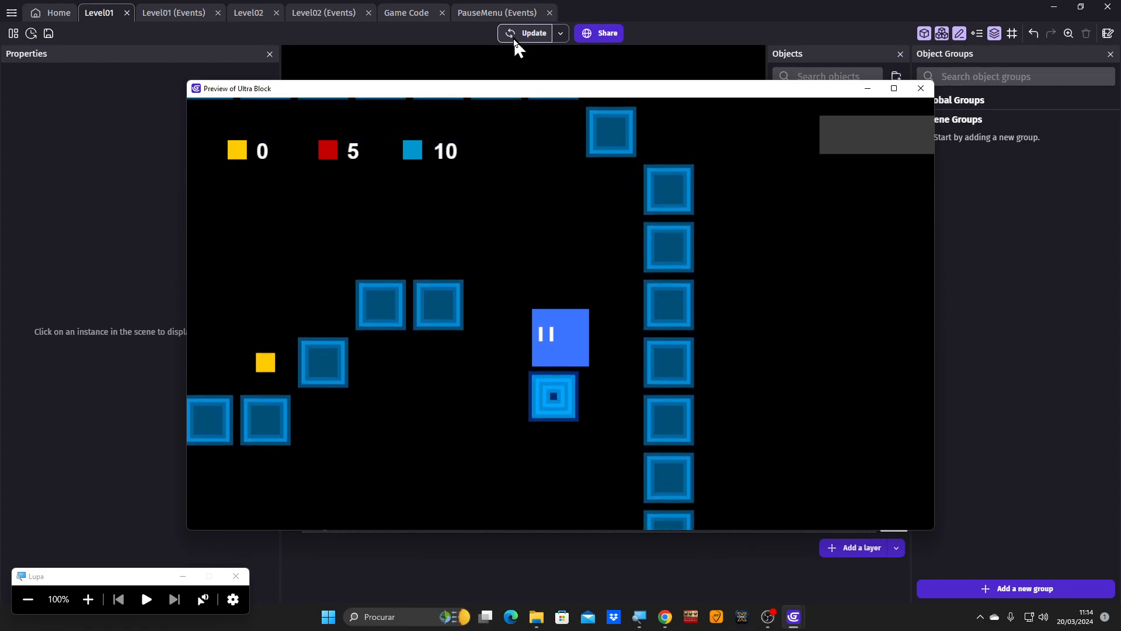
key("p")
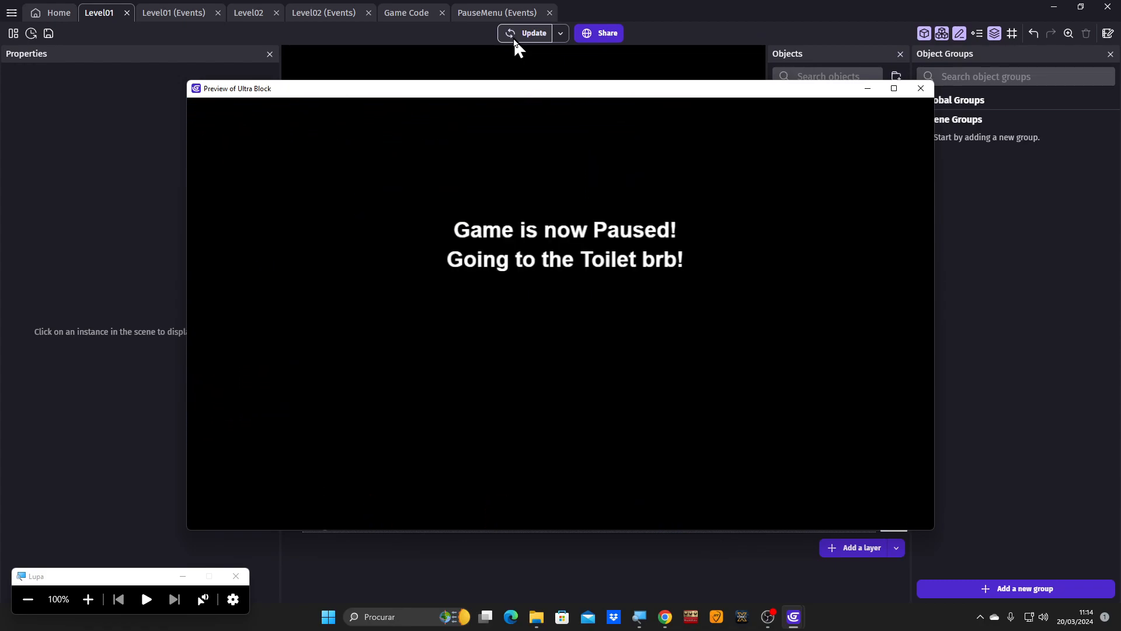
key("p")
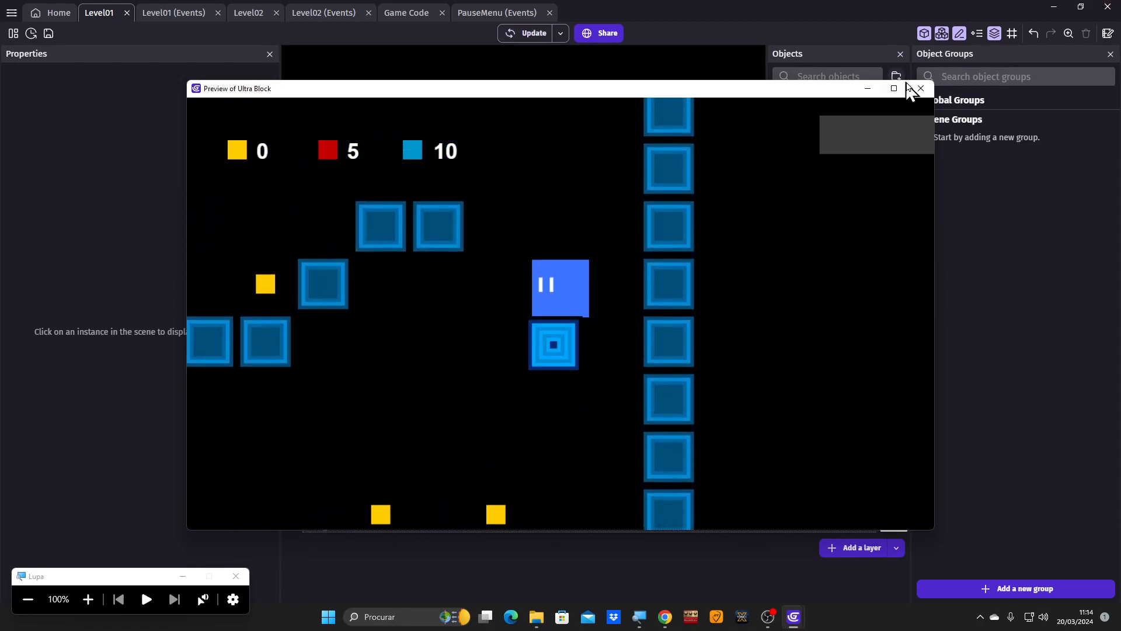
left_click(921, 88)
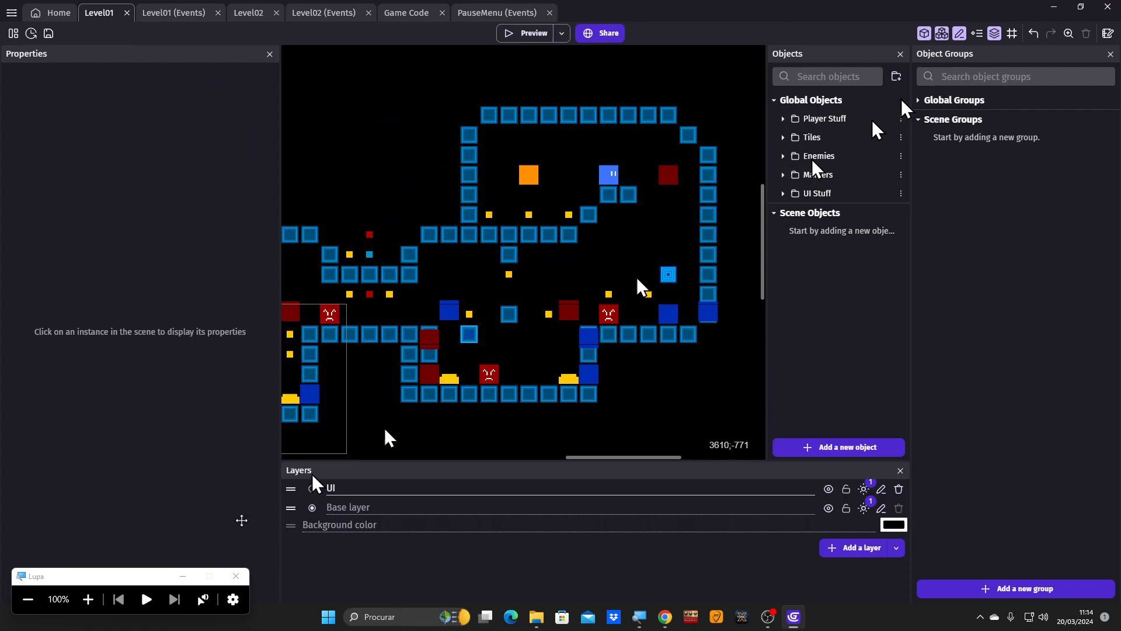
Add a new variable to the project's global variables from the Game Code events.
left_click(88, 599)
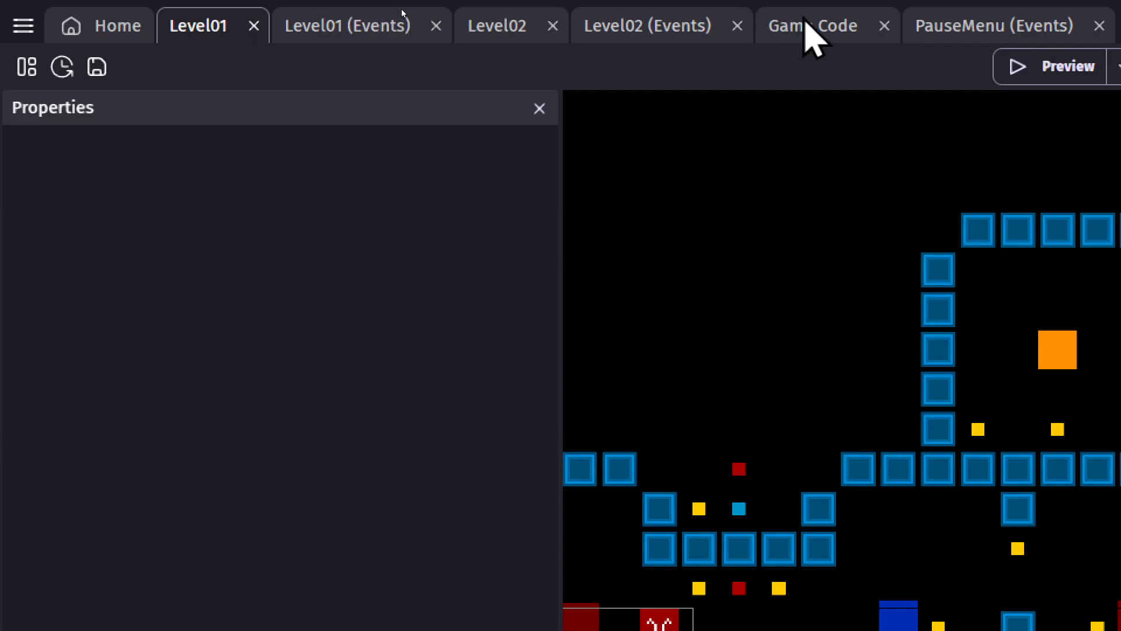
left_click(808, 34)
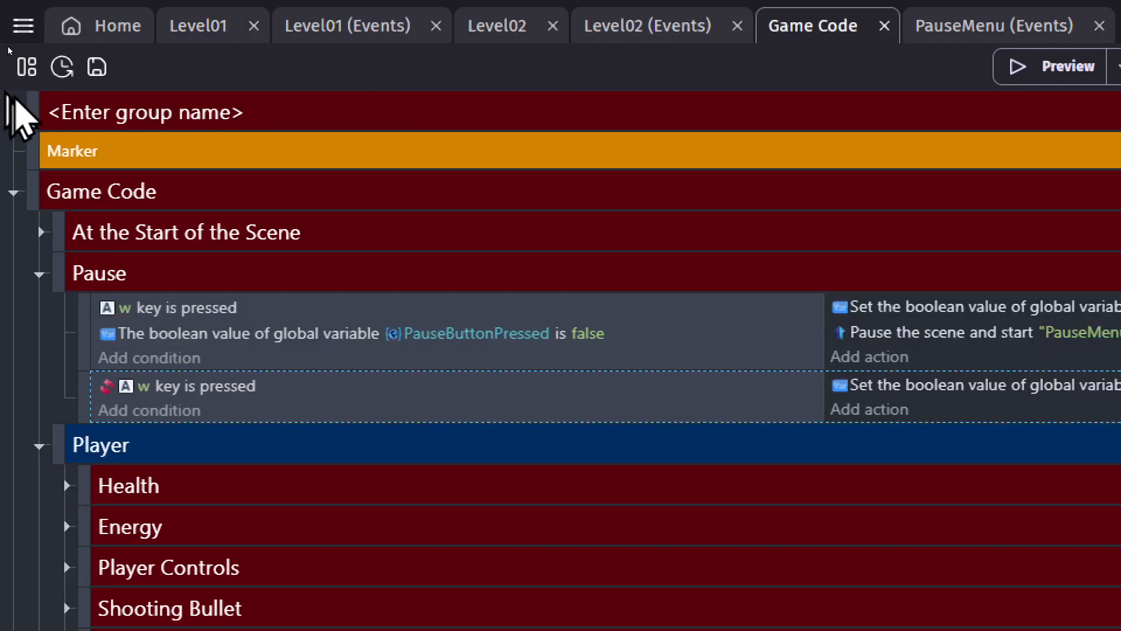
left_click(28, 66)
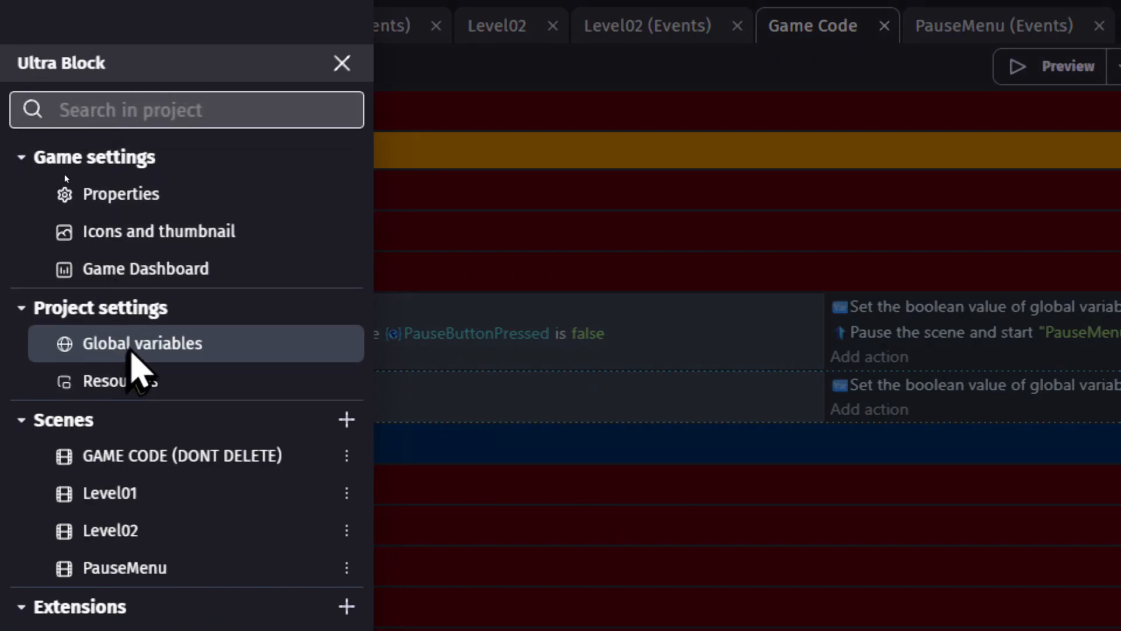
left_click(131, 365)
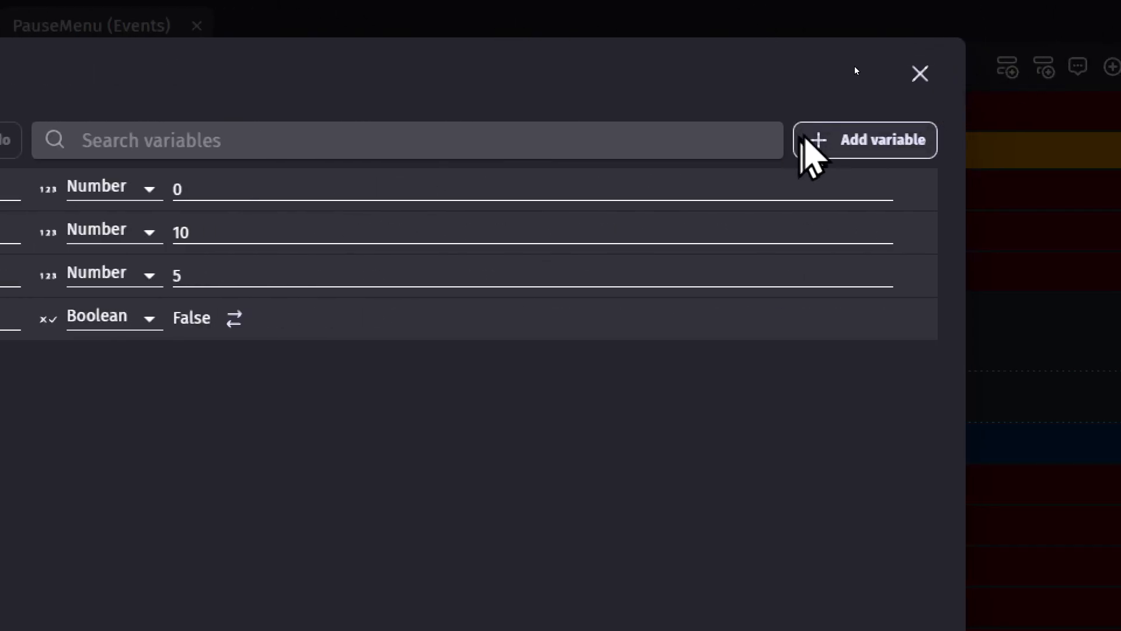
left_click(874, 143)
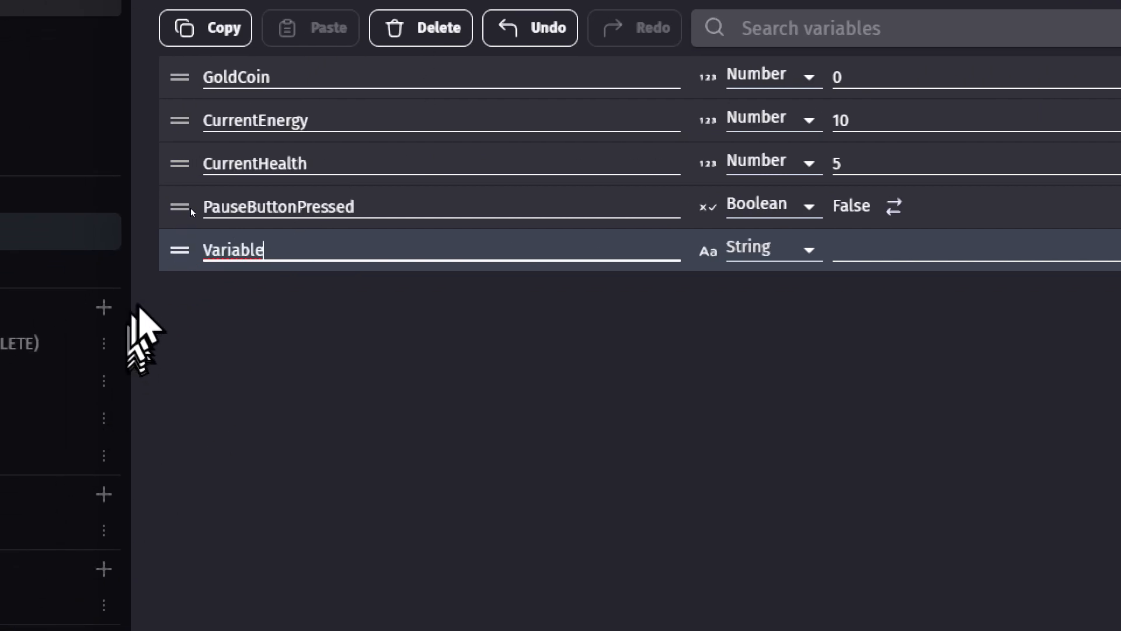
Name the new global variable DashButtonPressed, set its type to Boolean, and apply the changes.
double_click(288, 255)
type("DashButton")
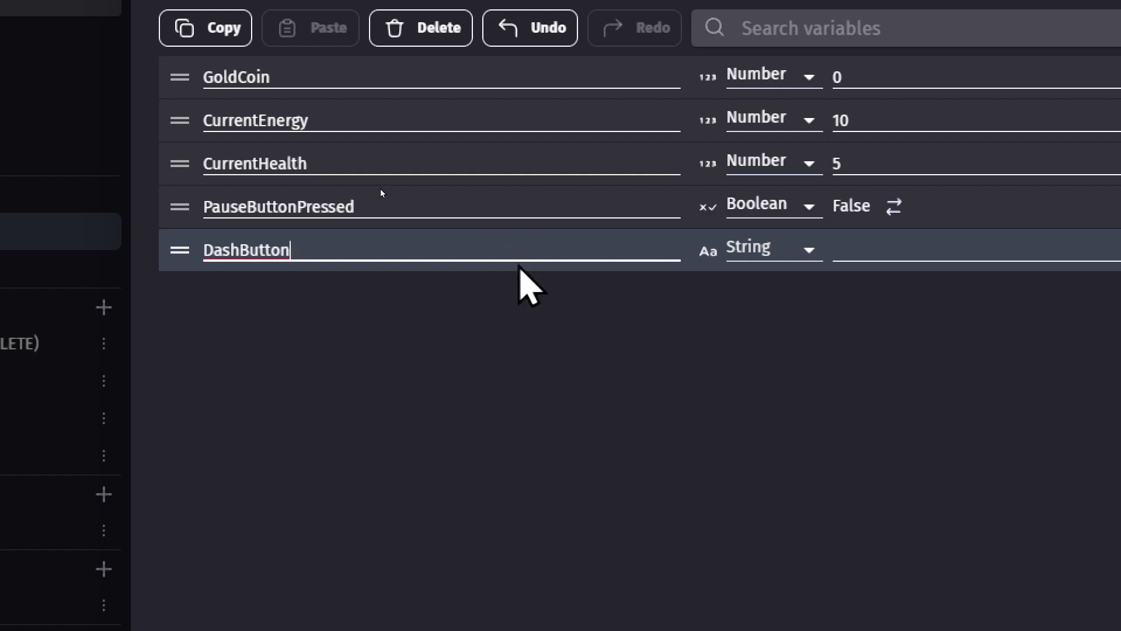
type("O")
key("BackSpace")
type("Press")
type("ed")
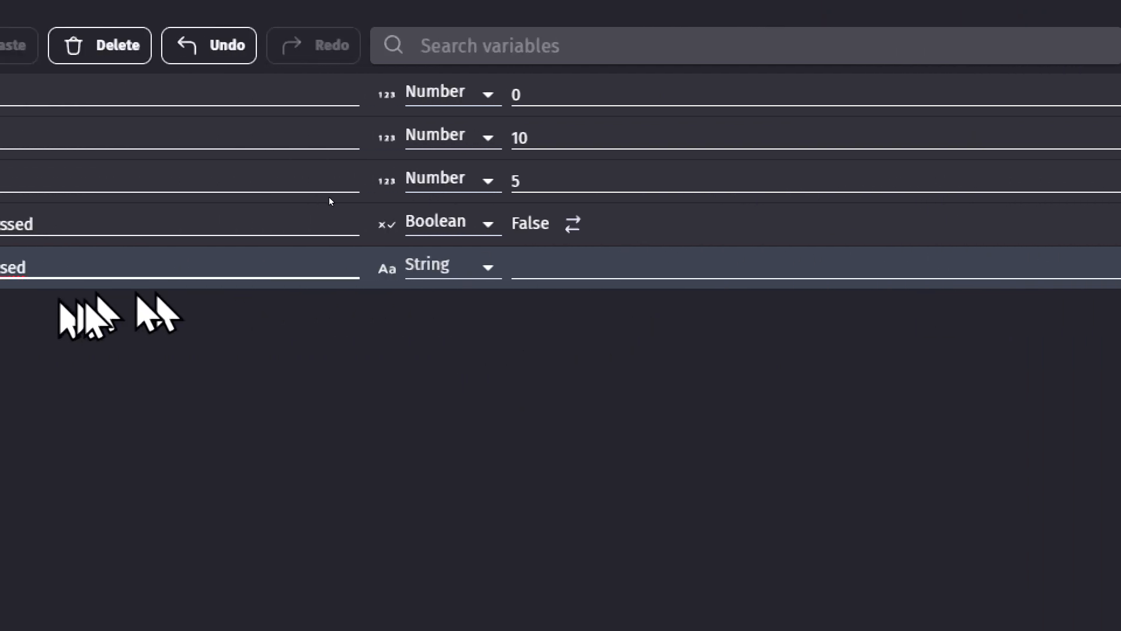
left_click(87, 267)
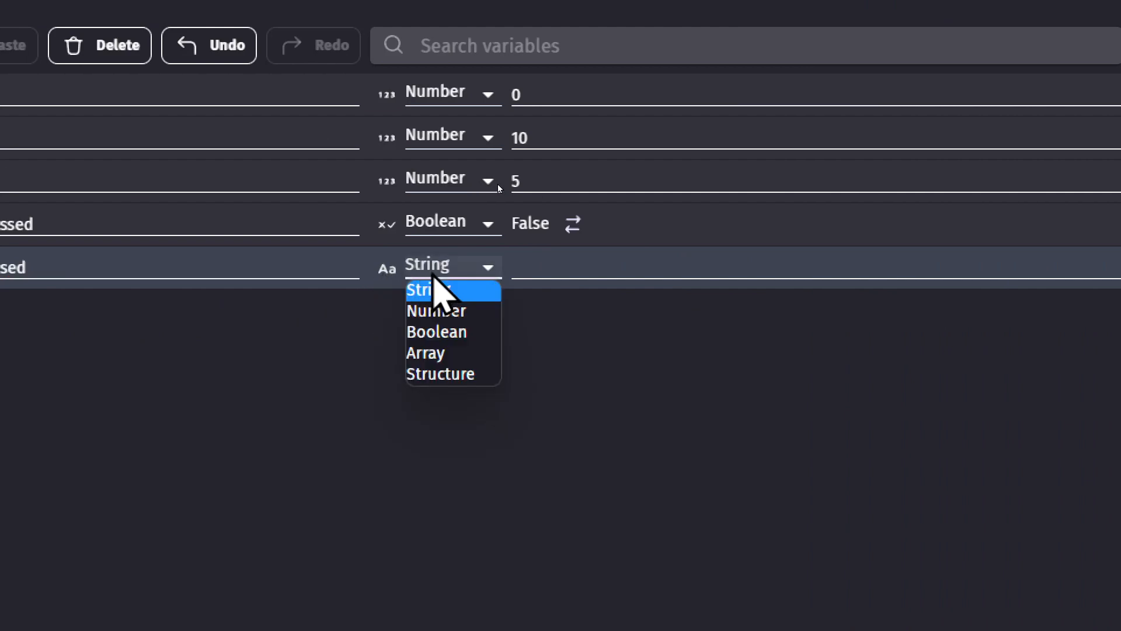
left_click(461, 332)
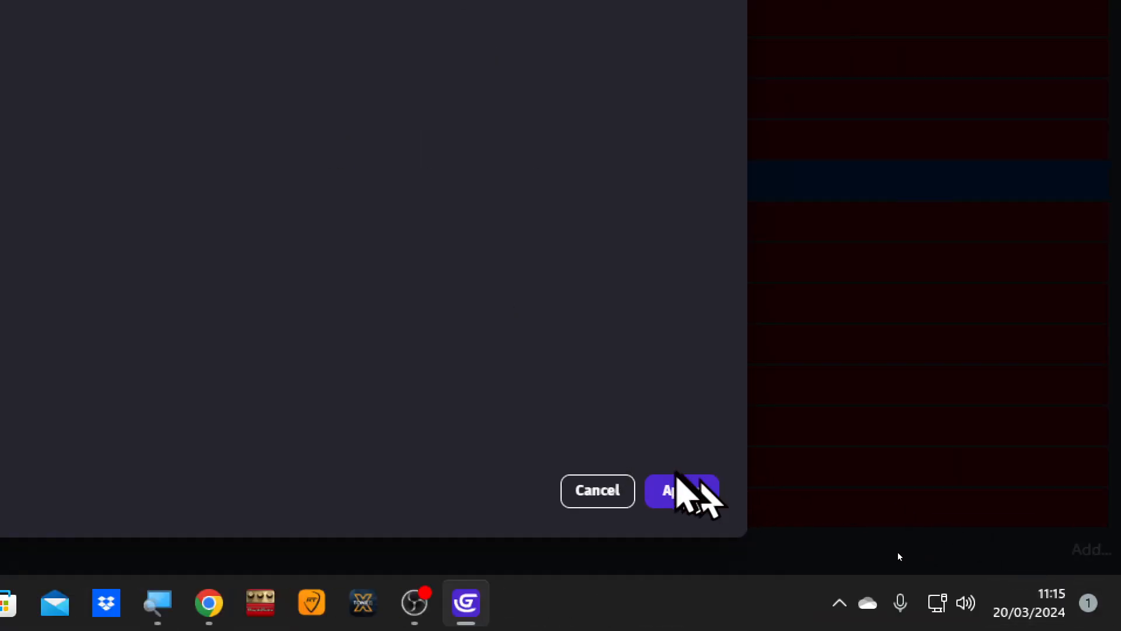
left_click(680, 490)
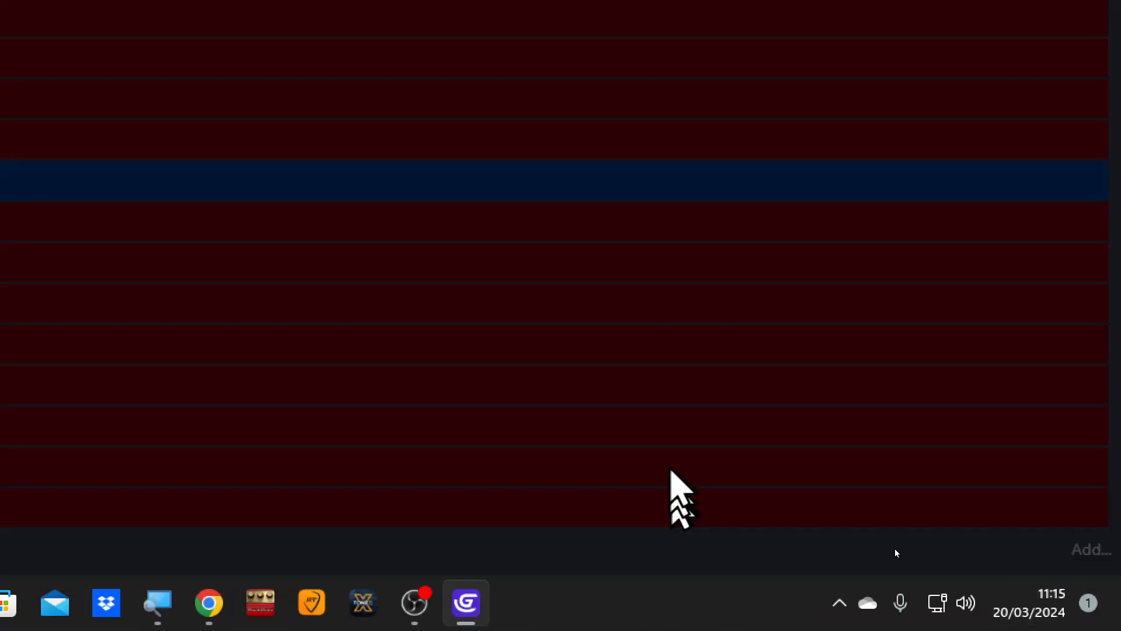
Copy the PauseButtonPressed is false condition from the Pause group into the first Dash event, above Trigger once.
left_click(359, 209)
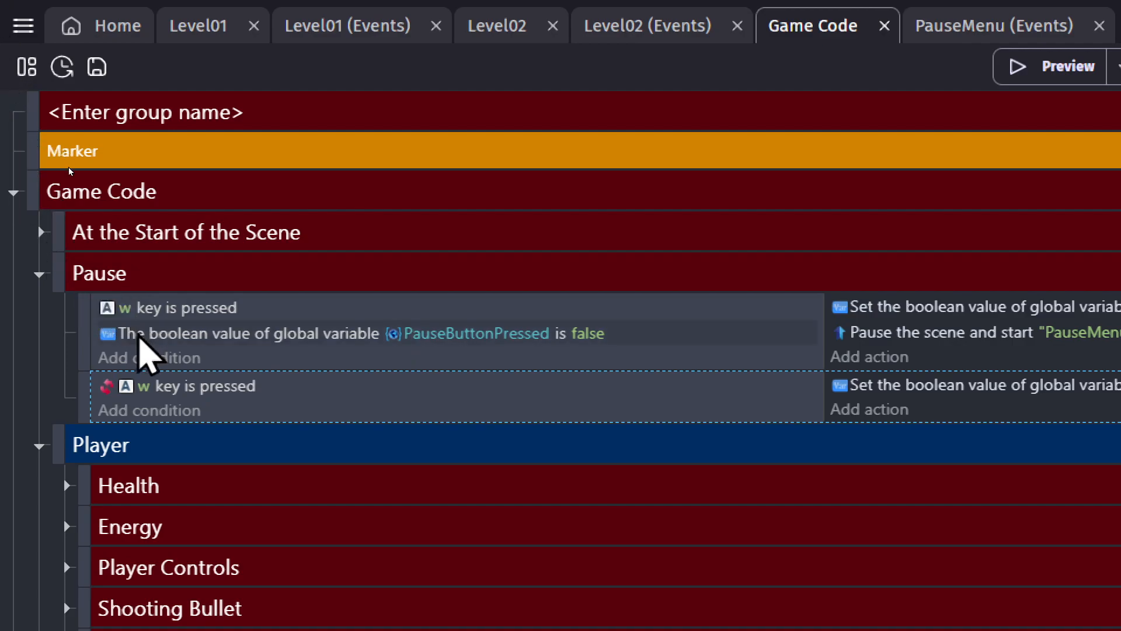
left_click(140, 339)
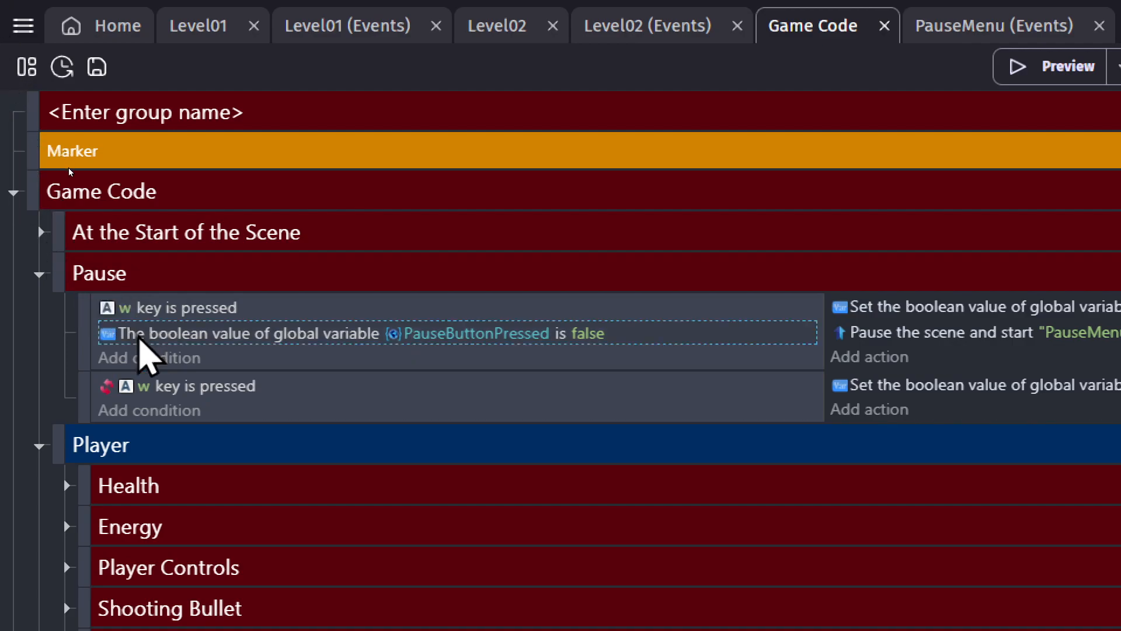
left_click(41, 272)
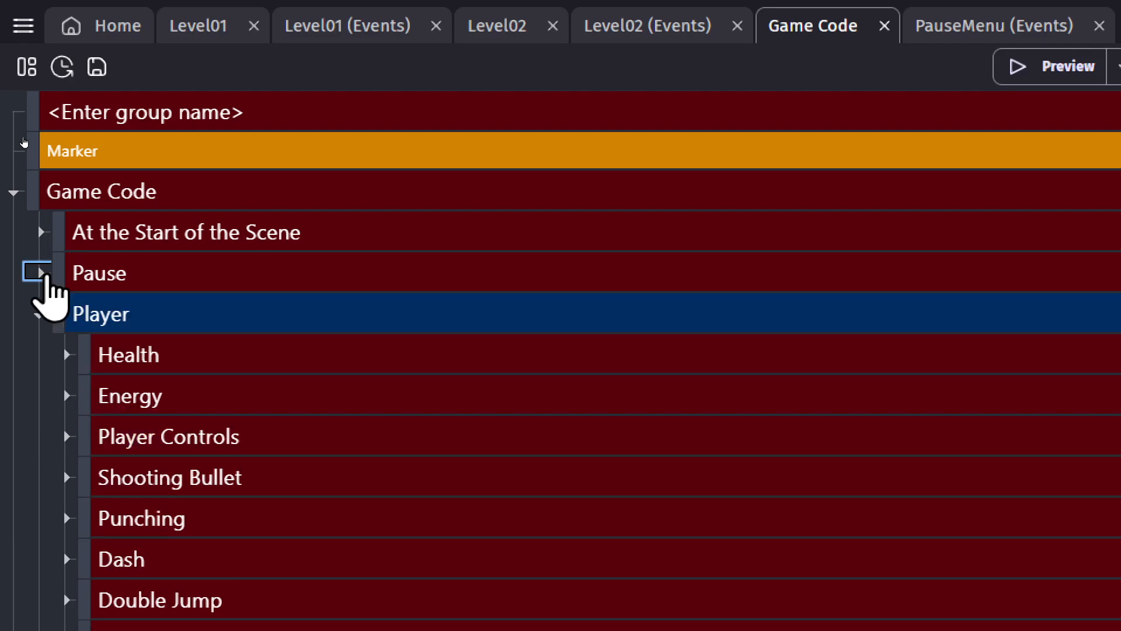
scroll(69, 594, "down", 4)
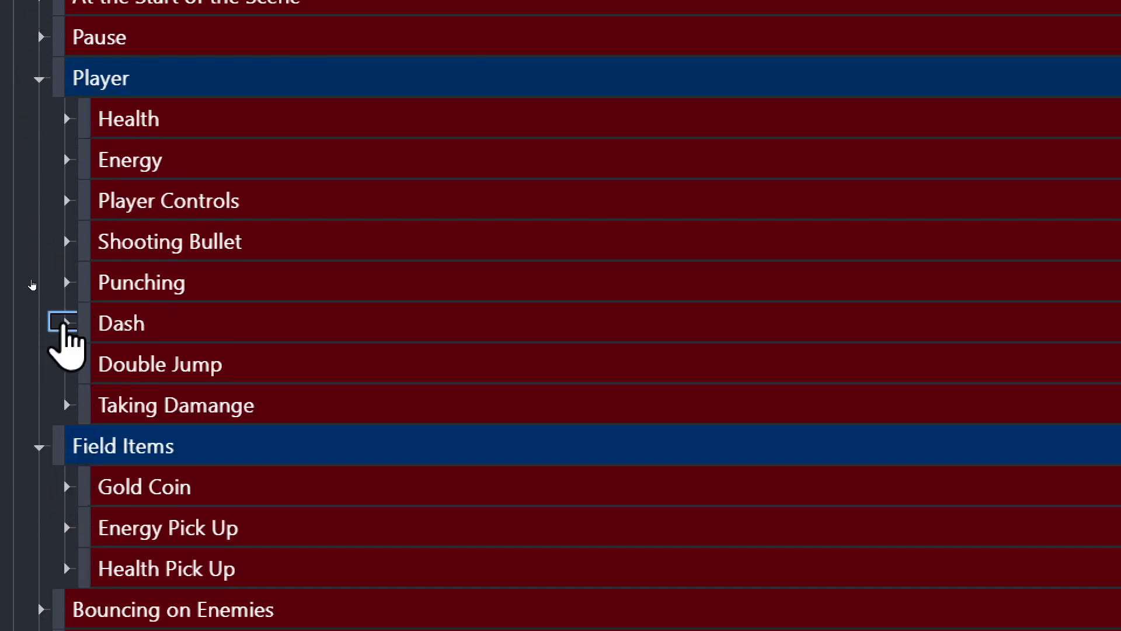
left_click(64, 323)
scroll(80, 517, "down", 4)
scroll(80, 525, "up", 2)
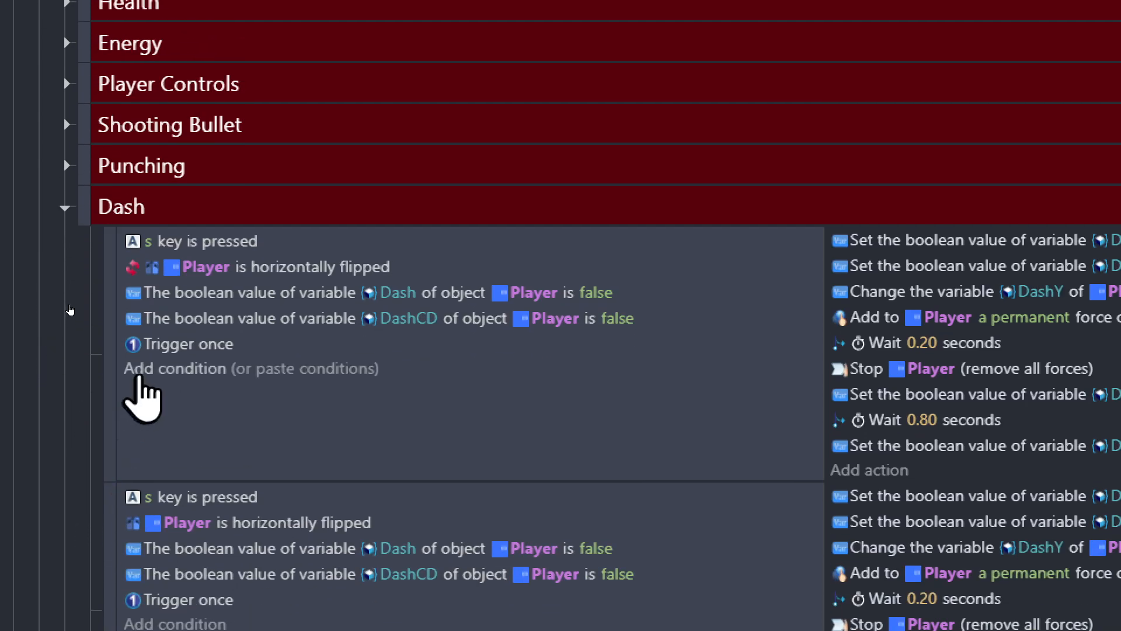
key("ctrl+v")
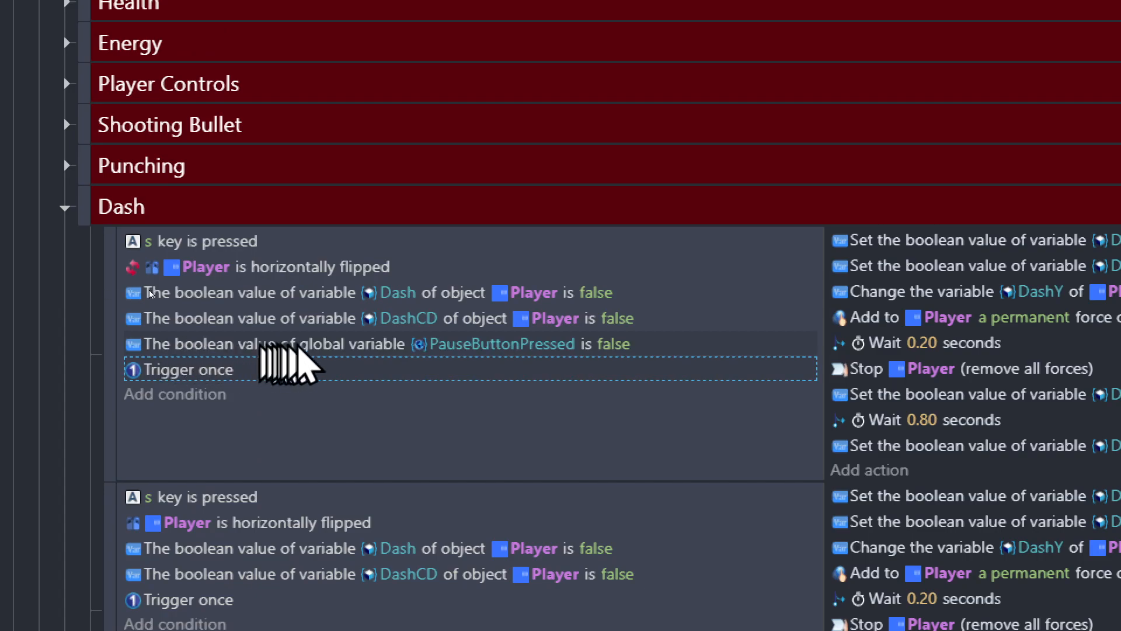
Change the copied condition's variable in the first Dash event to DashButtonPressed.
left_click(461, 345)
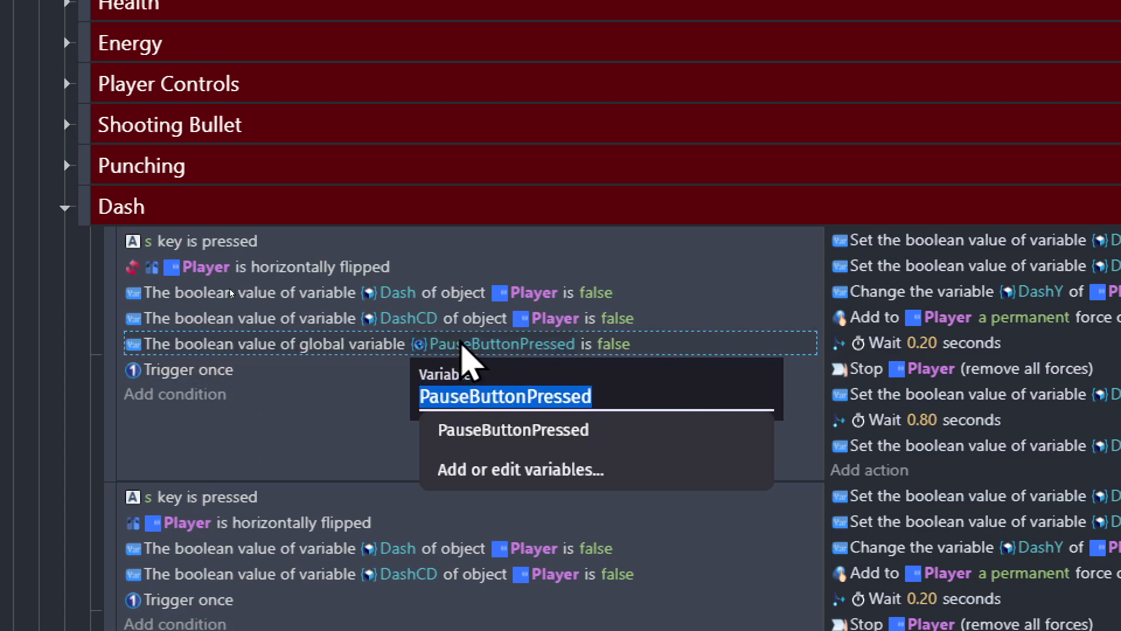
type("Dass")
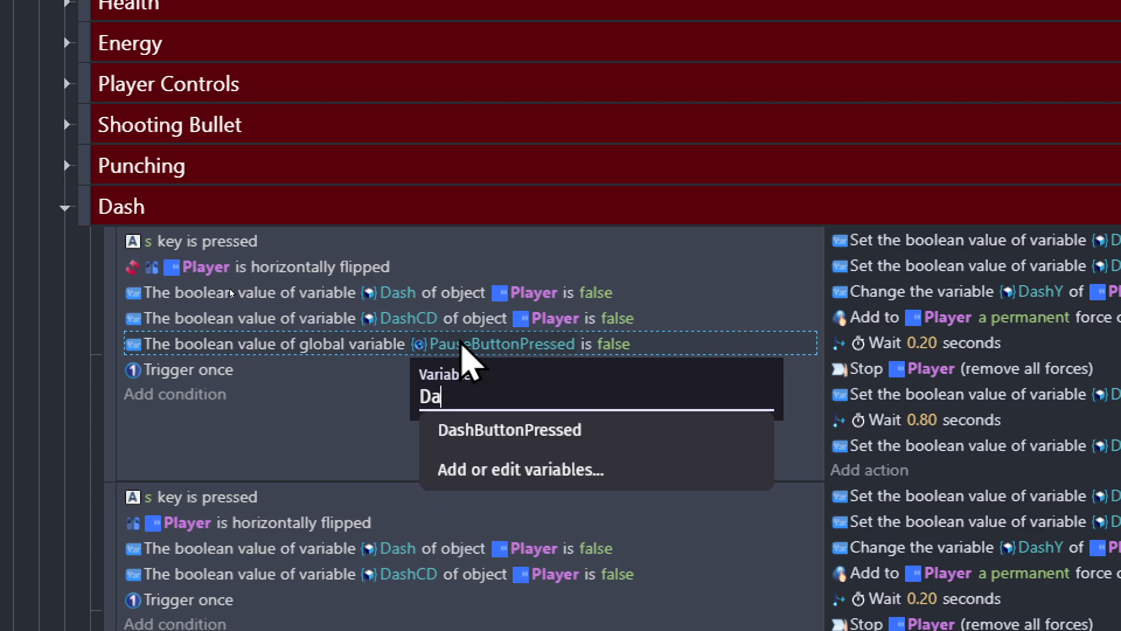
key("BackSpace")
key("Return")
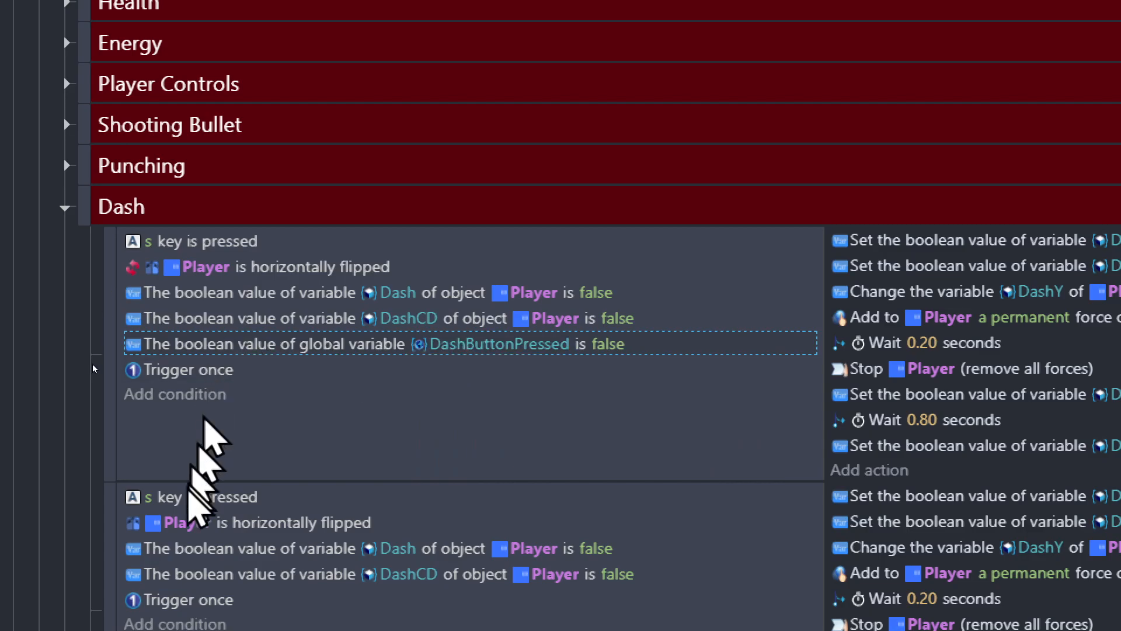
Copy the DashButtonPressed condition into the second Dash event and delete the Trigger once condition from both events.
scroll(175, 502, "down", 2)
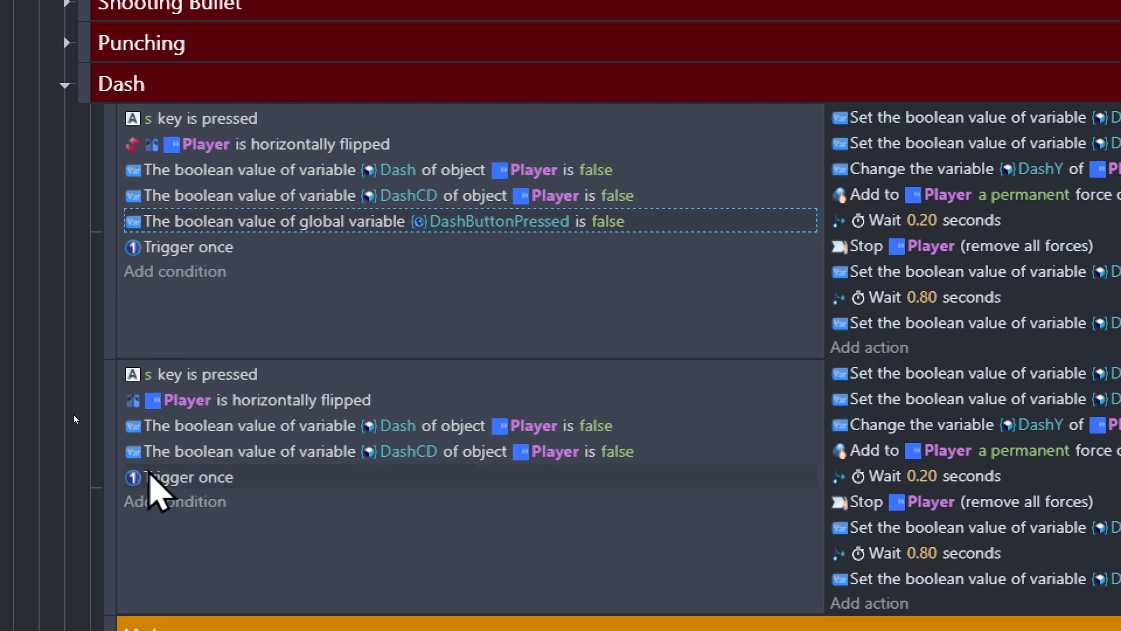
key("ctrl+v")
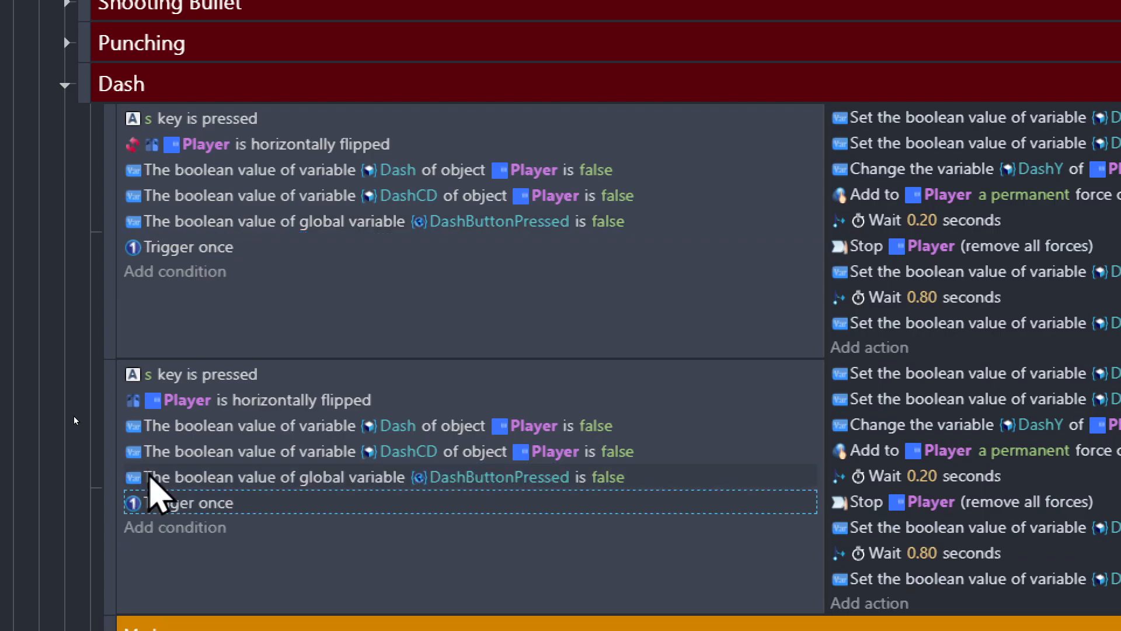
key("Delete")
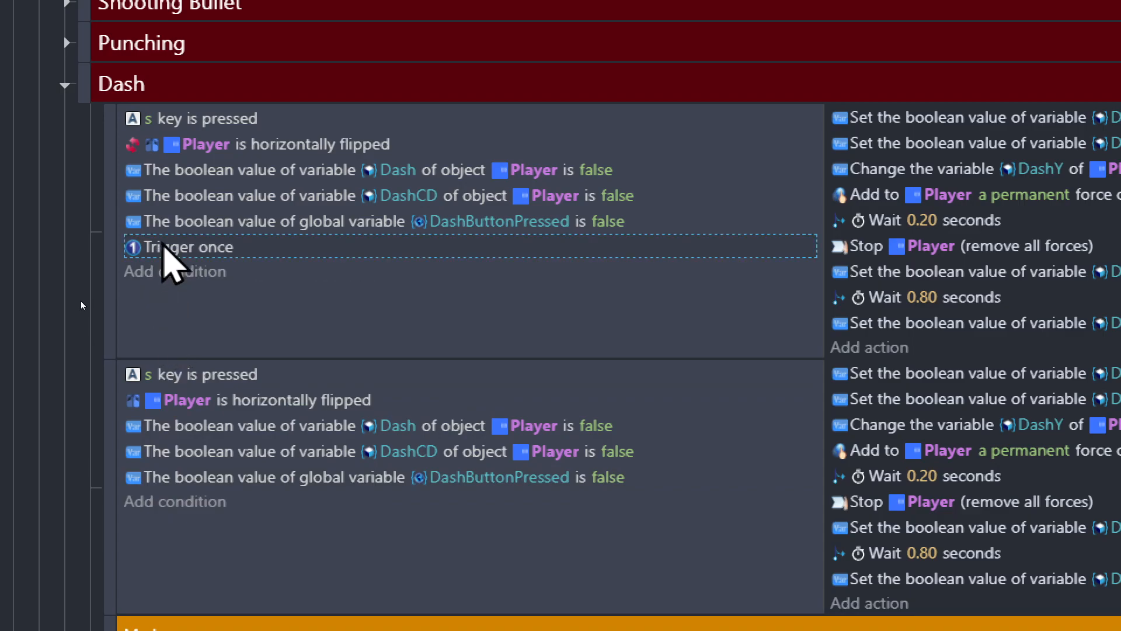
key("Delete")
Copy the action setting PauseButtonPressed to true from the Pause group to the start of the first Dash event's actions.
scroll(478, 149, "up", 3)
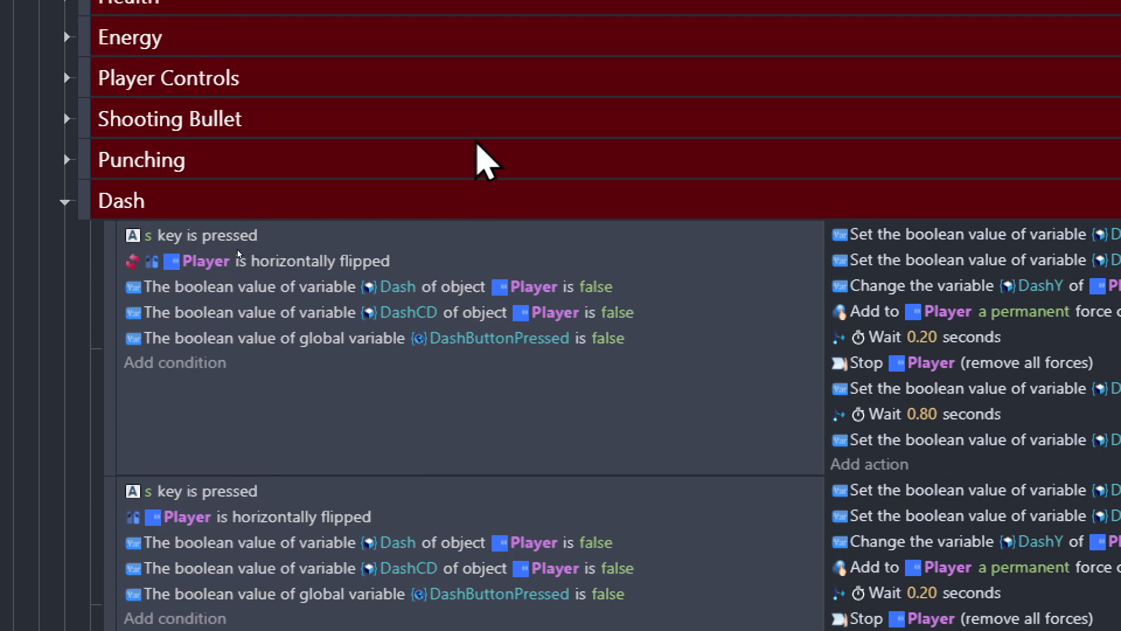
scroll(476, 145, "up", 7)
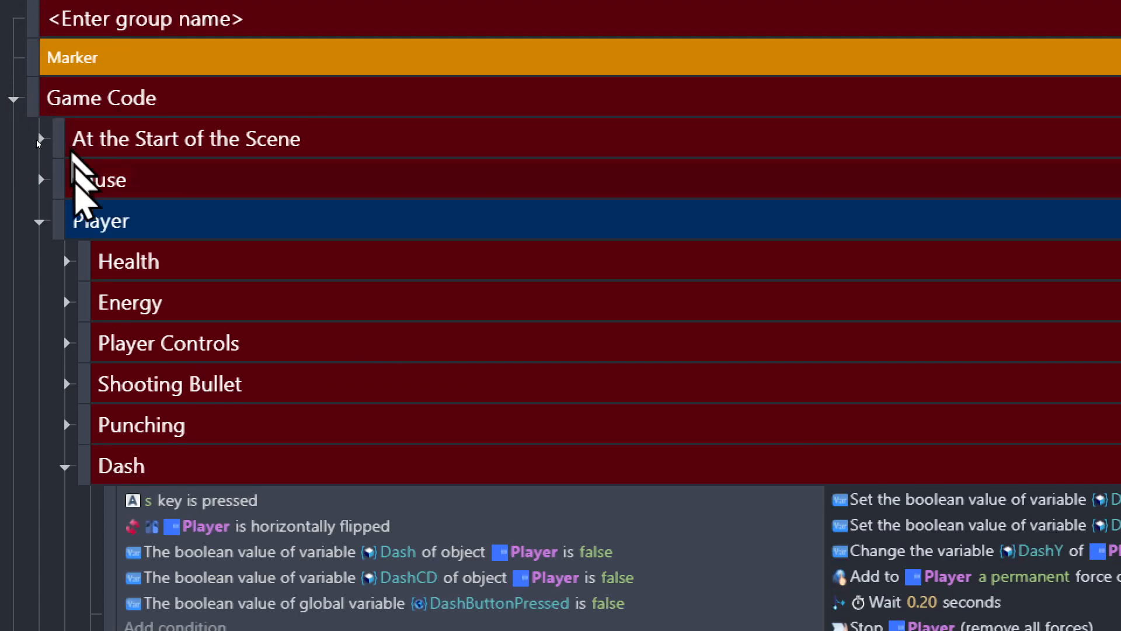
left_click(40, 180)
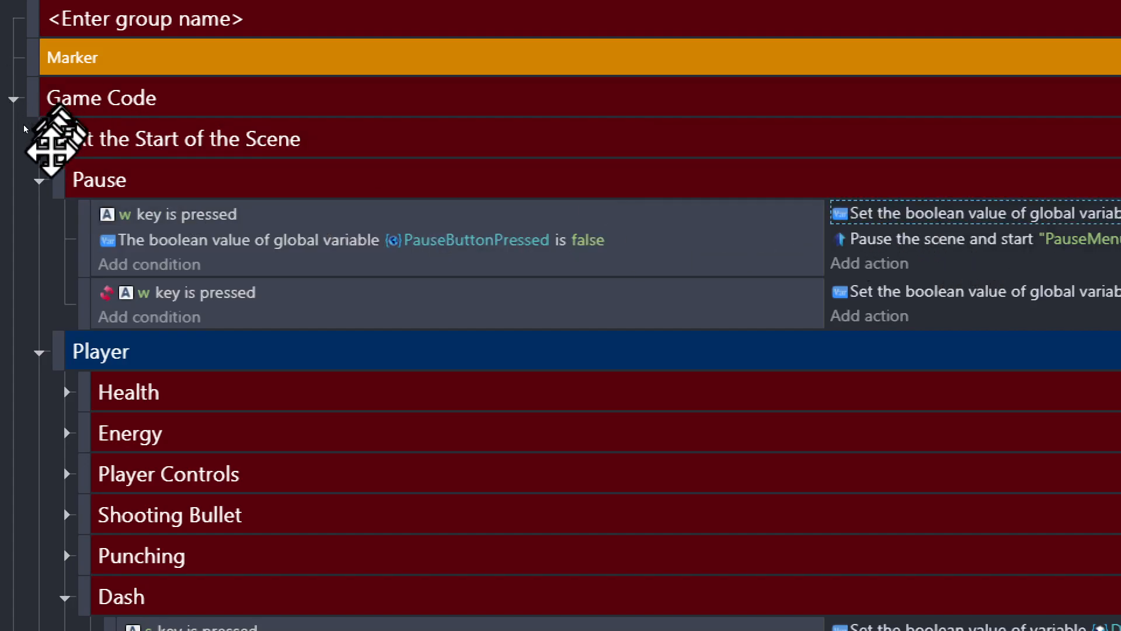
left_click(36, 181)
scroll(876, 567, "down", 4)
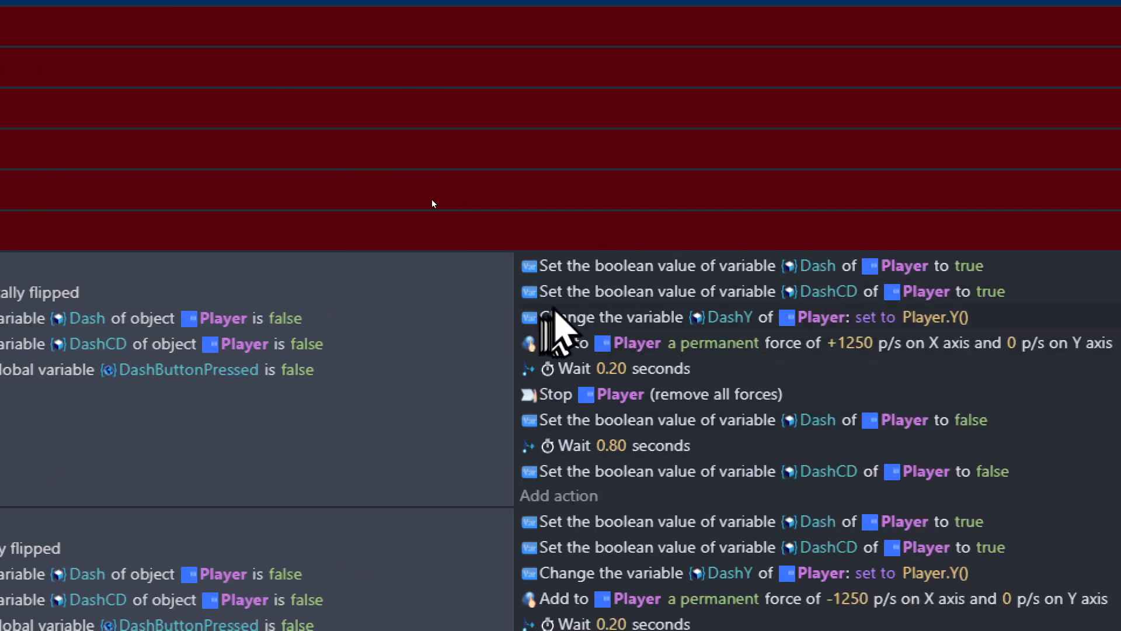
left_click(554, 295)
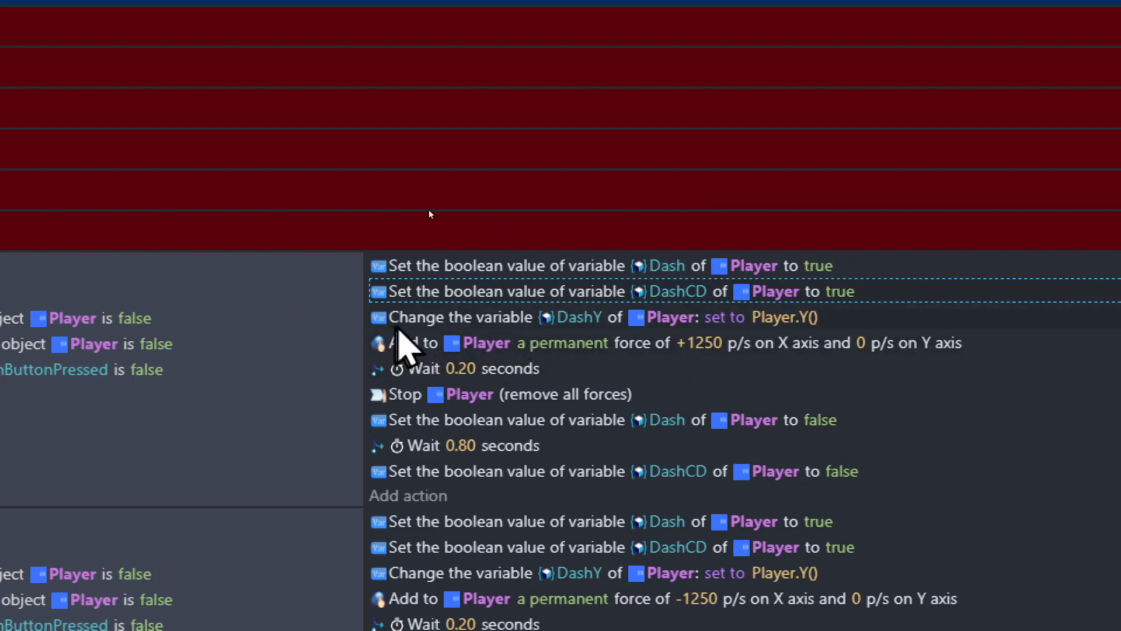
left_click(406, 268)
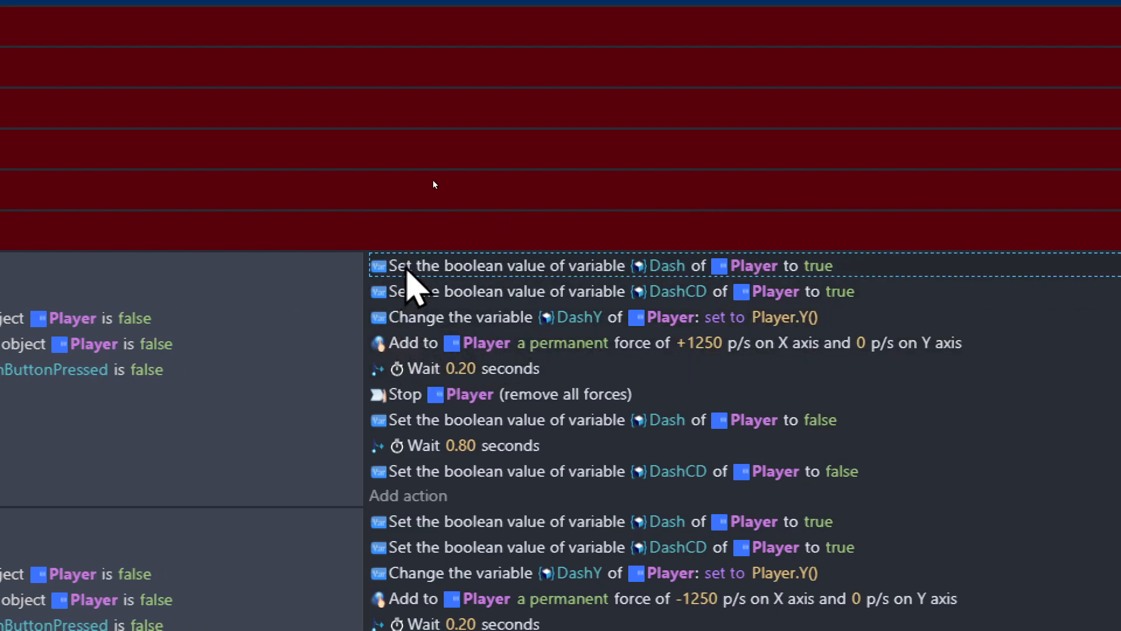
key("ctrl+v")
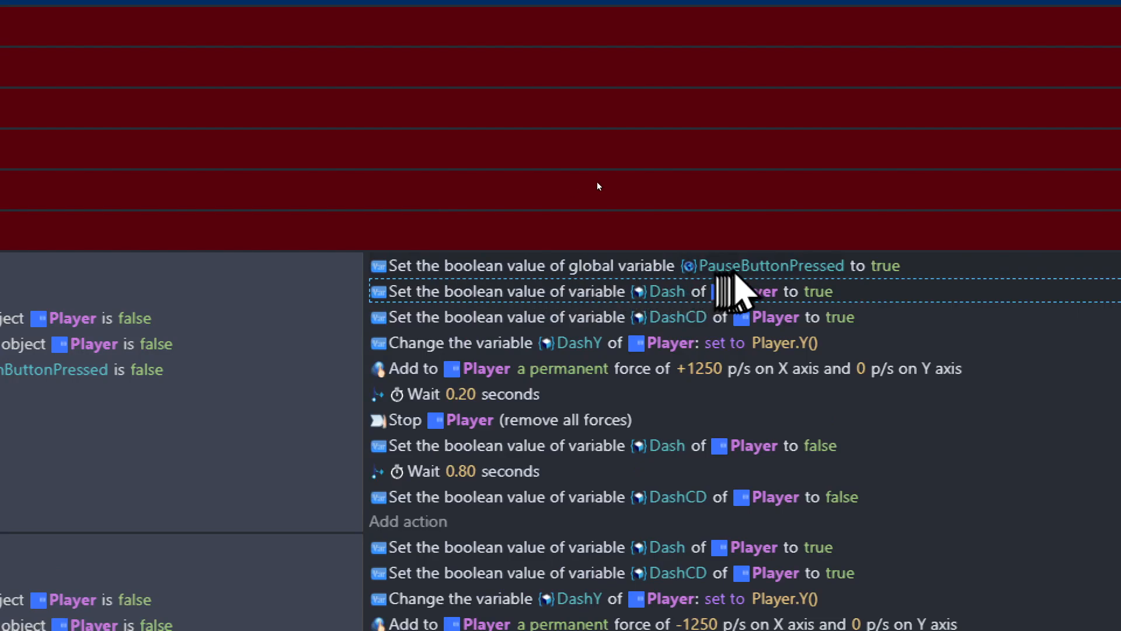
Change the first Dash event's copied action to DashButtonPressed and copy it to the start of the second Dash event's actions.
left_click(733, 266)
type("Dasg")
key("BackSpace")
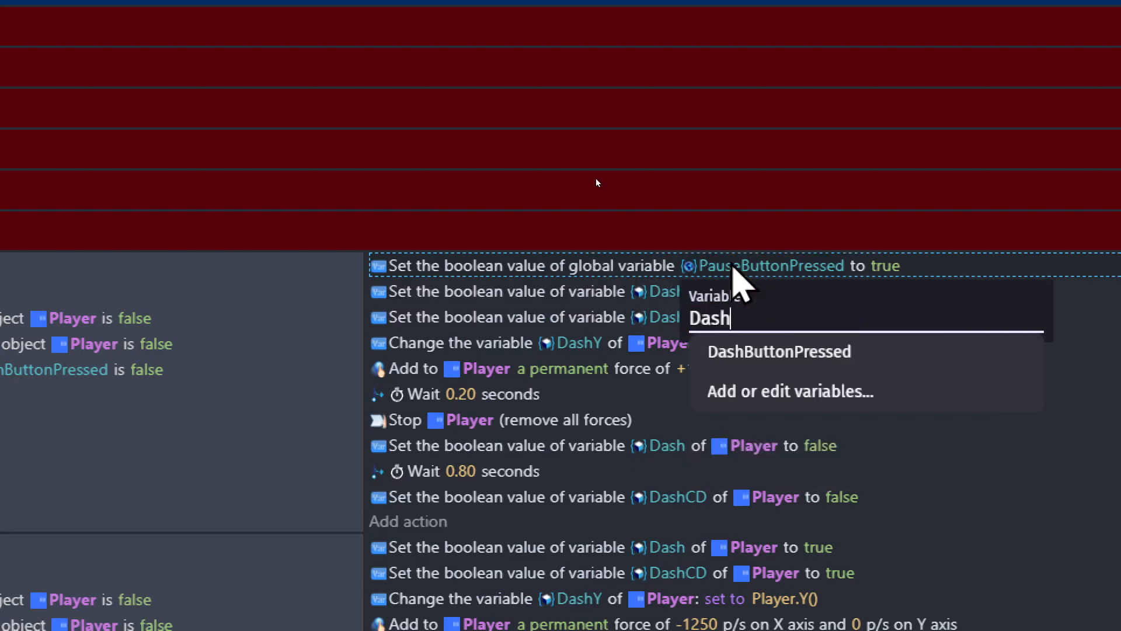
type("hB")
key("Return")
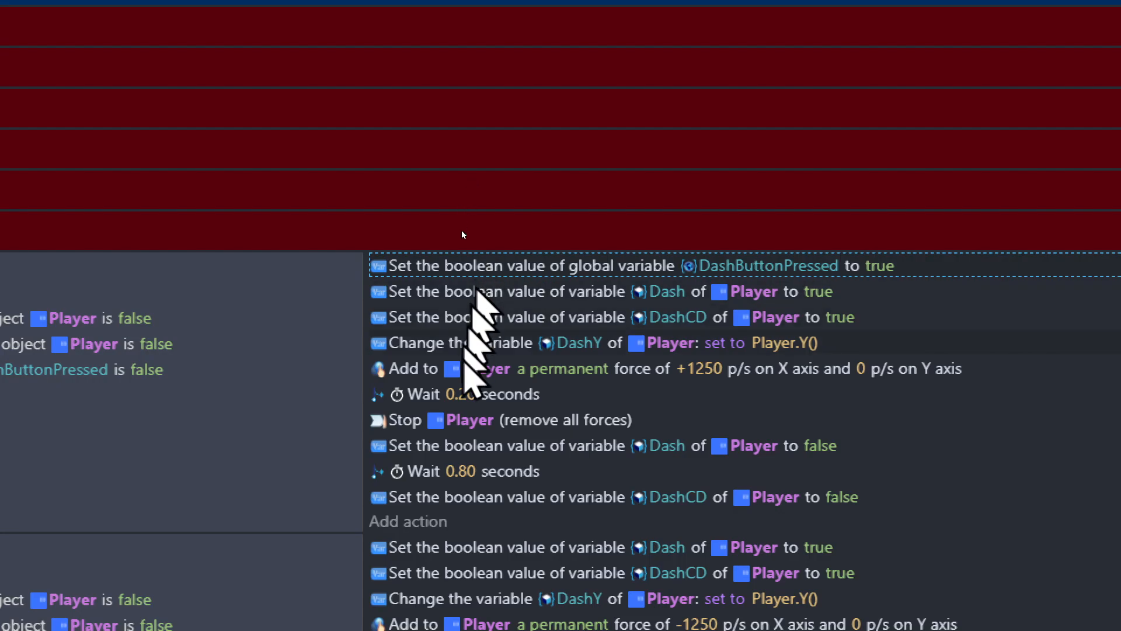
scroll(458, 352, "down", 5)
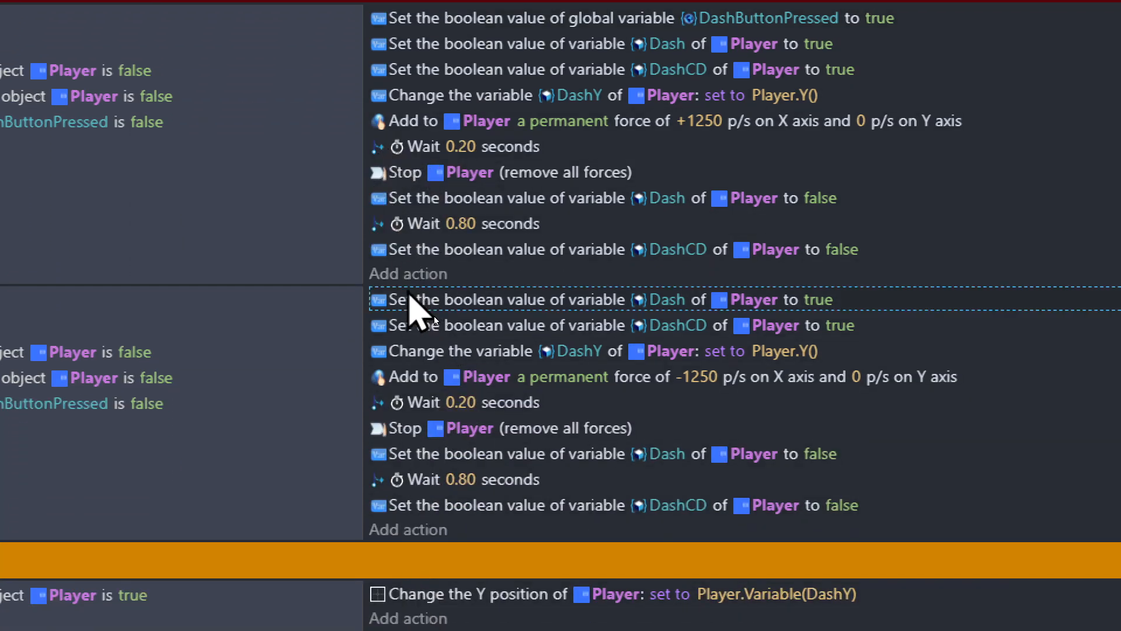
key("ctrl+v")
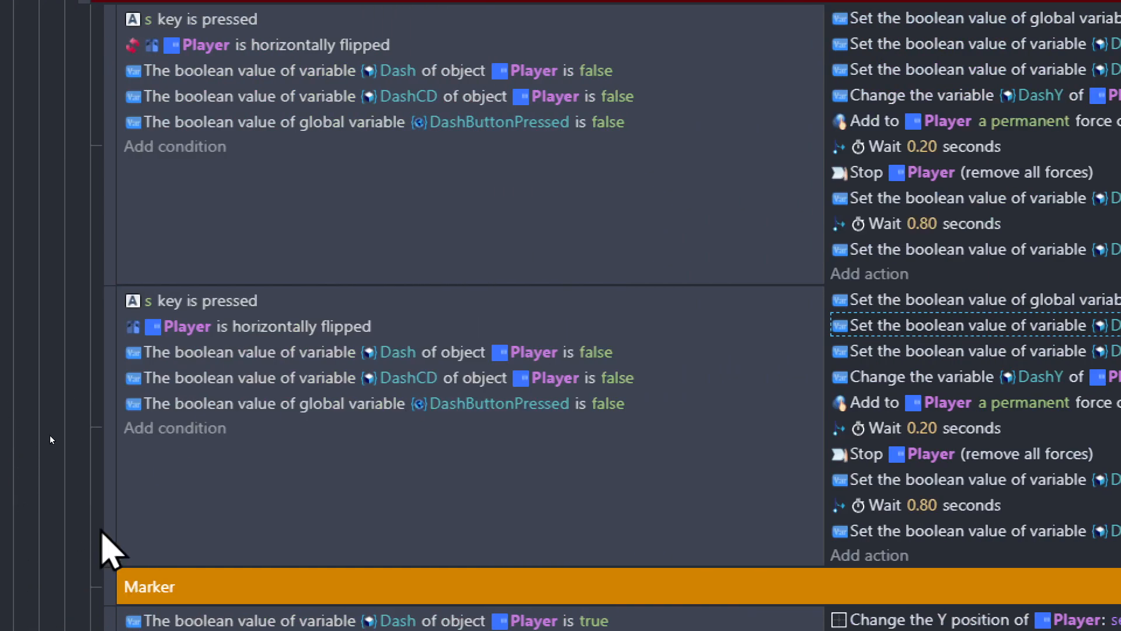
Add a new event below the second Dash event containing an inverted copy of its "s key is pressed" condition.
left_click(106, 513)
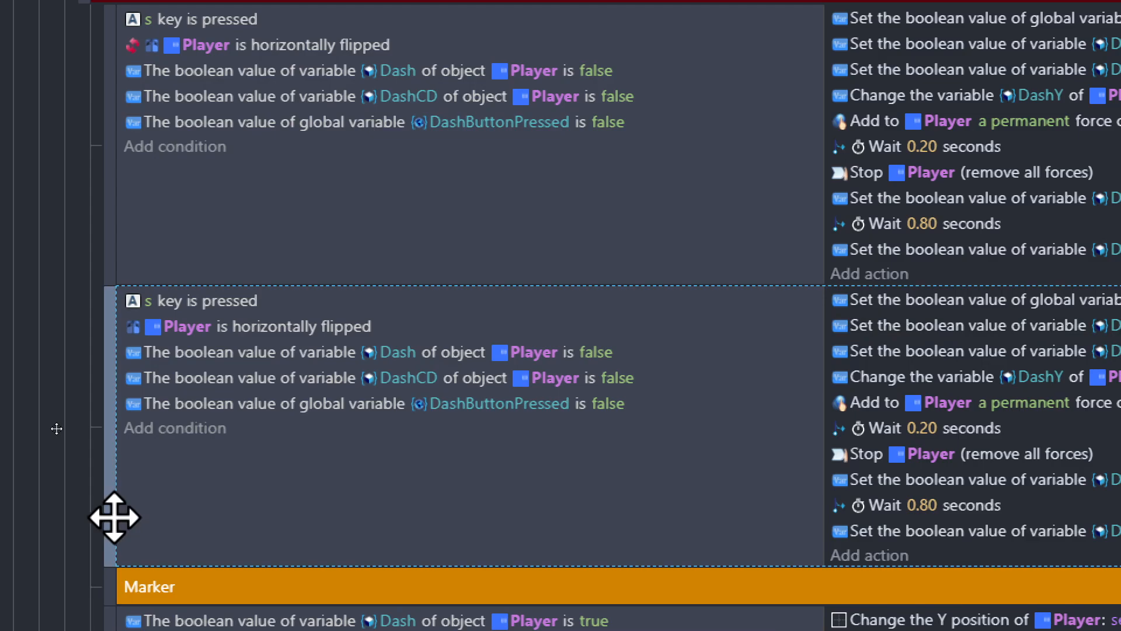
key("shift+a")
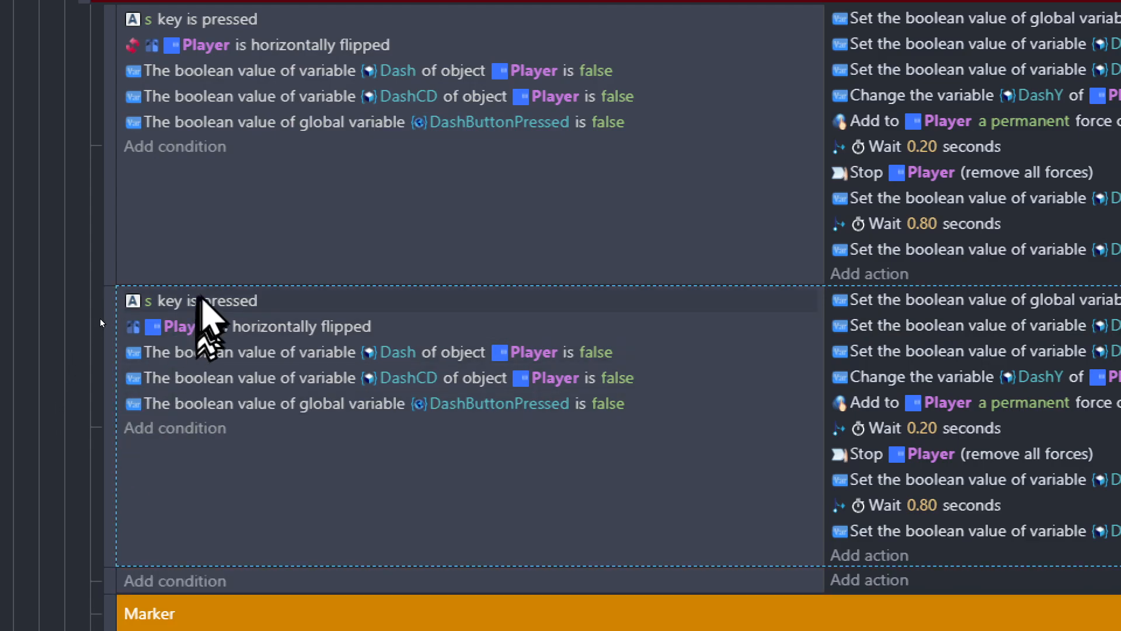
left_click(211, 299)
key("ctrl+v")
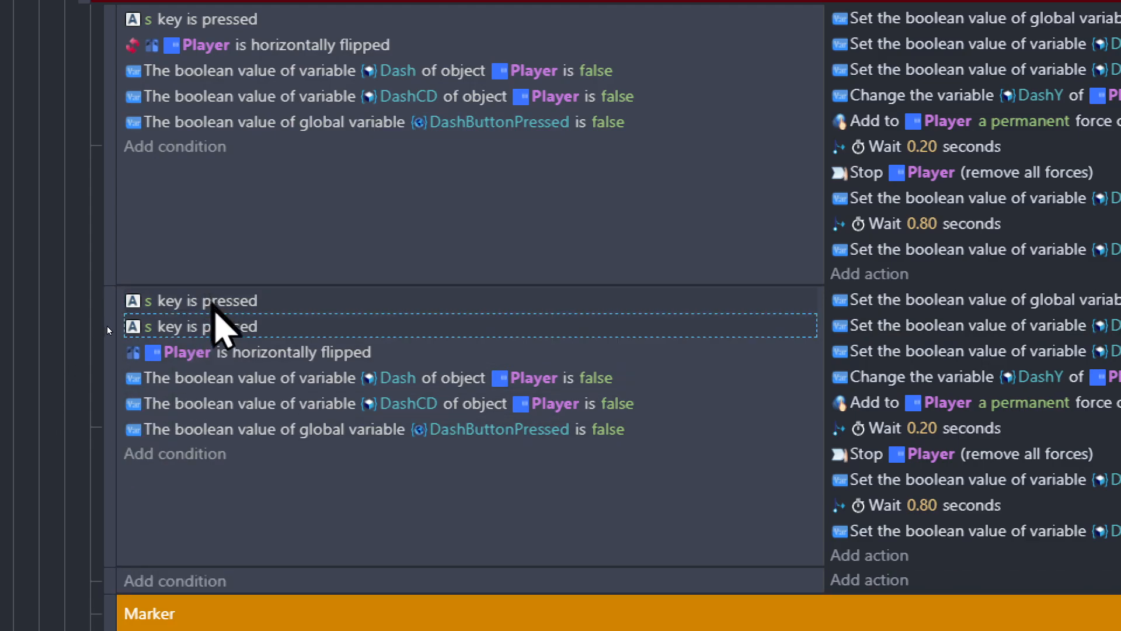
mouse_move(231, 327)
left_mouse_down()
mouse_move(225, 461)
mouse_move(184, 603)
mouse_move(196, 563)
left_mouse_up()
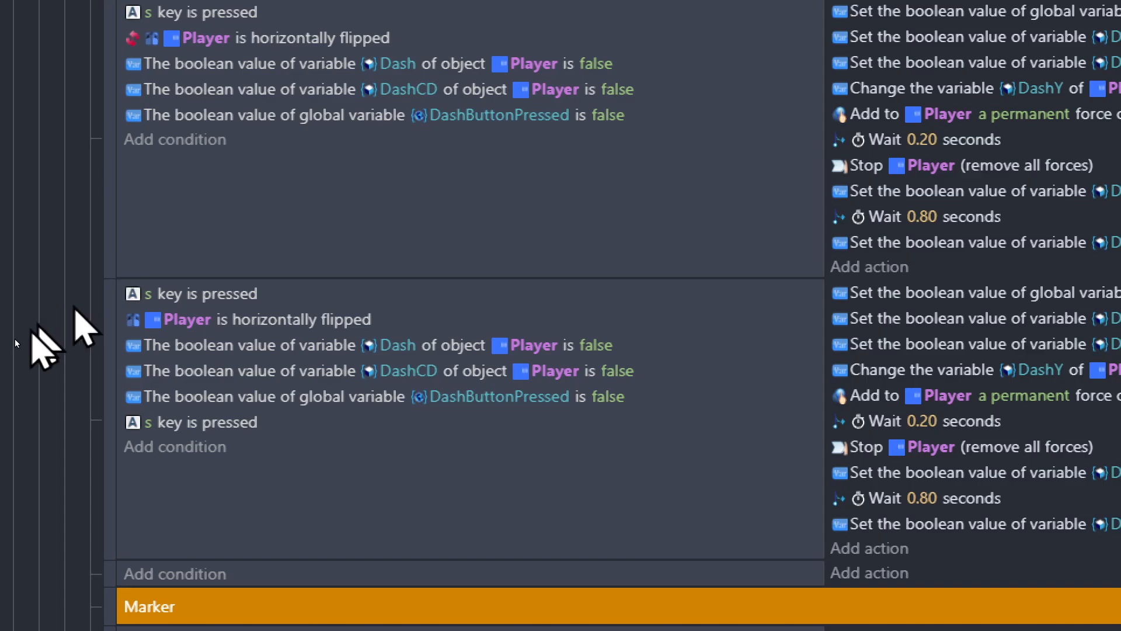
scroll(30, 379, "down", 4)
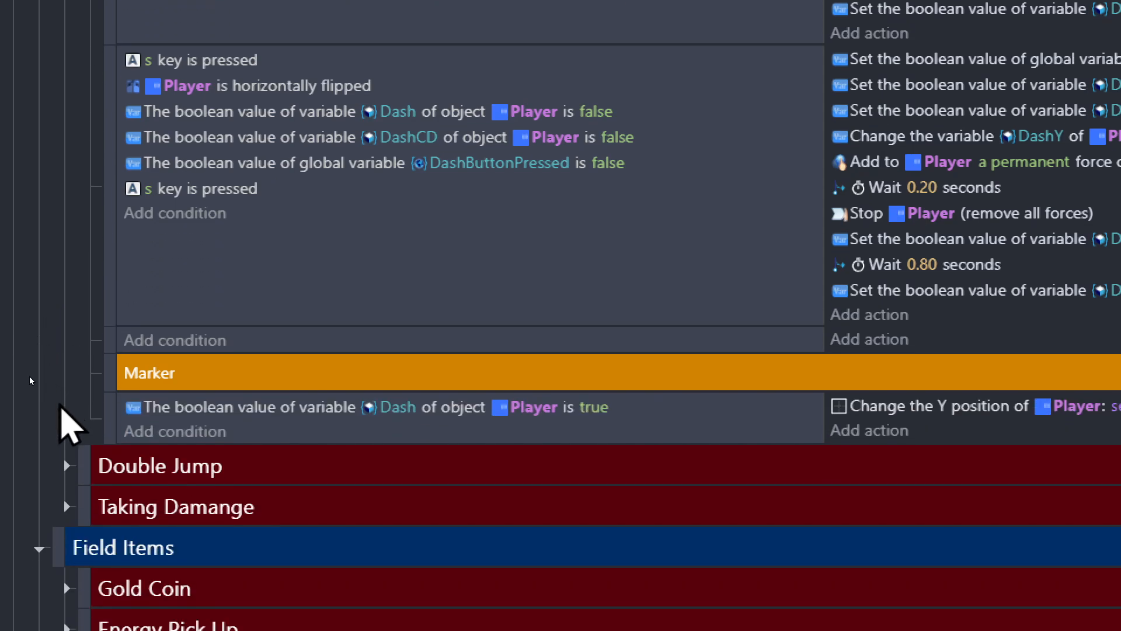
scroll(33, 377, "up", 2)
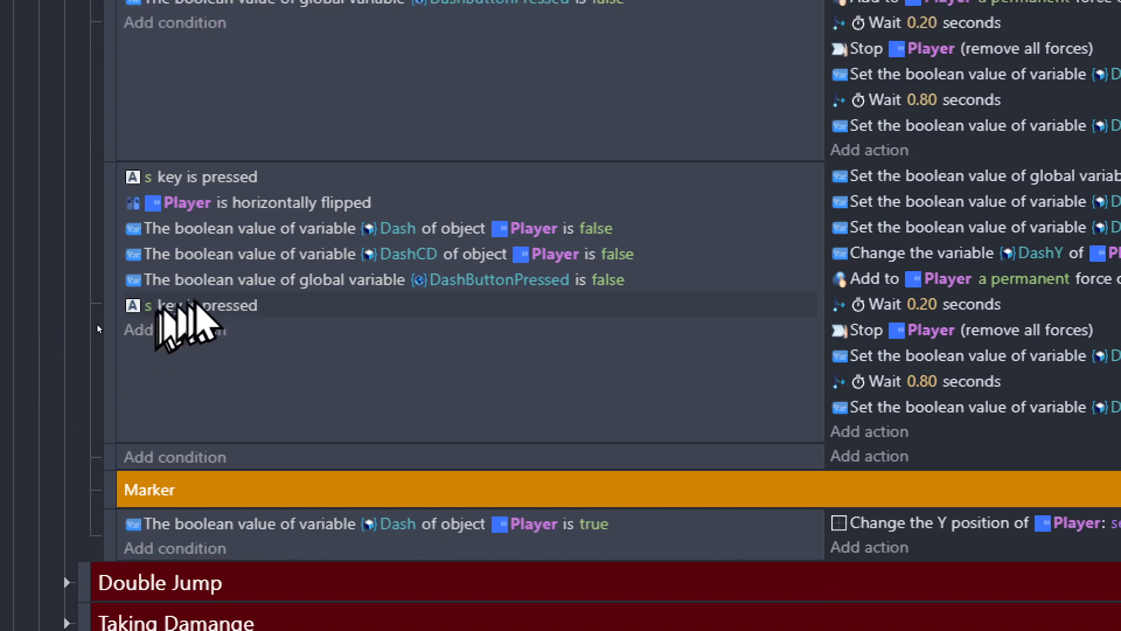
mouse_move(246, 312)
left_mouse_down()
mouse_move(218, 483)
mouse_move(242, 489)
left_mouse_up()
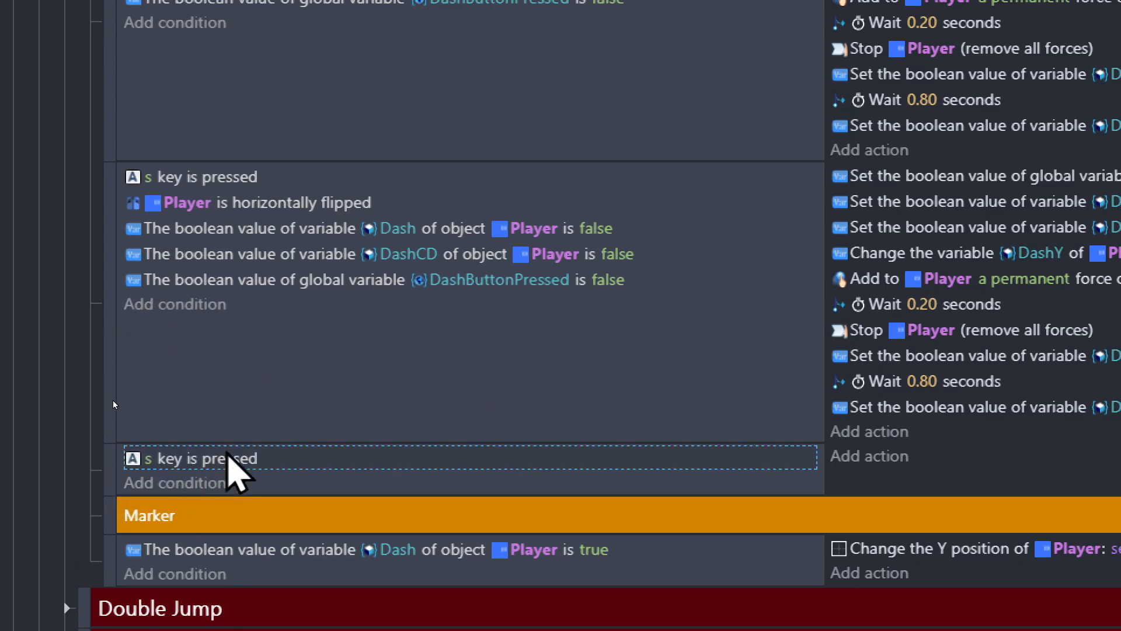
left_click(231, 459)
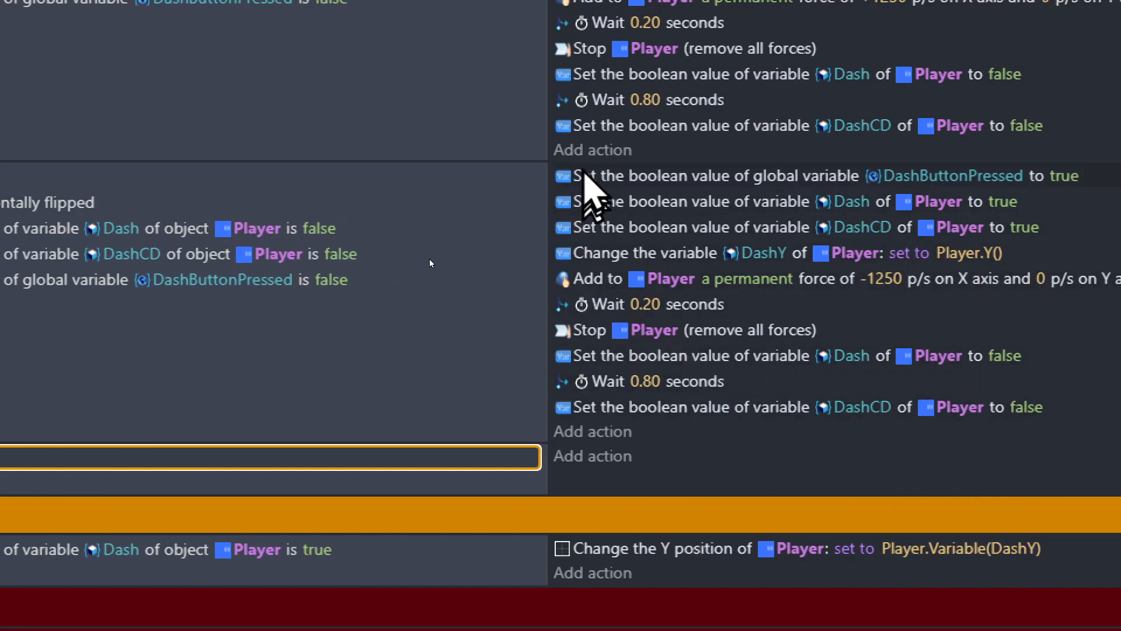
Copy the DashButtonPressed action from the second Dash event into the new inverted s-key event and set its value to false.
left_click(586, 175)
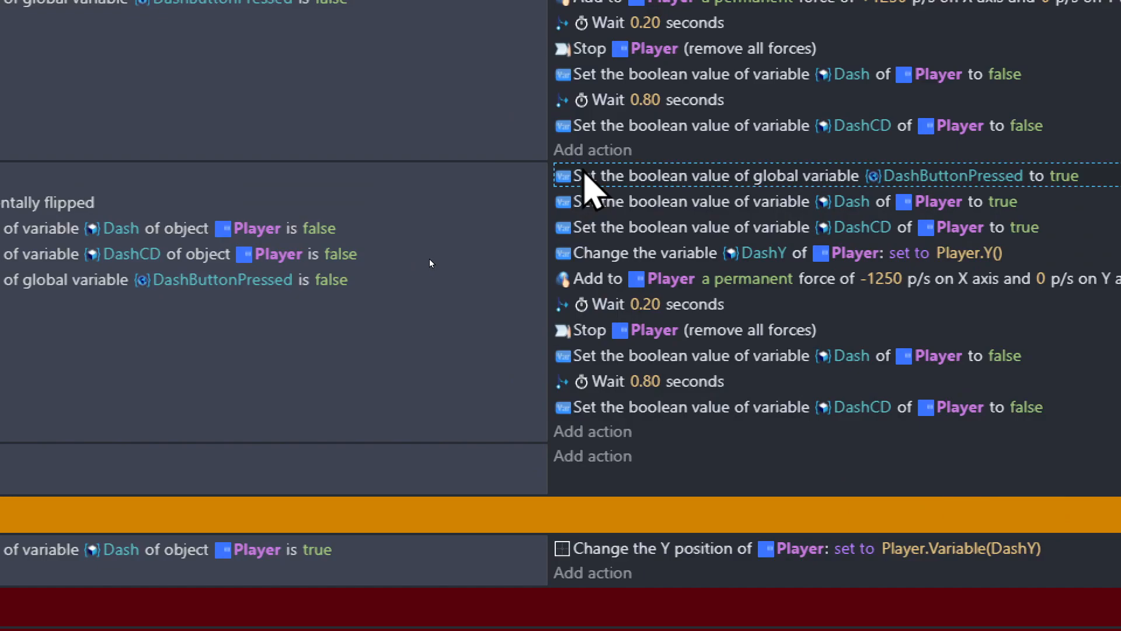
key("ctrl+v")
left_click_drag(593, 201, 600, 513)
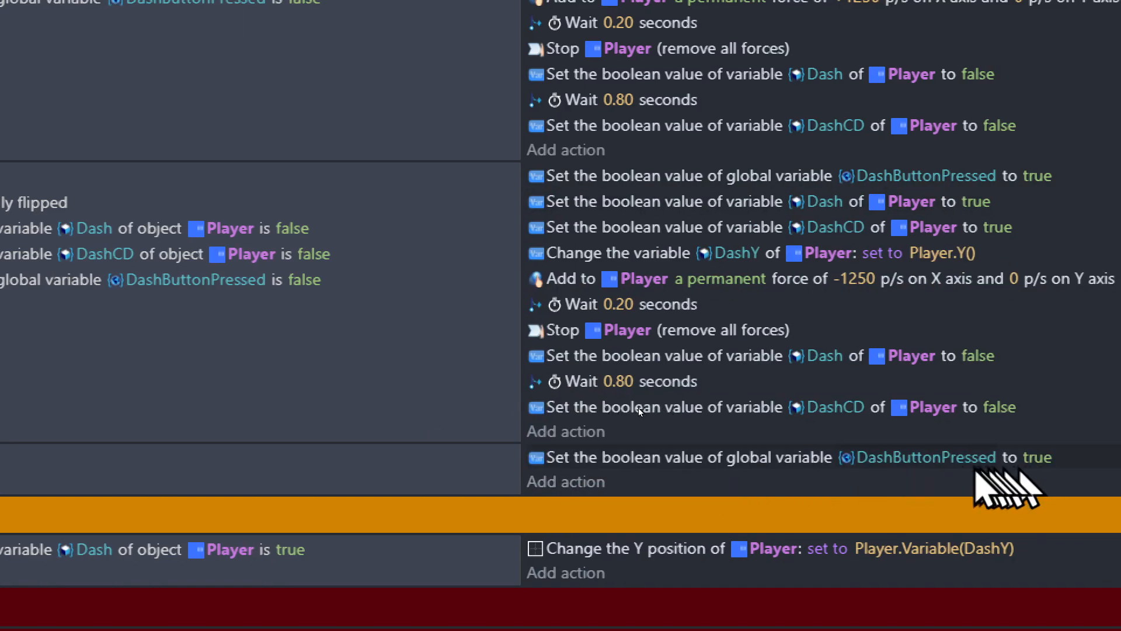
left_click(1018, 457)
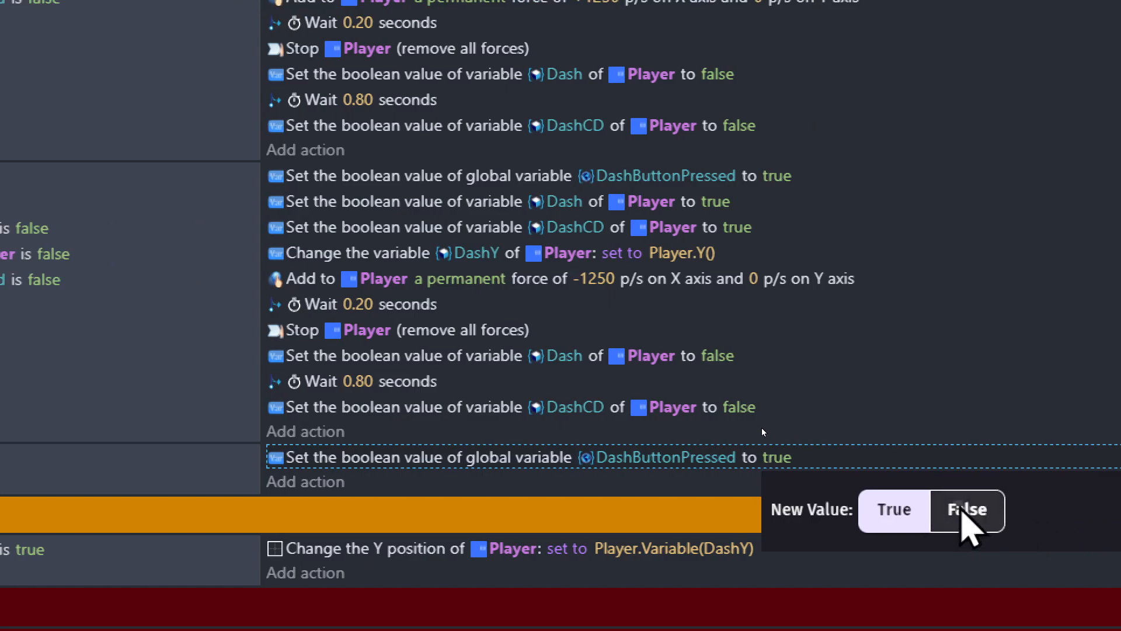
left_click(966, 509)
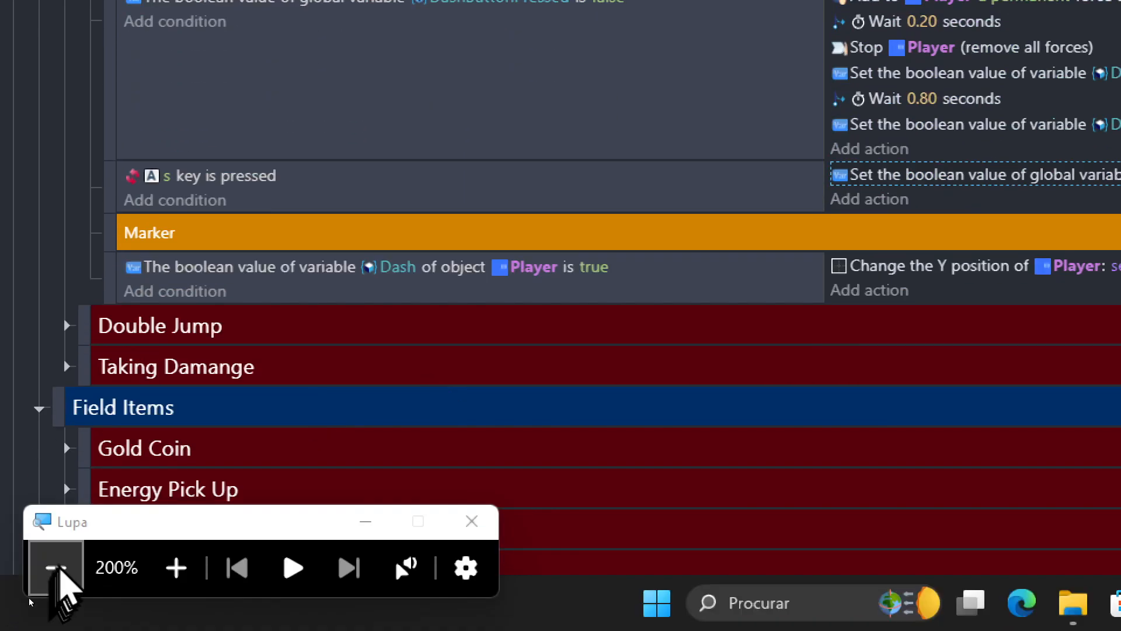
Preview the game and try the player's walking, jumping and shooting on the starting platforms.
left_click(54, 568)
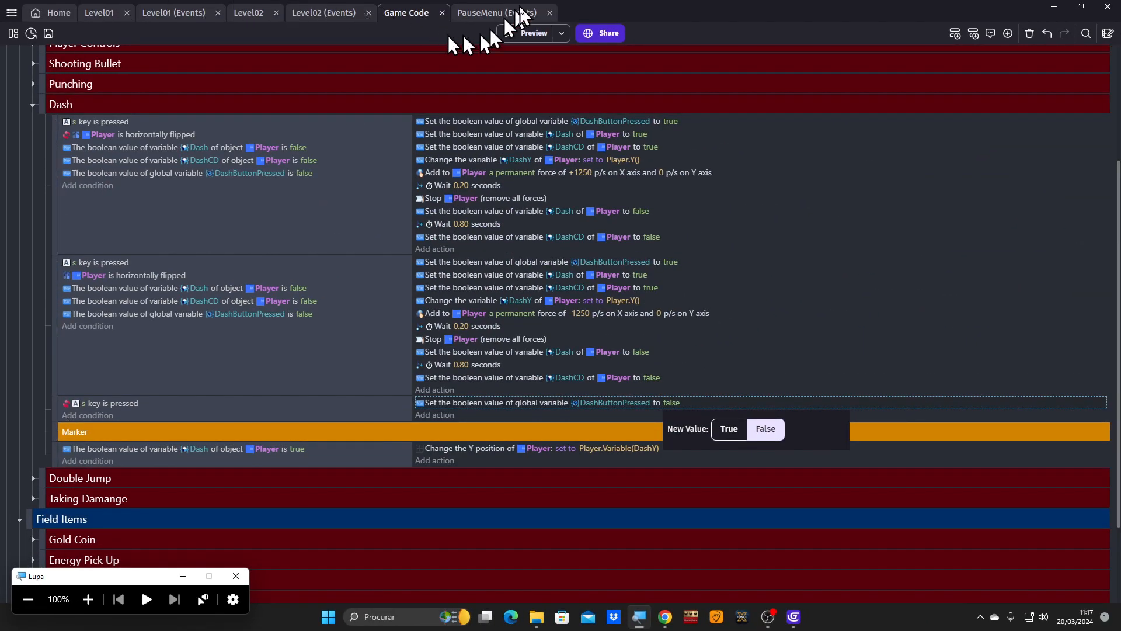
left_click(505, 32)
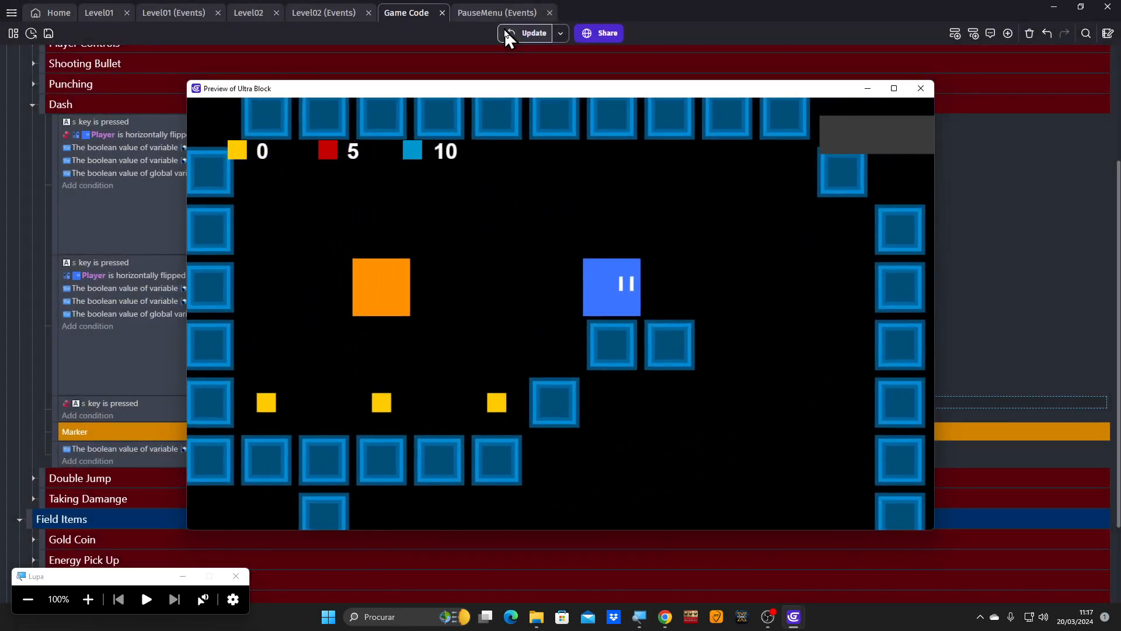
key("Left")
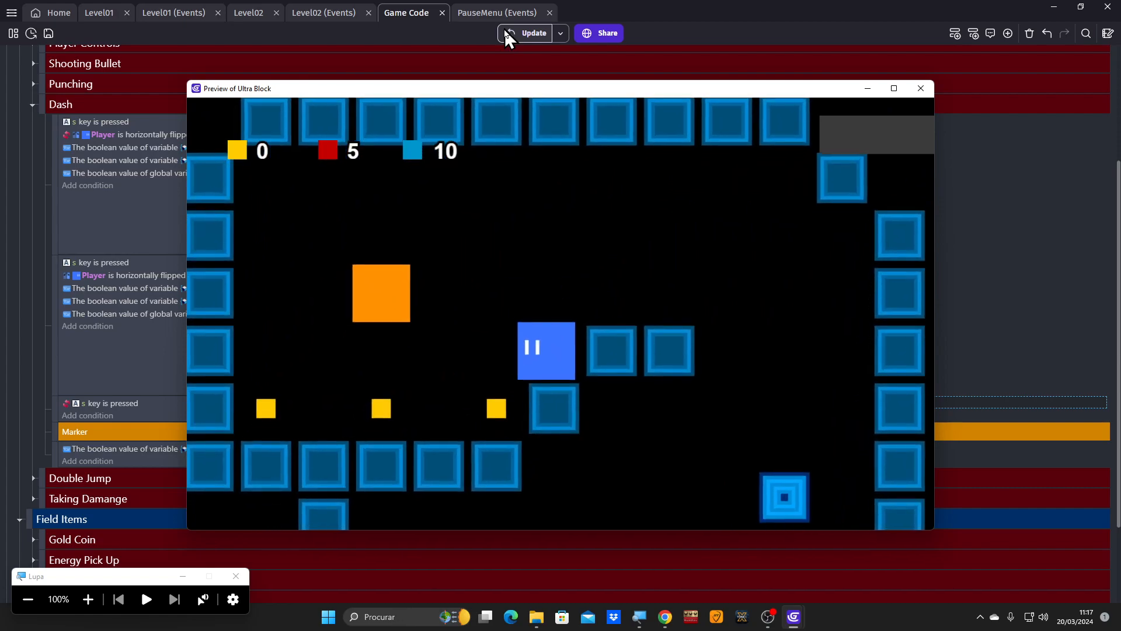
key("Right")
key("space")
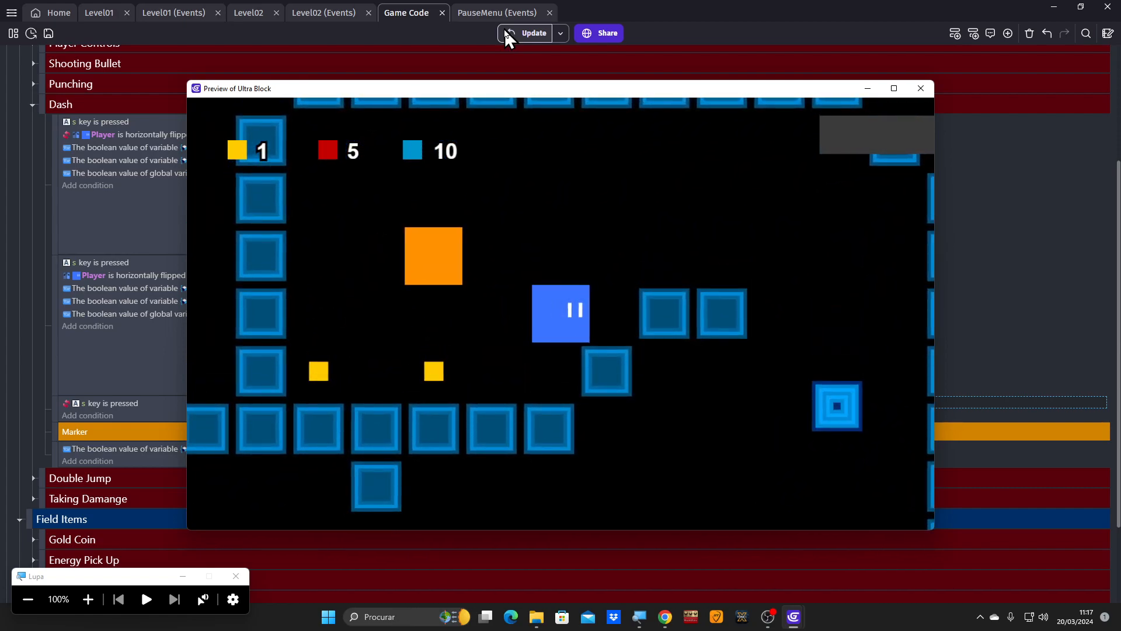
key("space")
key("a")
key("space")
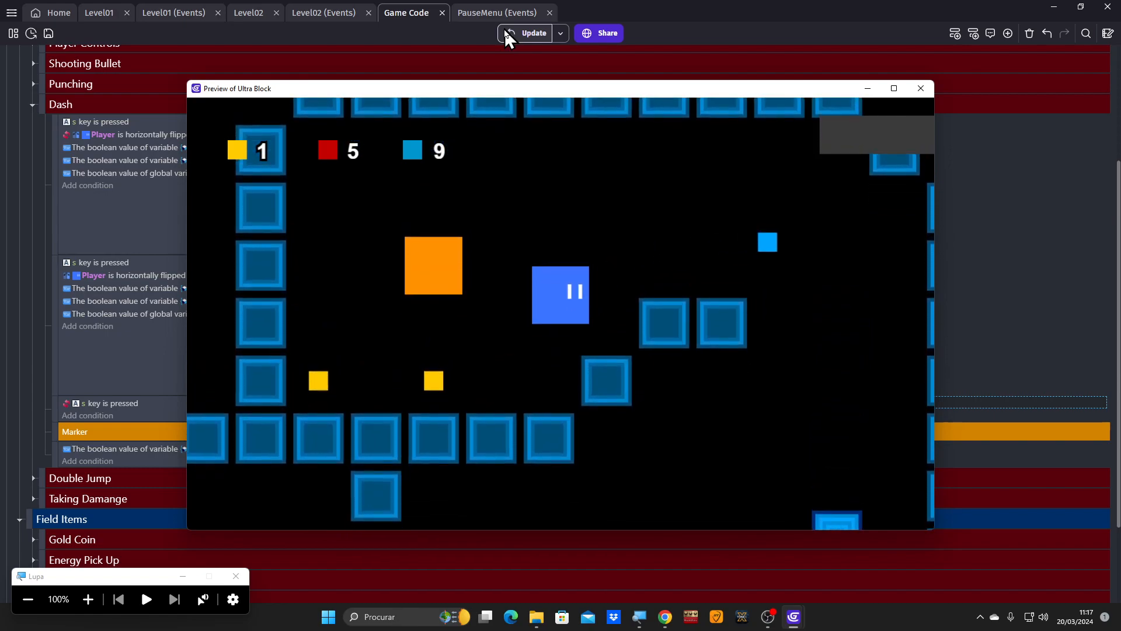
key("Right")
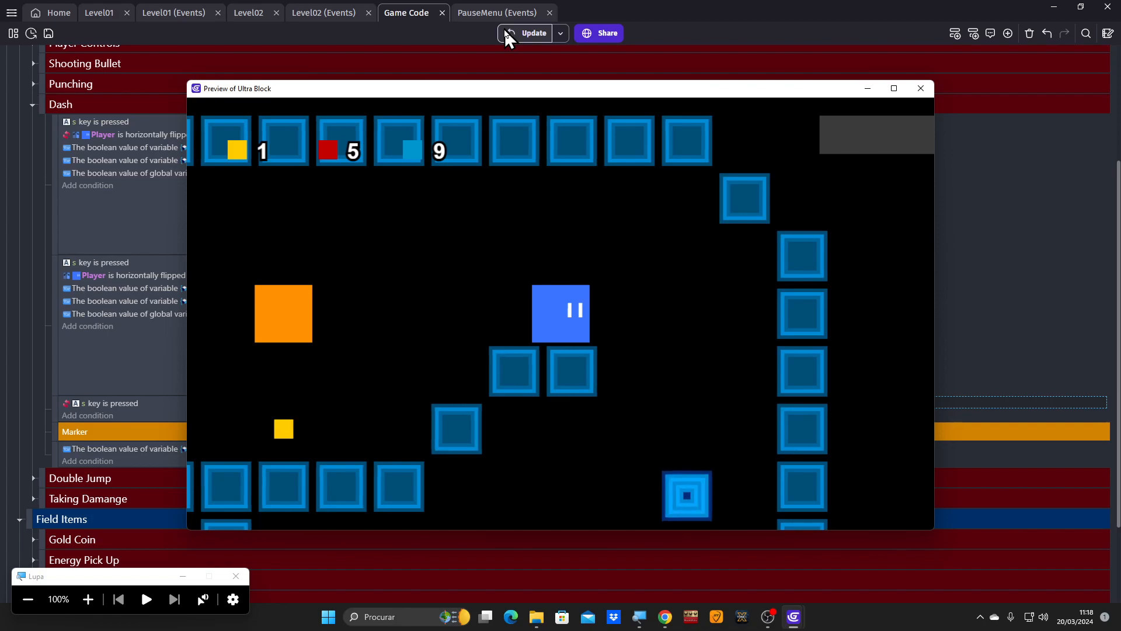
Test the player's movement and dash in both directions around the starting platforms.
key("Left")
key("Right")
key("Left")
key("Right")
key("Left")
key("Right")
key("Left")
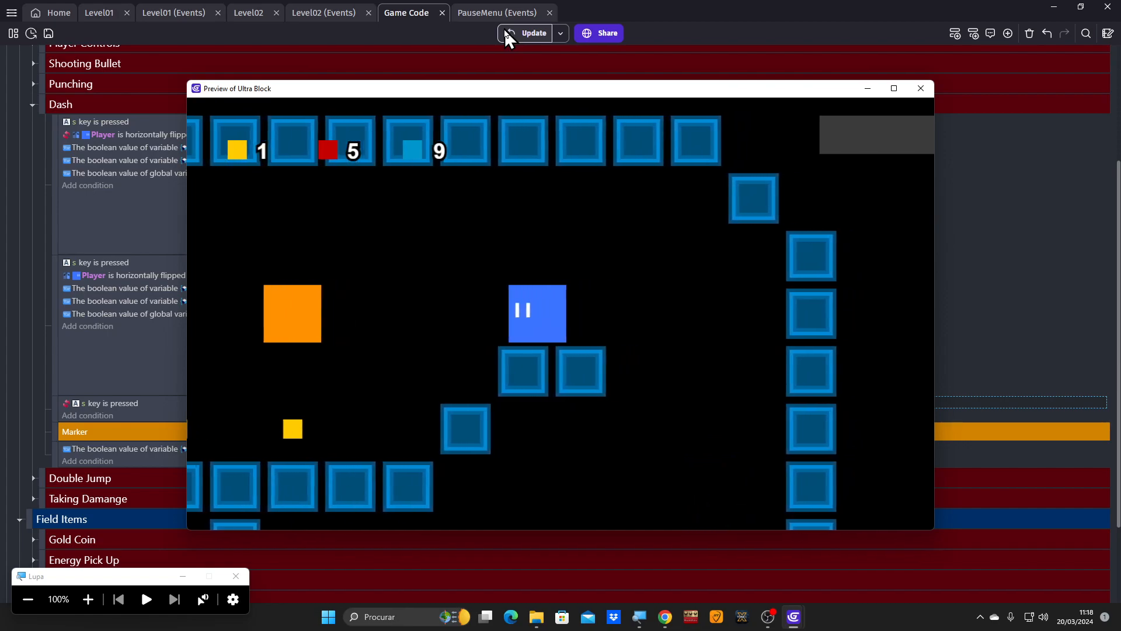
key("Up")
key("Right")
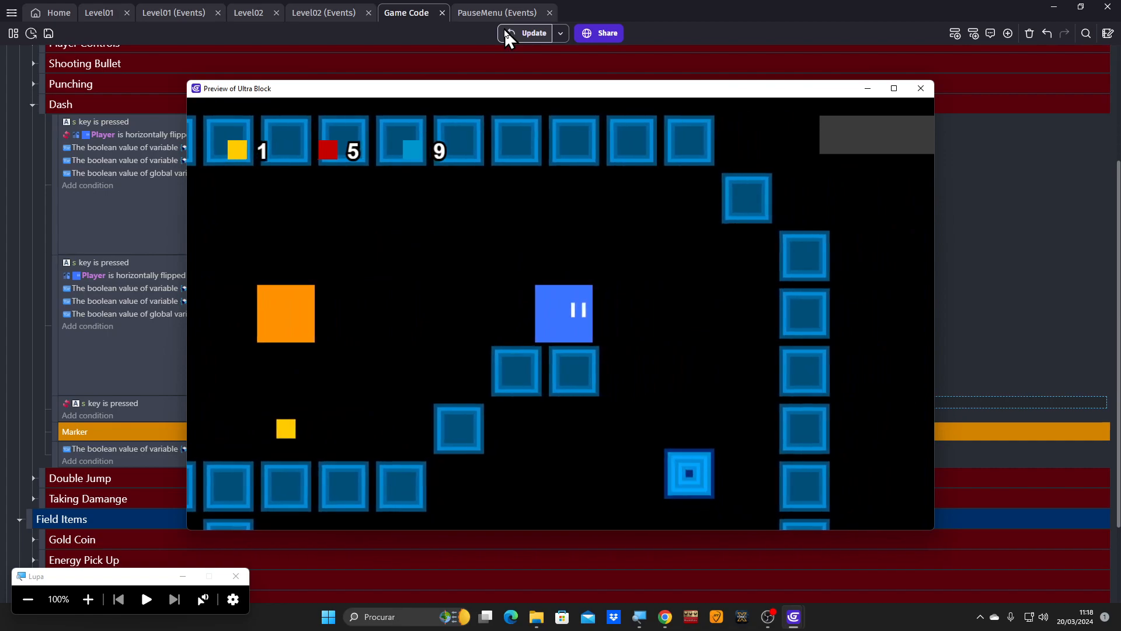
key("Left")
key("Right")
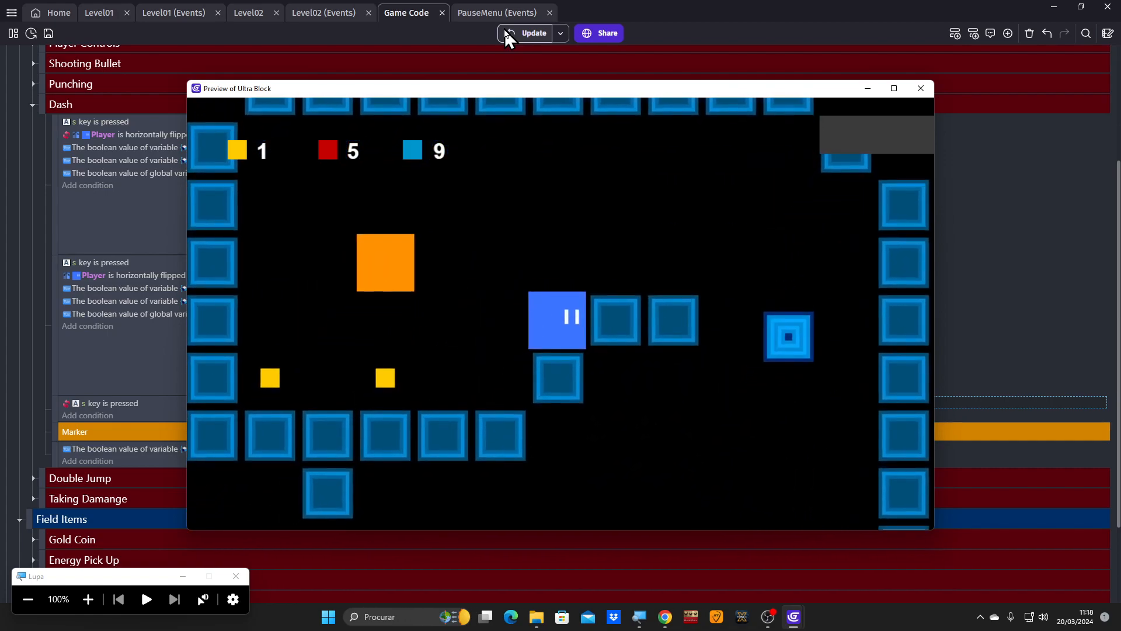
key("Up")
key("Left")
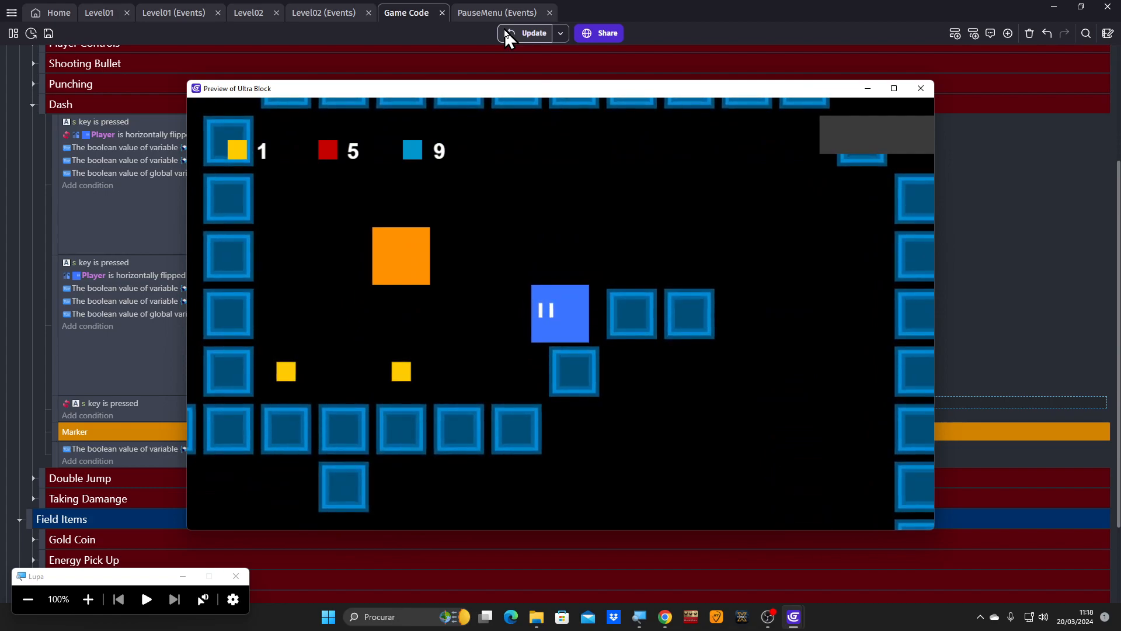
key("Up")
key("Left")
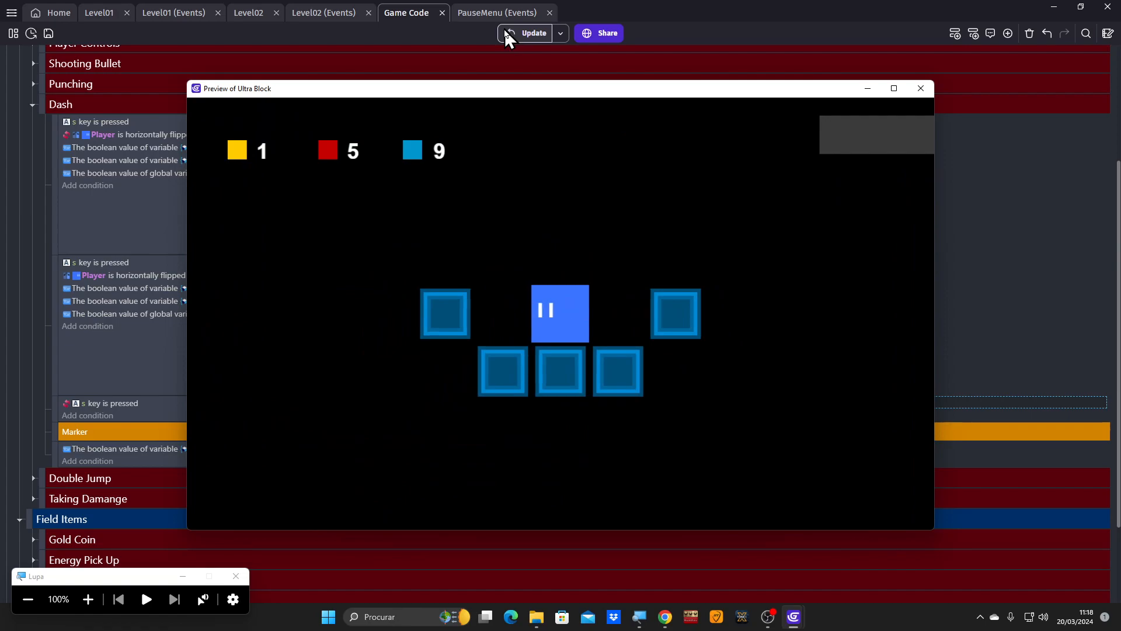
Test jumping and dashing both ways over the small five-block platform, and close the game preview.
key("Up")
key("Left")
key("Up")
key("Right")
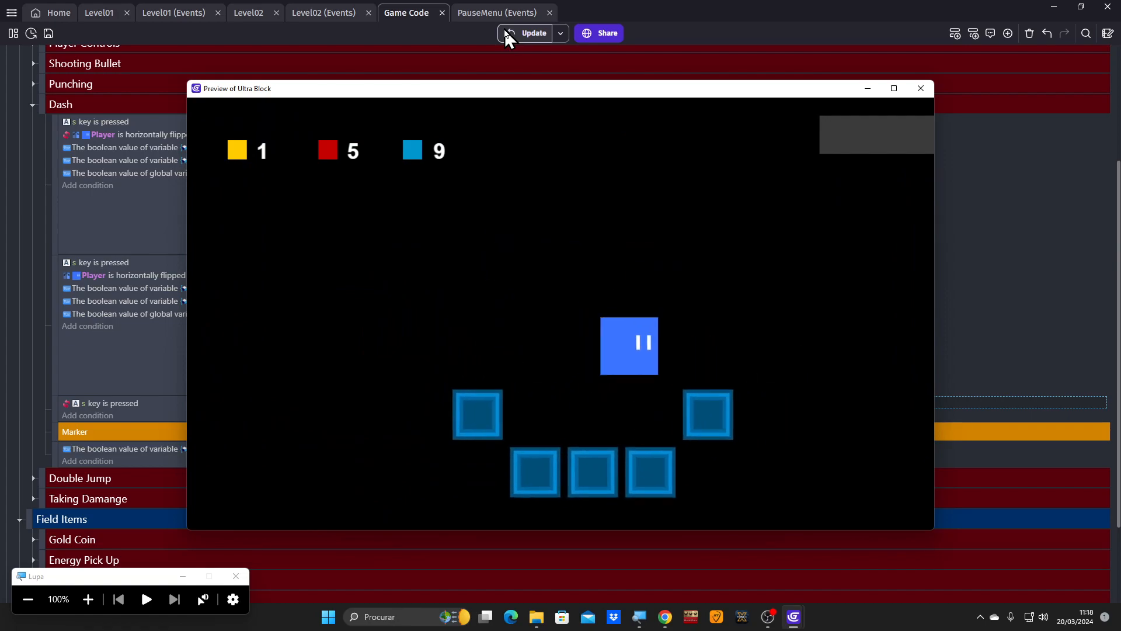
key("Up")
key("Right")
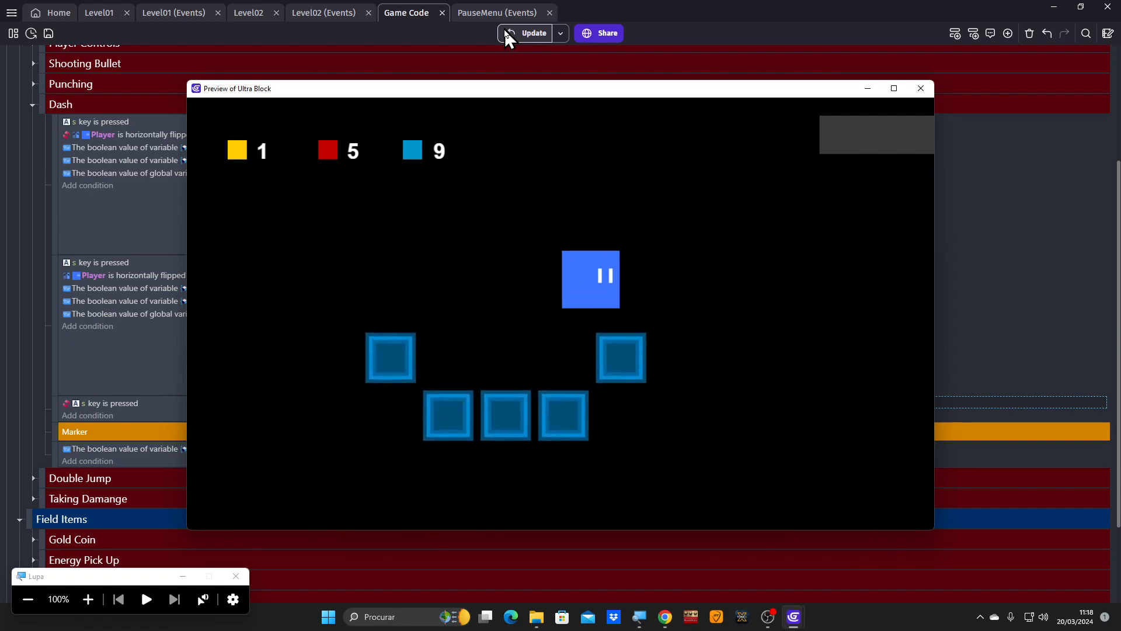
key("Left")
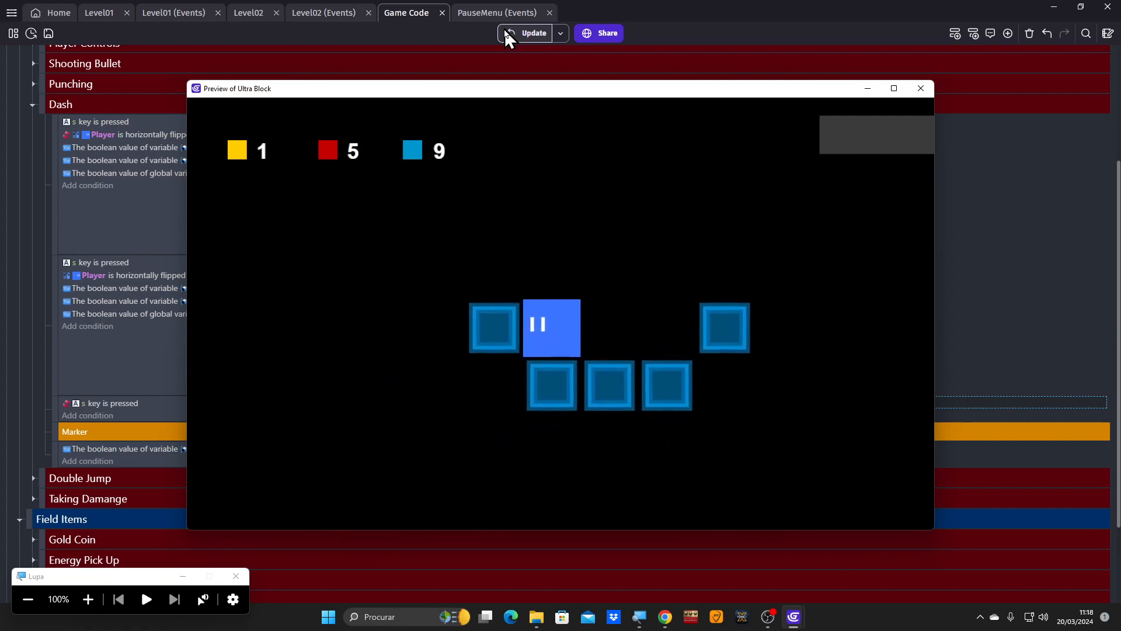
key("Up")
key("Right")
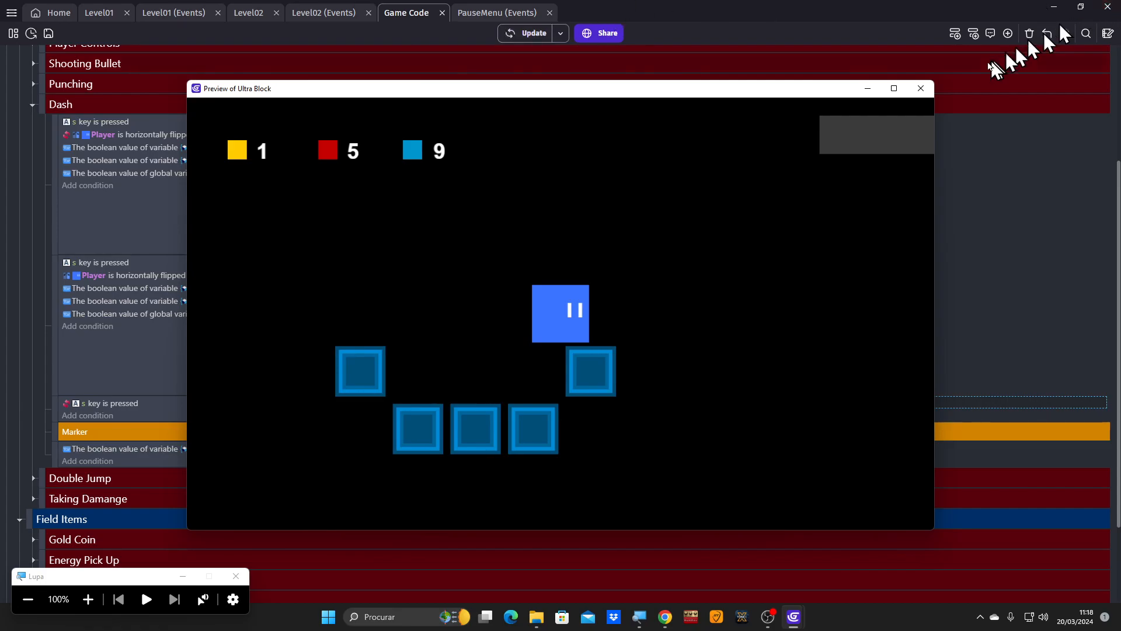
left_click(921, 89)
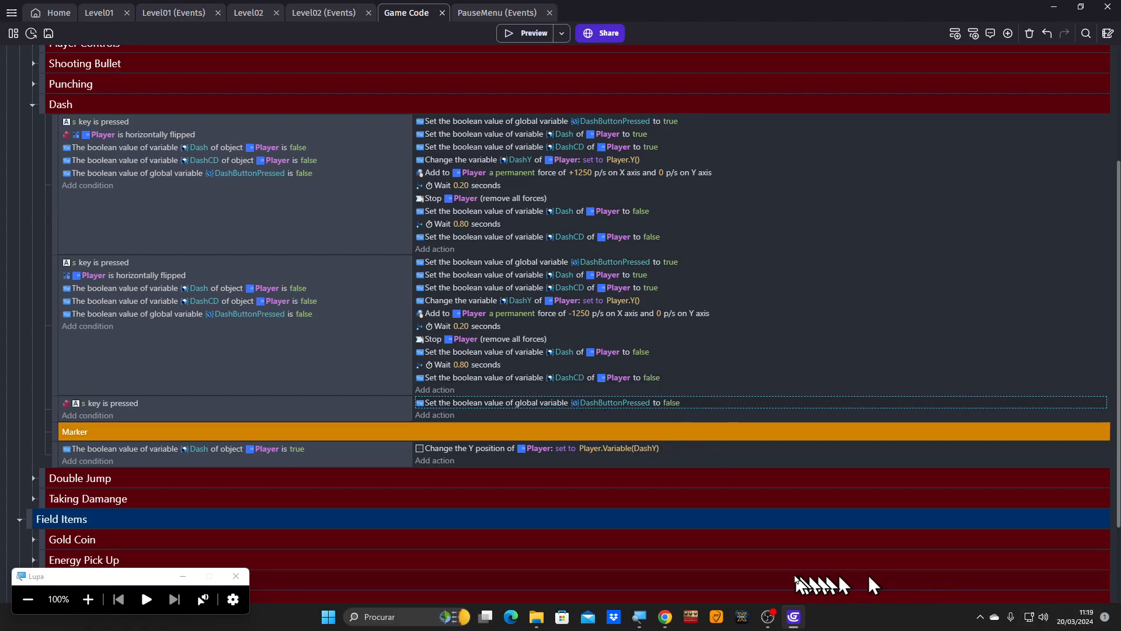
mouse_move(778, 621)
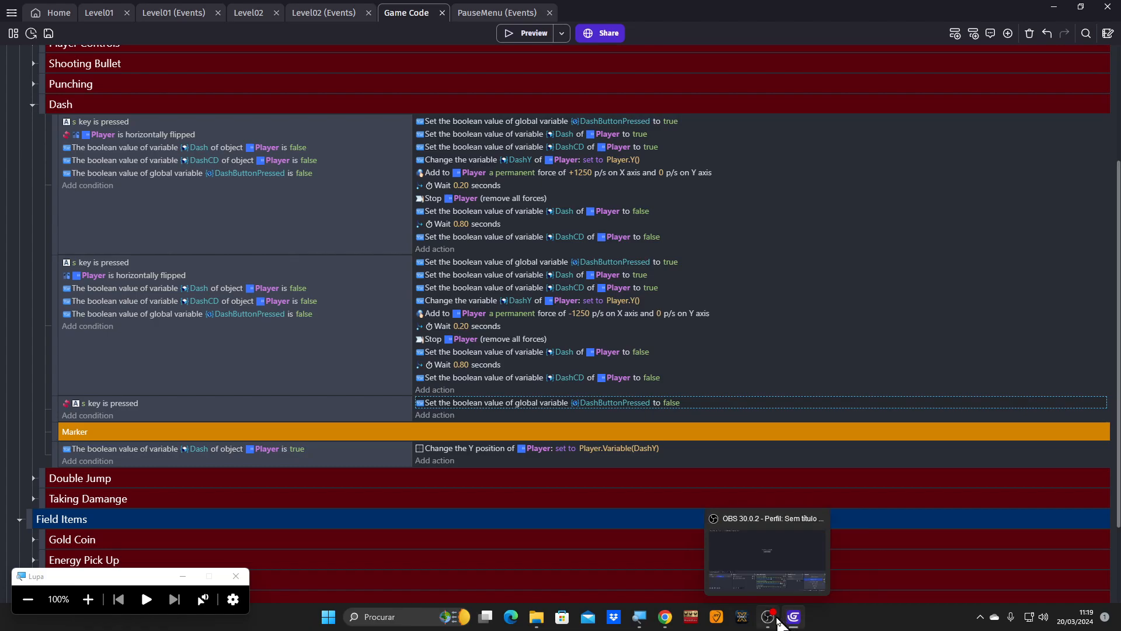